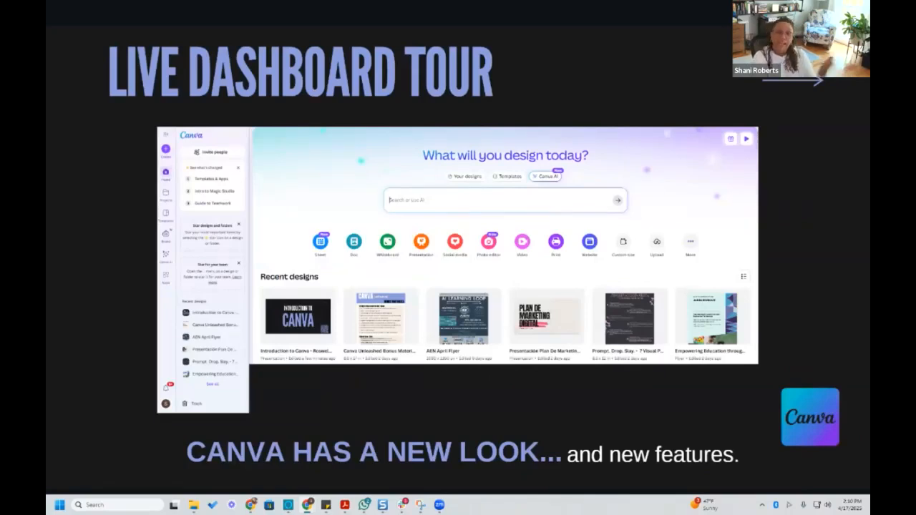
# Open the Canva home page from the presentation slide's logo link and look through the recent designs
pyautogui.click(818, 417)
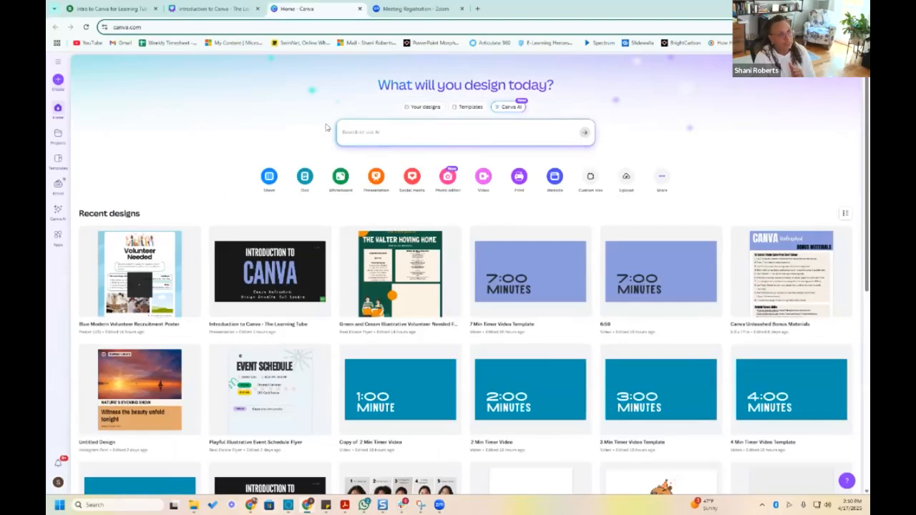
pyautogui.click(394, 133)
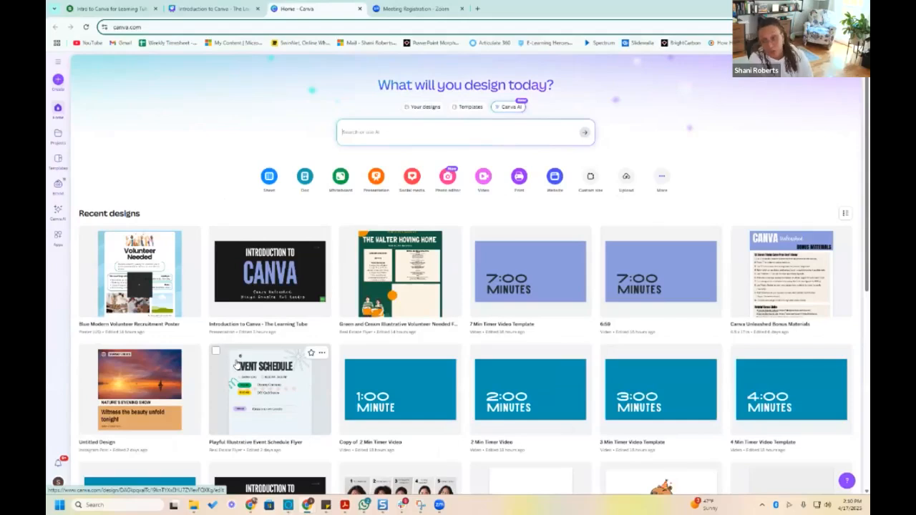
pyautogui.scroll(-5, 252, 325)
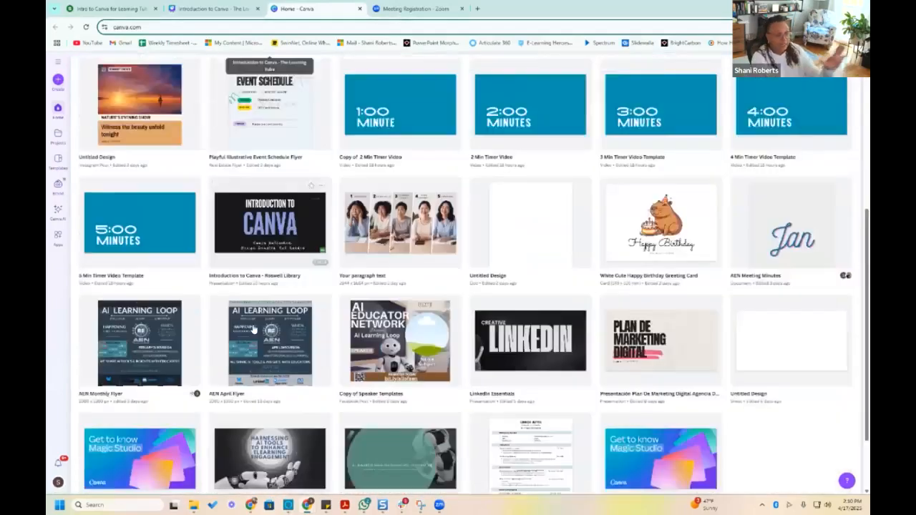
pyautogui.scroll(5, 256, 325)
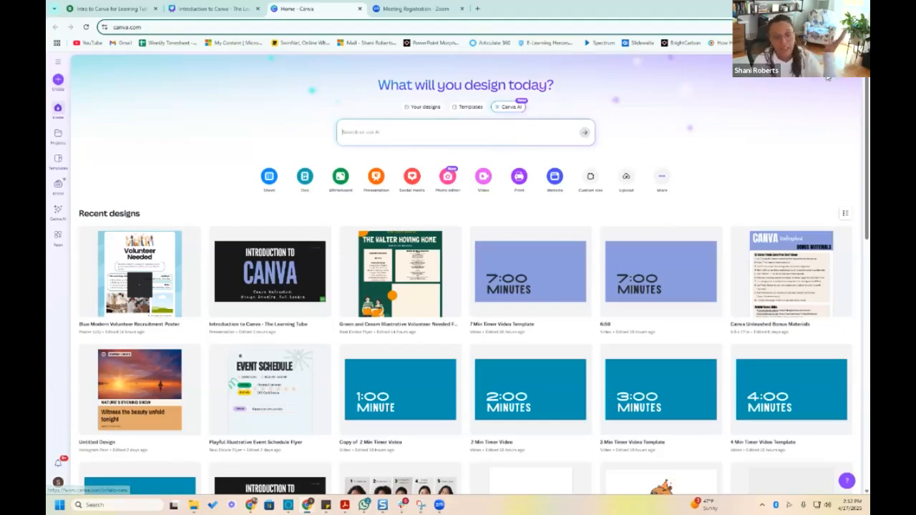
# Highlight the canva.com web address in the browser and reveal the full address
pyautogui.click(141, 25)
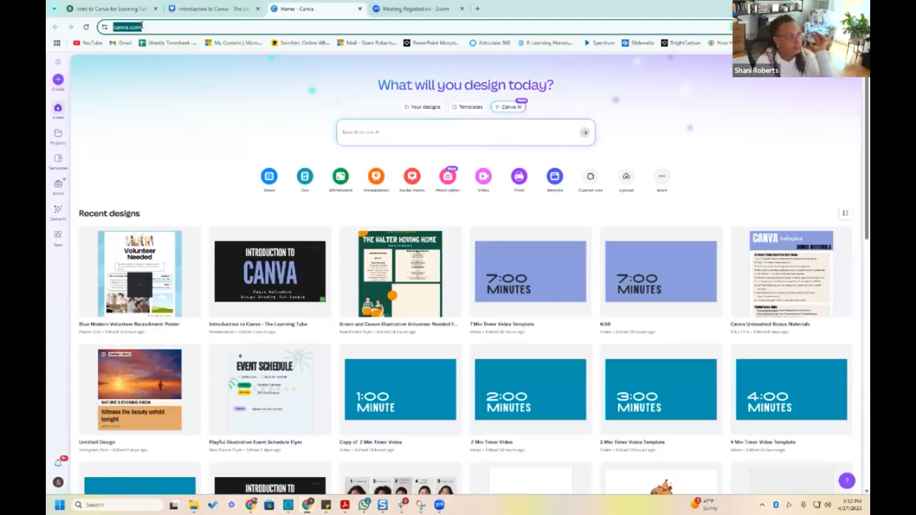
pyautogui.doubleClick(141, 26)
pyautogui.click(142, 27)
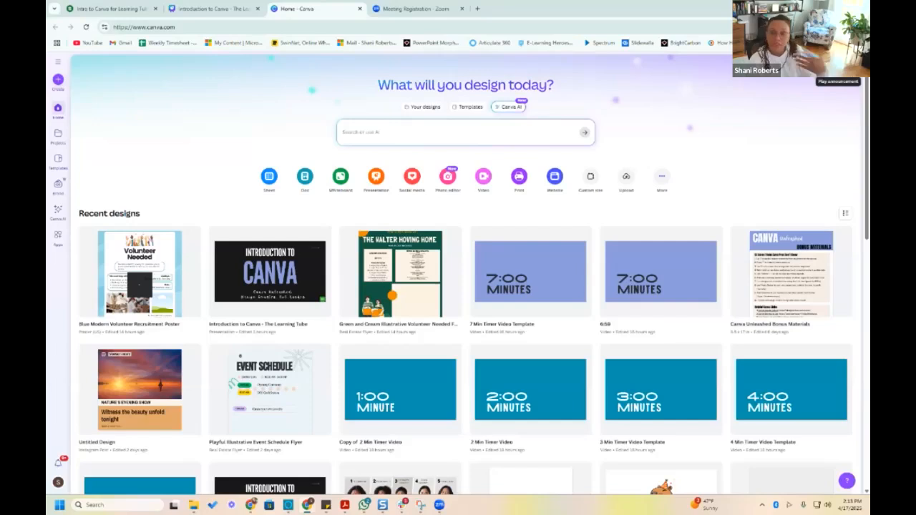
# Expand the home page's side menu, collapse it, and expand it again
pyautogui.click(58, 63)
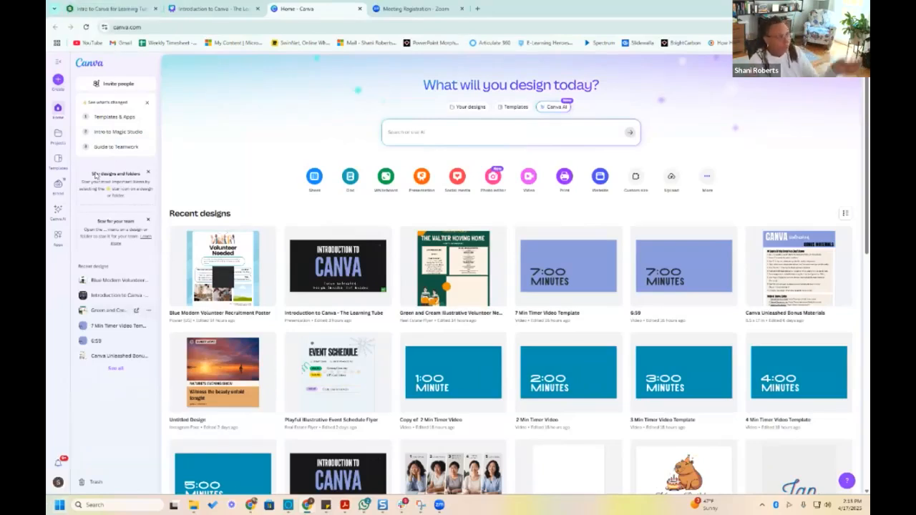
pyautogui.click(57, 62)
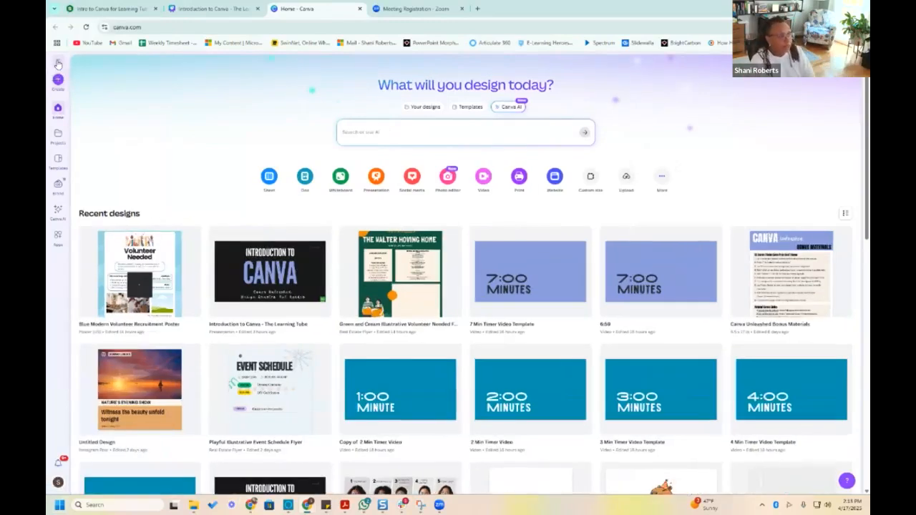
pyautogui.click(58, 64)
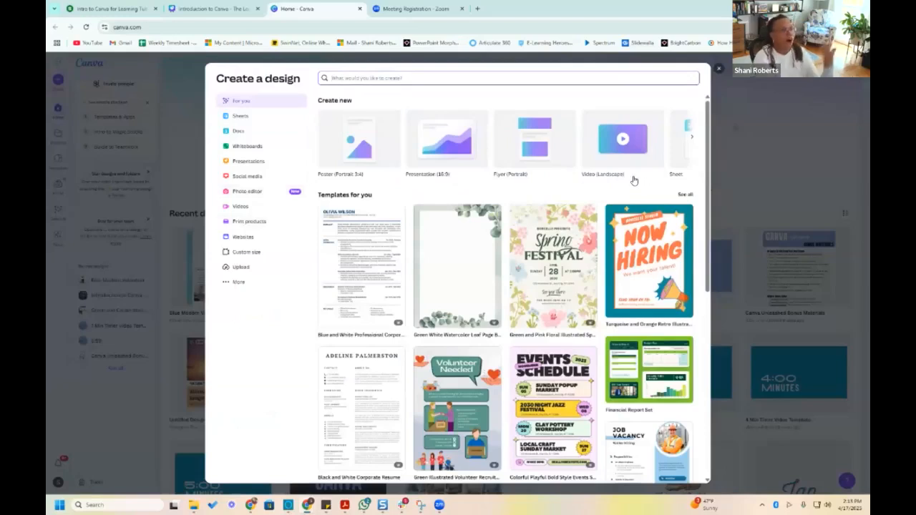
# Browse the suggested templates and the Sheets templates for creating a new design
pyautogui.scroll(-2, 636, 206)
pyautogui.scroll(-5, 637, 208)
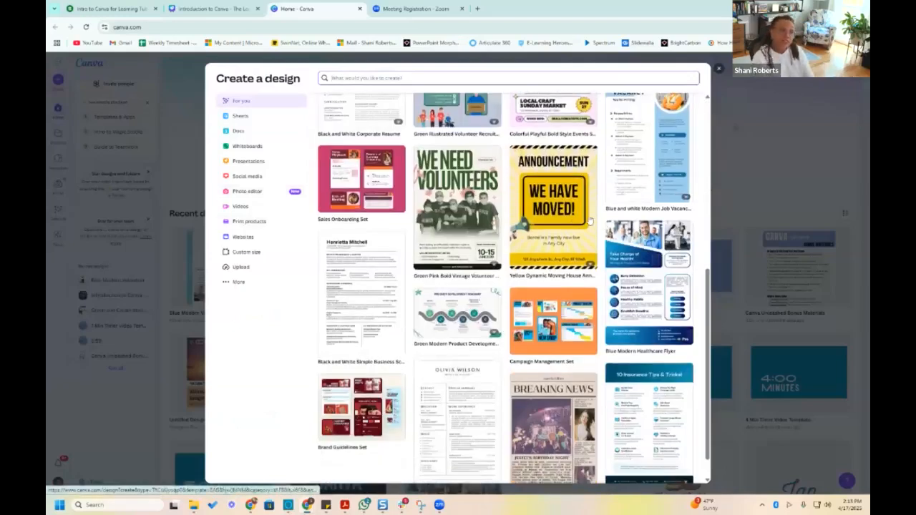
pyautogui.scroll(7, 636, 209)
pyautogui.click(244, 114)
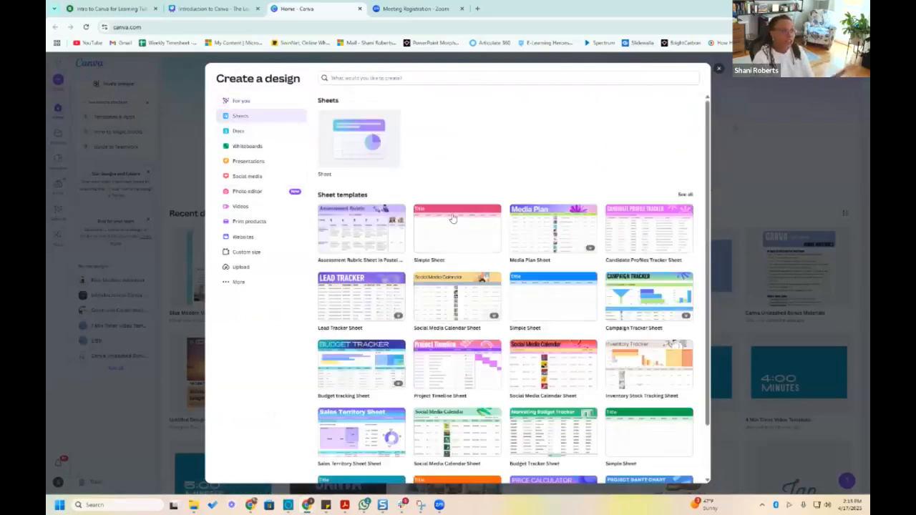
pyautogui.scroll(-2, 455, 224)
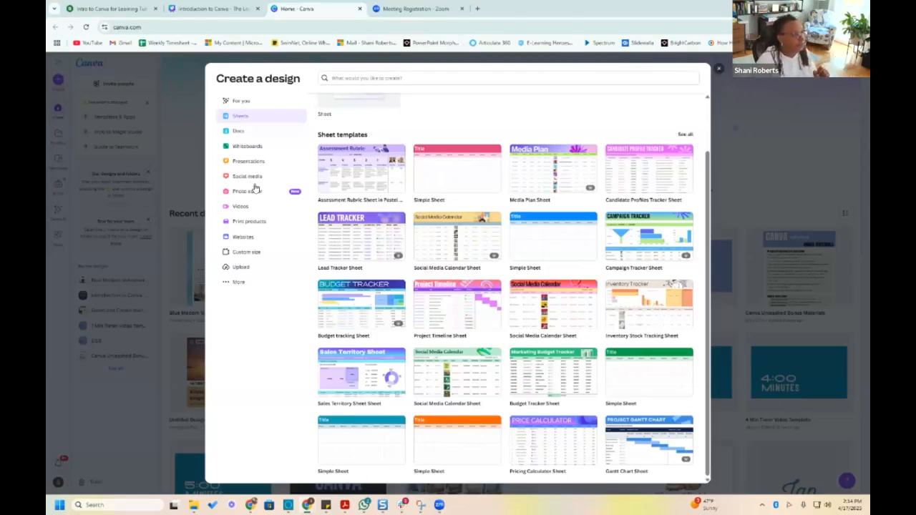
# Browse the Docs, Whiteboards, Presentations and Social media design categories, and close the design creation window
pyautogui.click(229, 132)
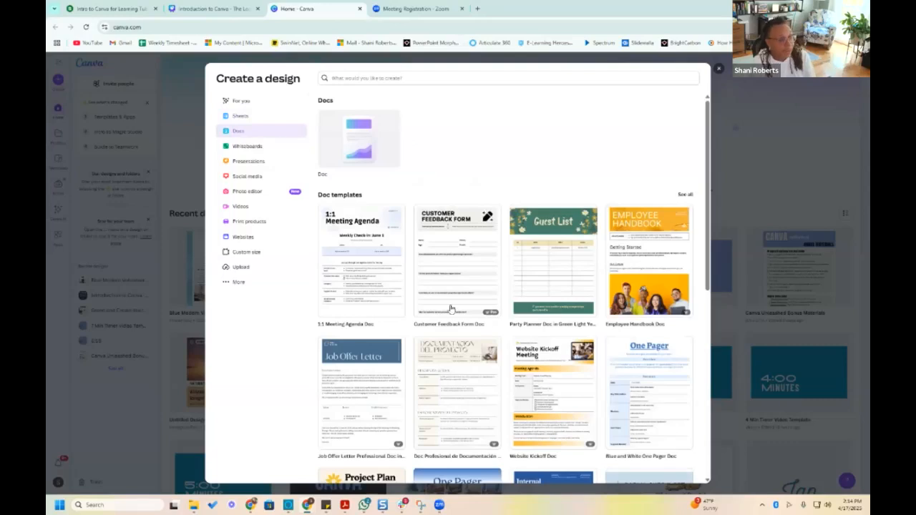
pyautogui.click(243, 148)
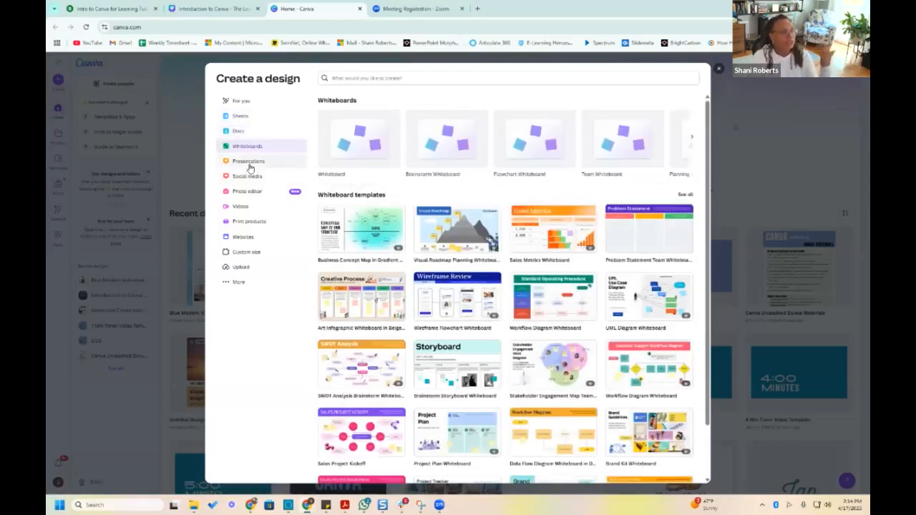
pyautogui.click(249, 164)
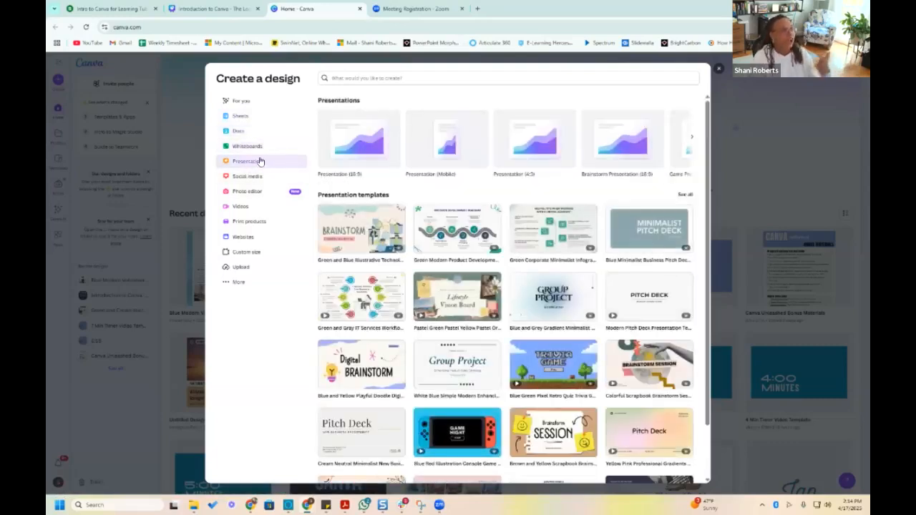
pyautogui.click(251, 176)
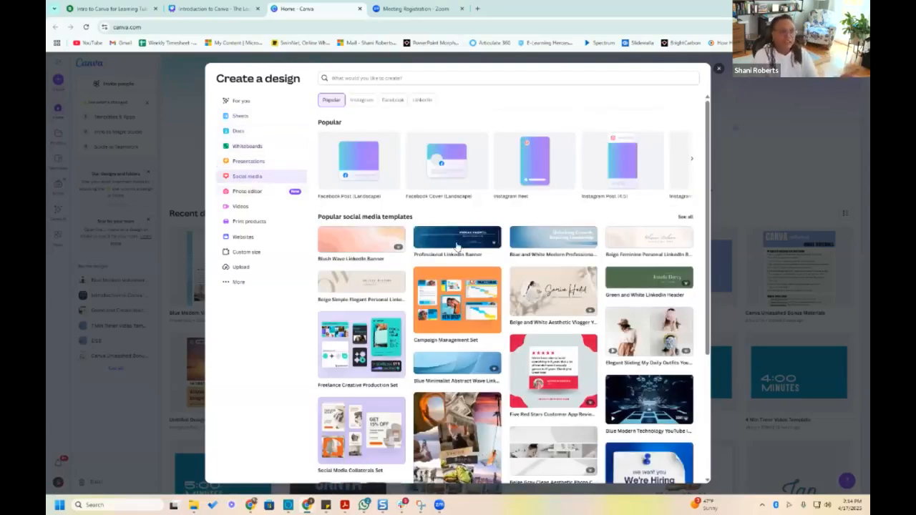
pyautogui.scroll(-5, 510, 294)
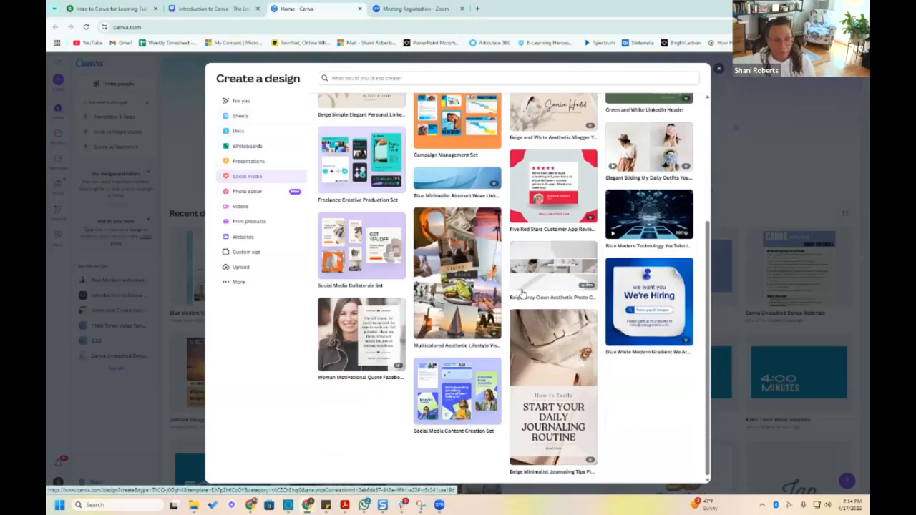
pyautogui.scroll(5, 532, 291)
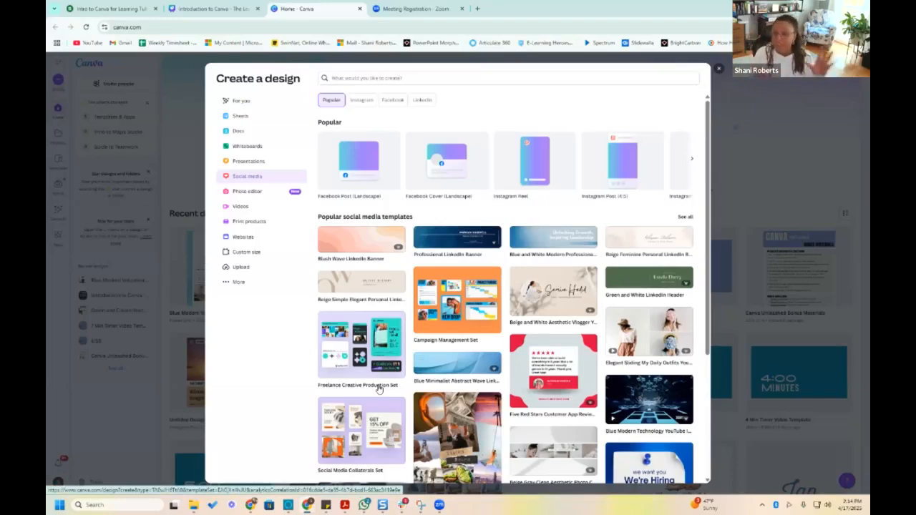
pyautogui.click(720, 69)
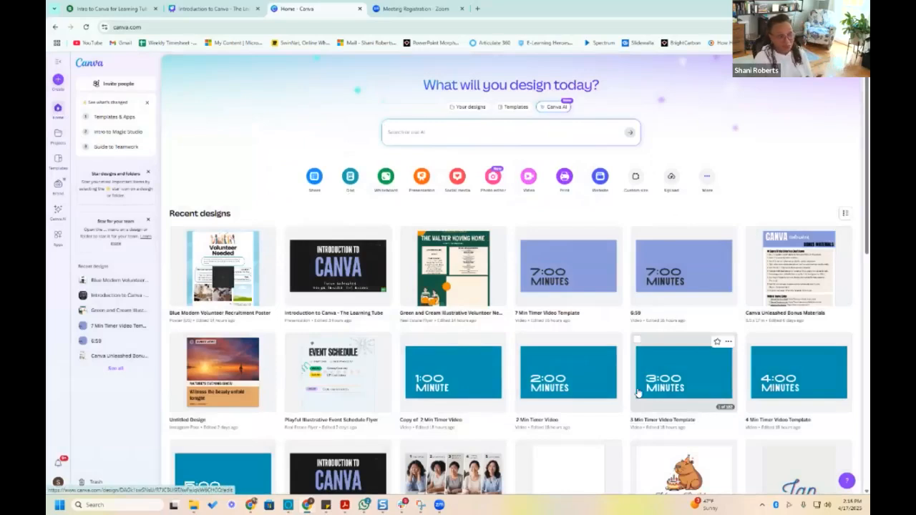
# Open the Projects page and look through its folders, designs, images and videos
pyautogui.click(60, 143)
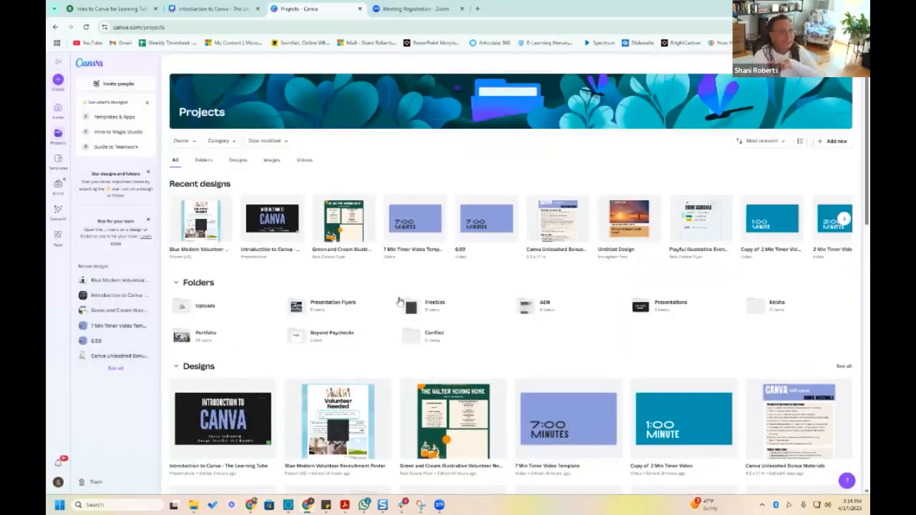
pyautogui.scroll(-6, 364, 282)
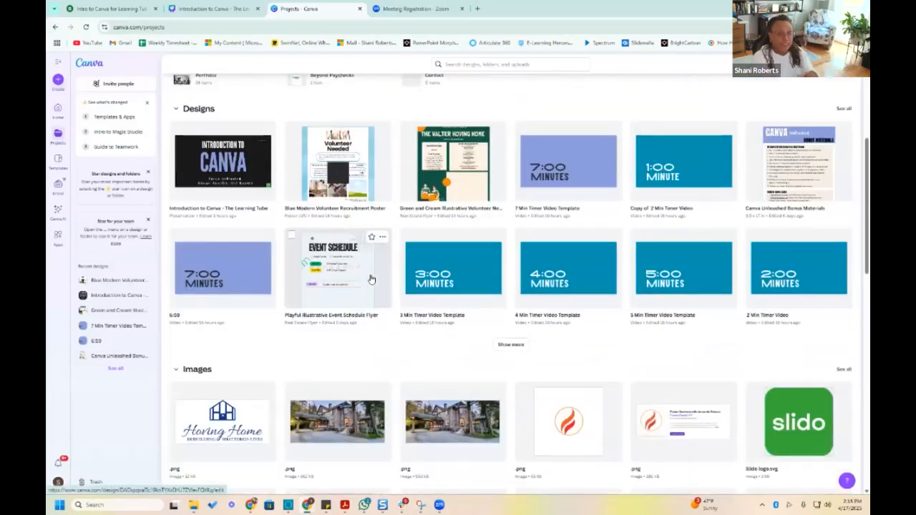
pyautogui.scroll(-10, 373, 277)
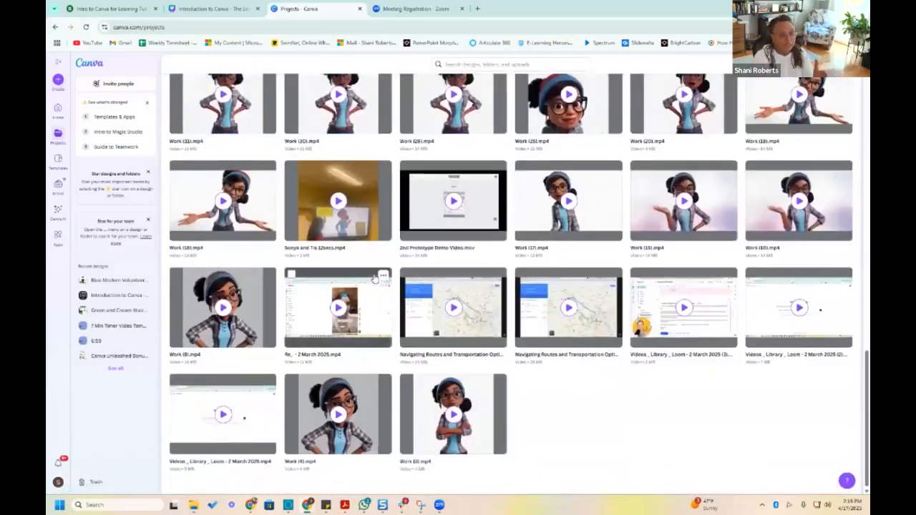
pyautogui.scroll(10, 425, 348)
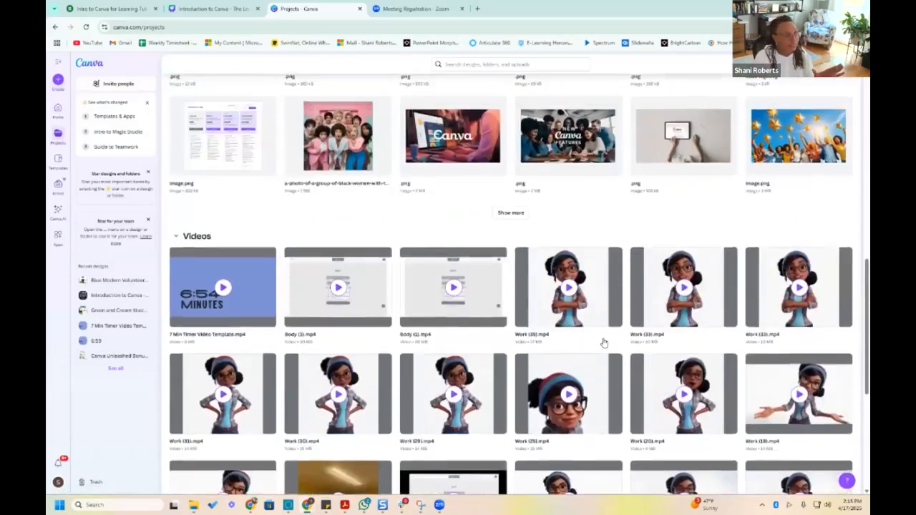
pyautogui.scroll(3, 425, 349)
pyautogui.scroll(-4, 256, 341)
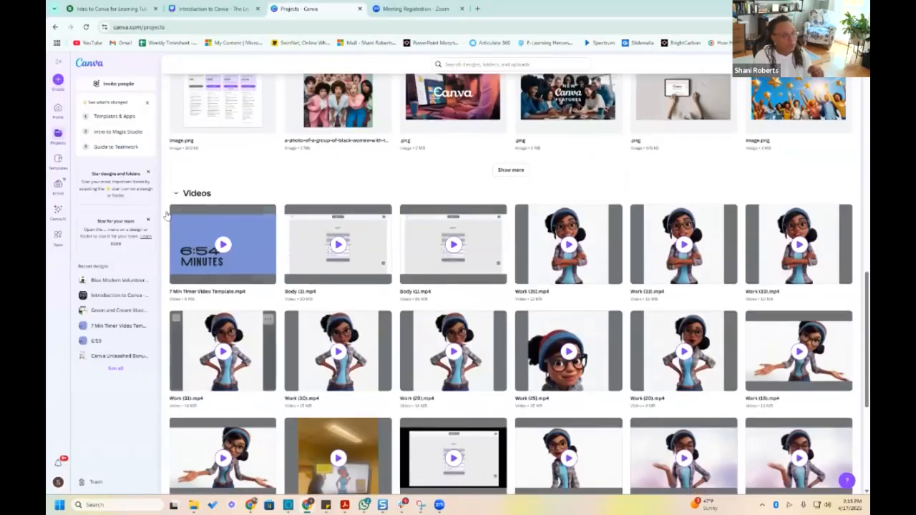
# Collapse the Videos, Images and Designs sections of the Projects page
pyautogui.click(176, 197)
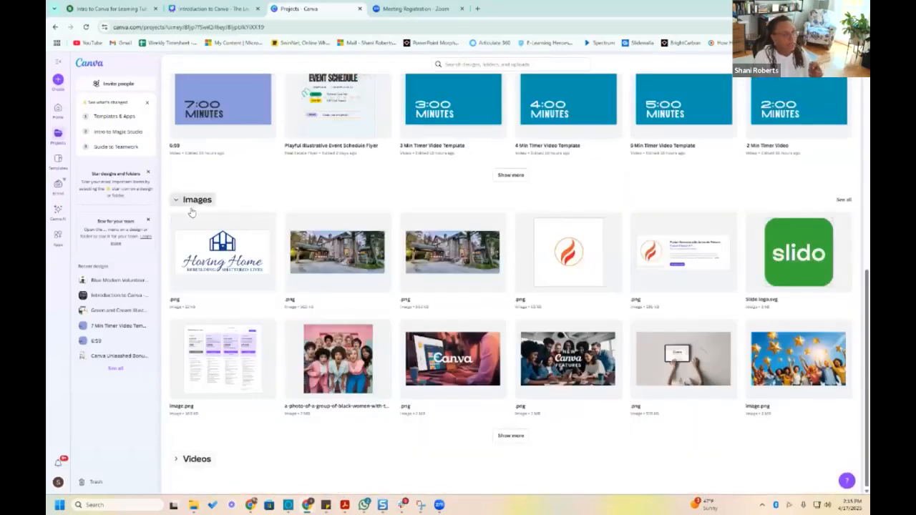
pyautogui.click(177, 199)
pyautogui.click(175, 166)
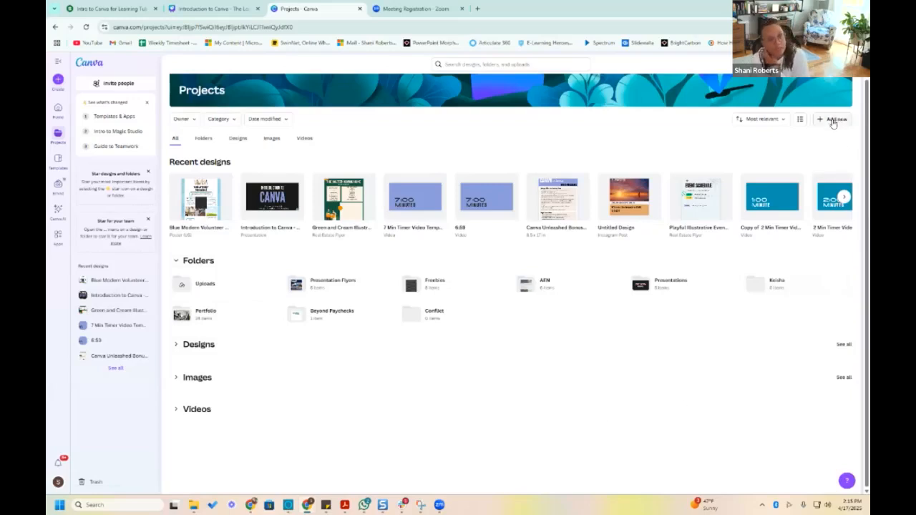
# Review the choices for adding a new item to Projects, and dismiss them
pyautogui.click(833, 122)
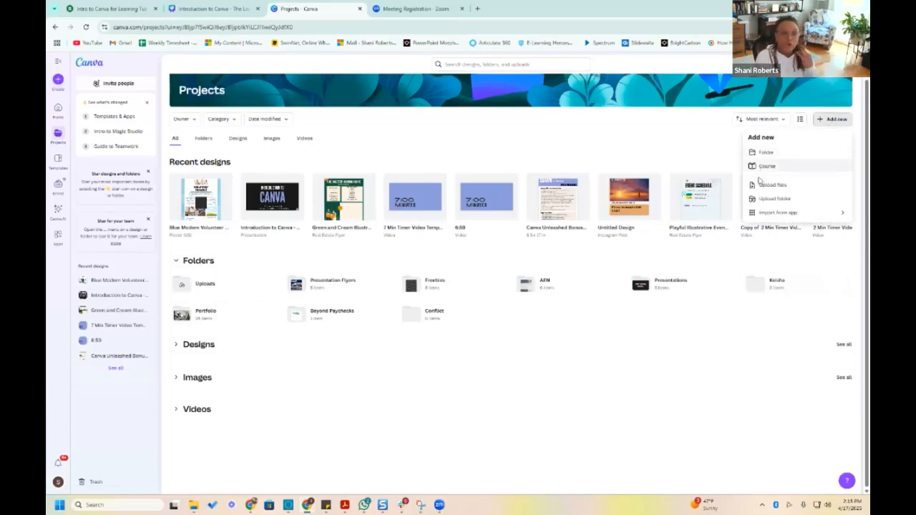
pyautogui.click(262, 242)
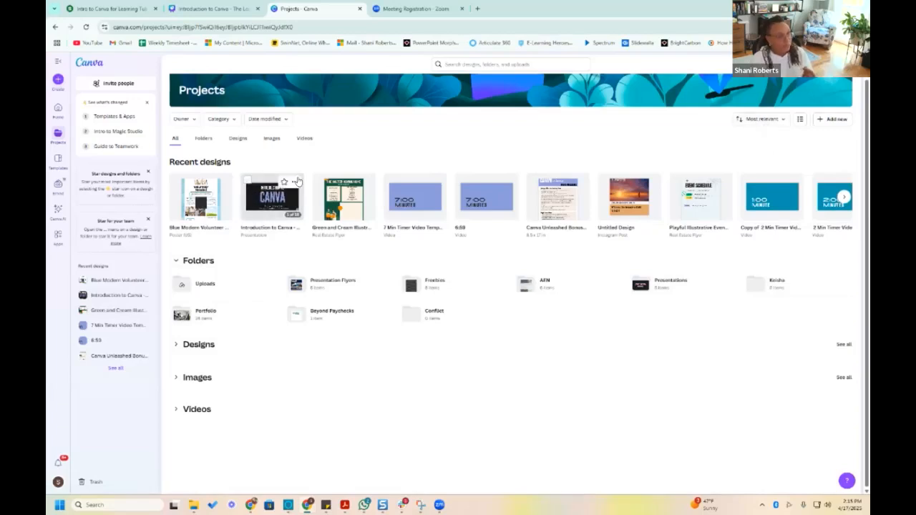
# Check the available destination folders for moving the Green and Cream Illustrative flyer, without moving it
pyautogui.click(366, 185)
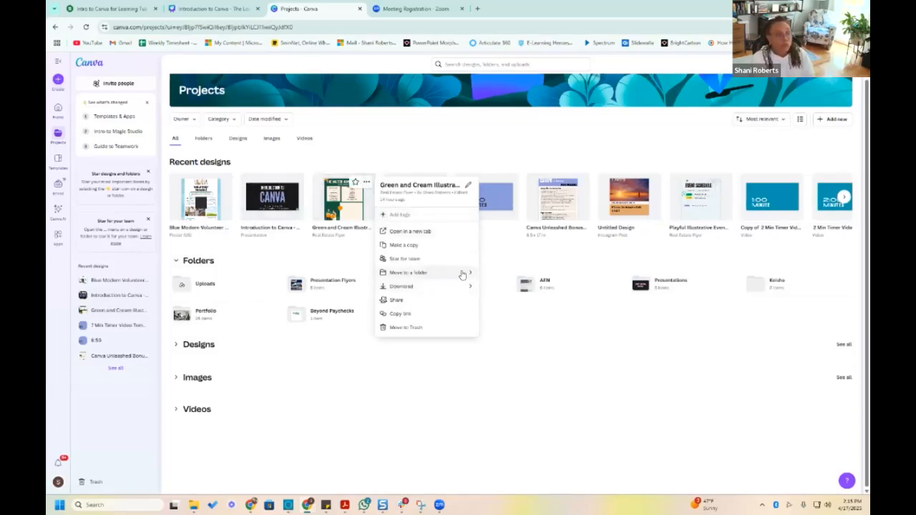
pyautogui.click(464, 275)
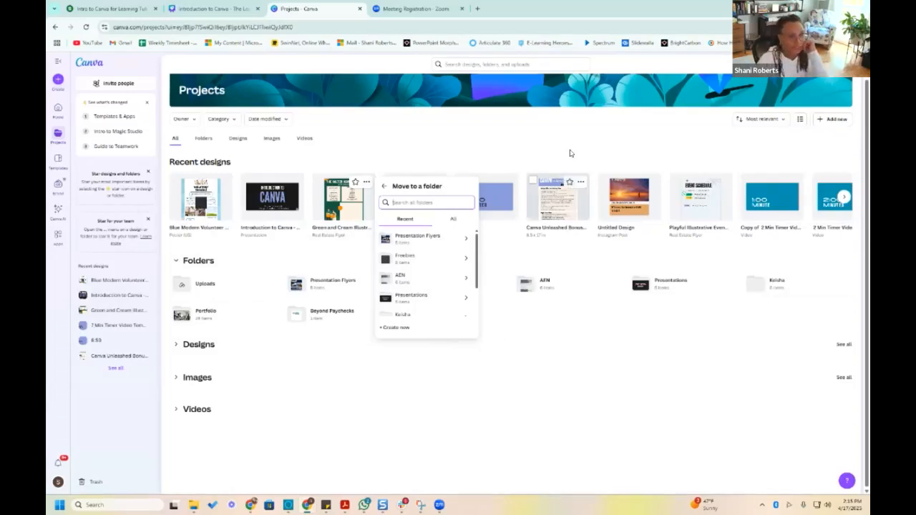
pyautogui.click(571, 150)
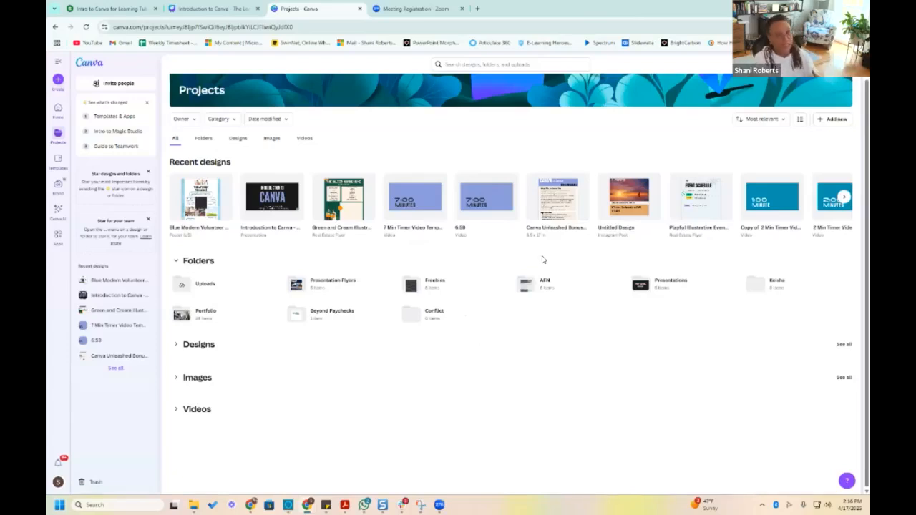
pyautogui.moveTo(363, 194)
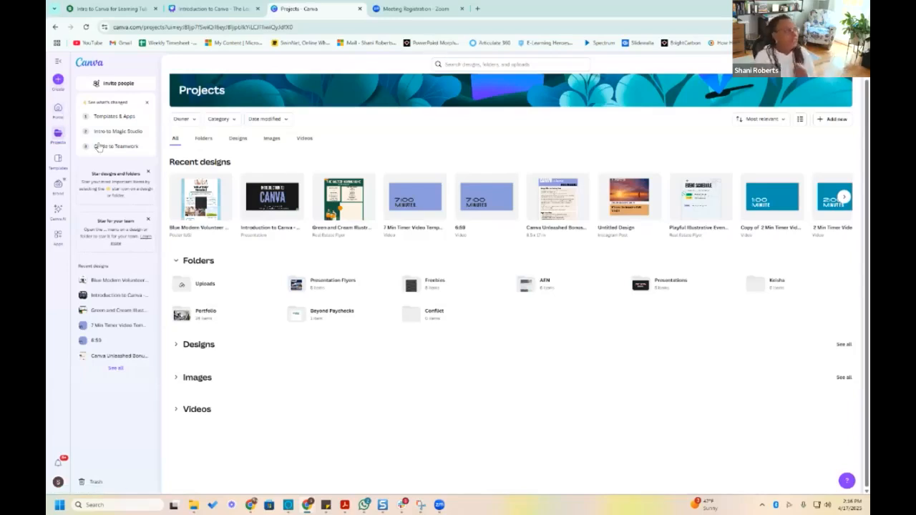
# Open the Poster category of the template library and look through its templates
pyautogui.click(56, 163)
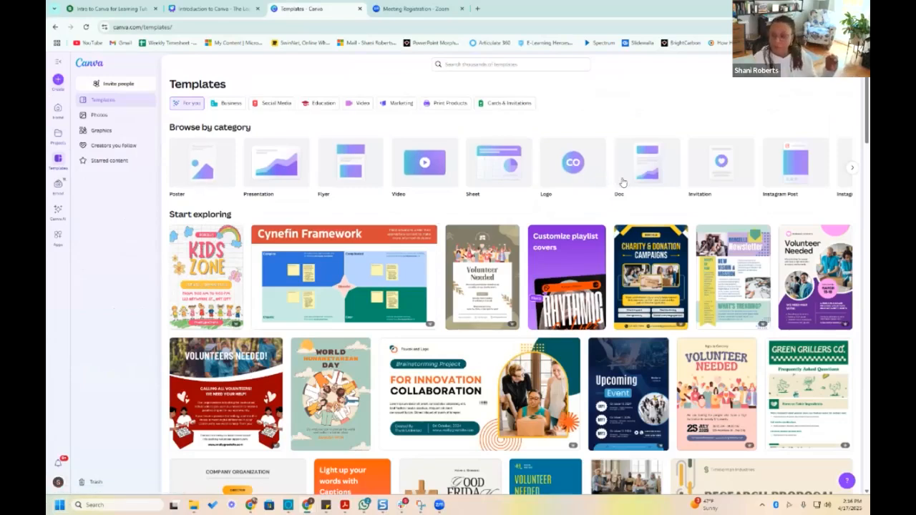
pyautogui.click(195, 177)
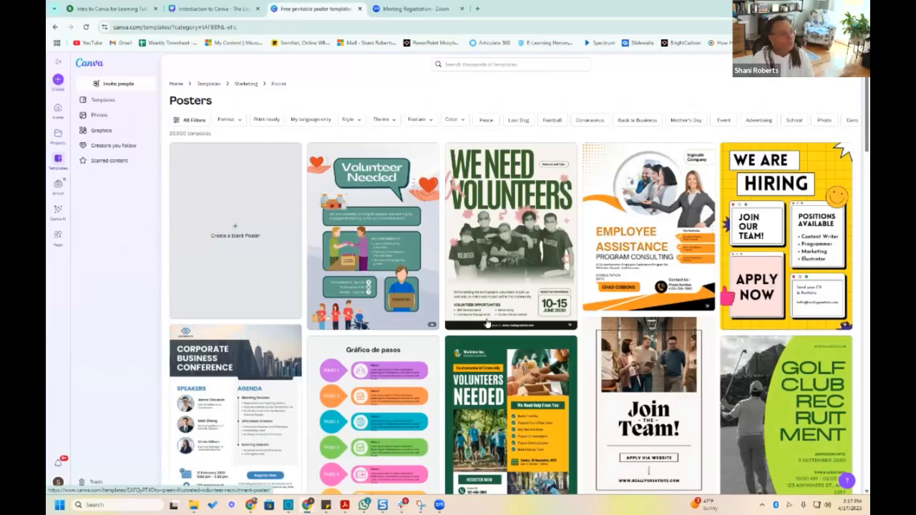
pyautogui.scroll(-3, 501, 287)
pyautogui.scroll(3, 431, 328)
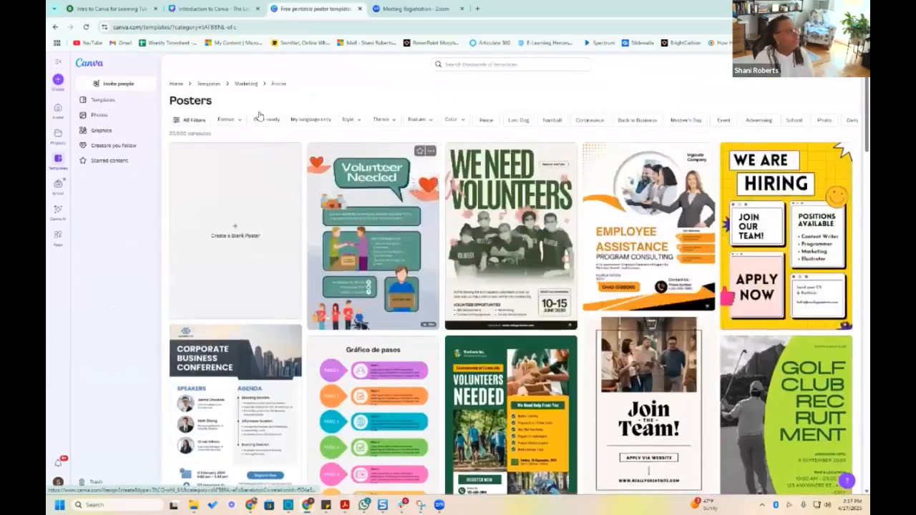
# Return to the template library overview, reveal more categories and open the Instagram Story templates
pyautogui.click(211, 85)
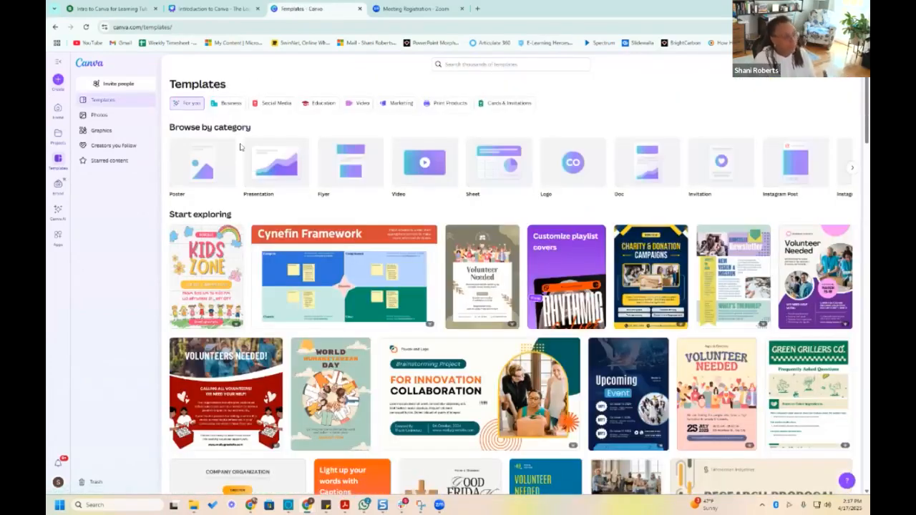
pyautogui.click(851, 168)
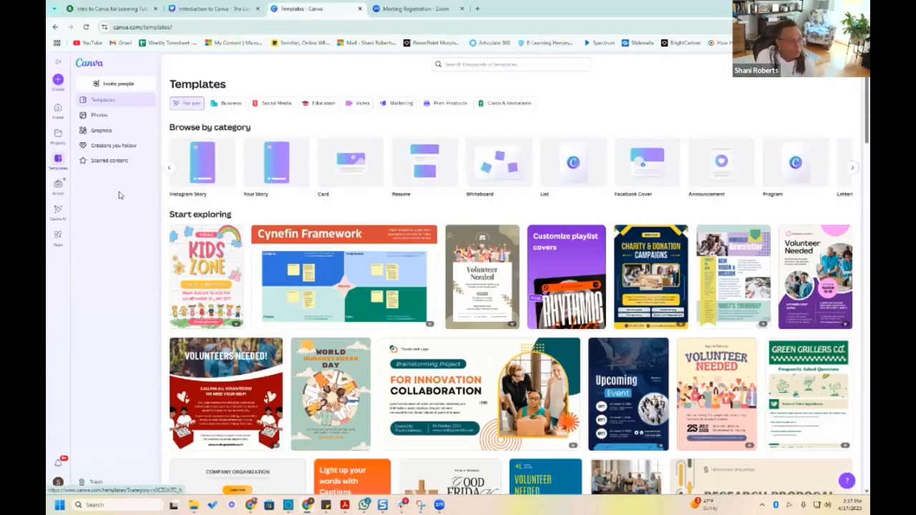
pyautogui.click(200, 168)
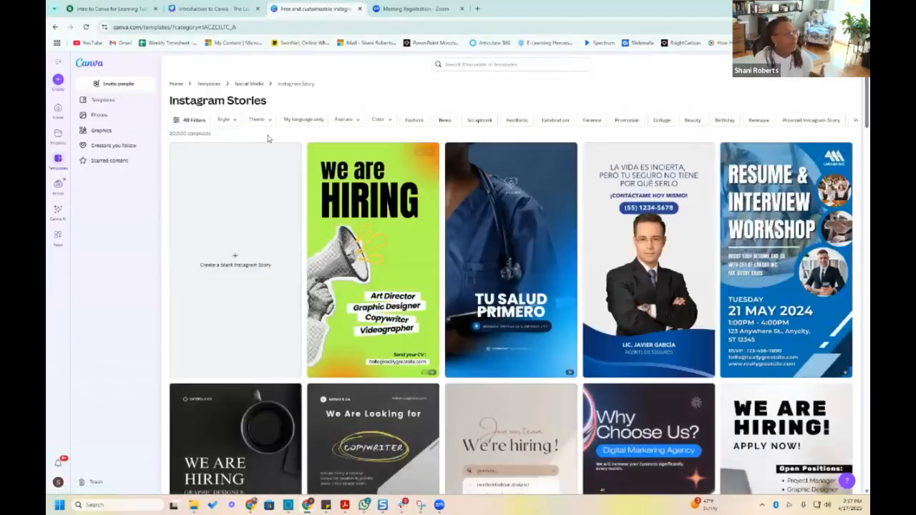
# Browse the Social Media, Business, Education and Video groups of the template library
pyautogui.click(239, 84)
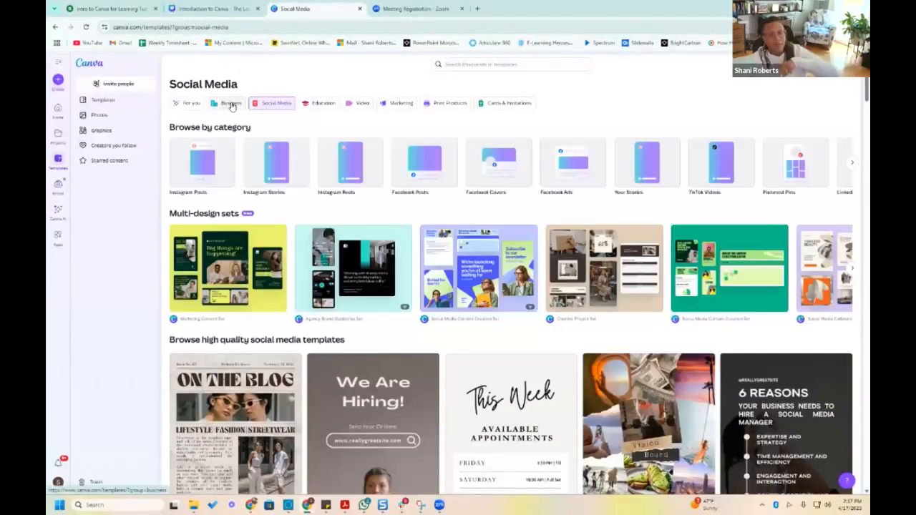
pyautogui.click(231, 104)
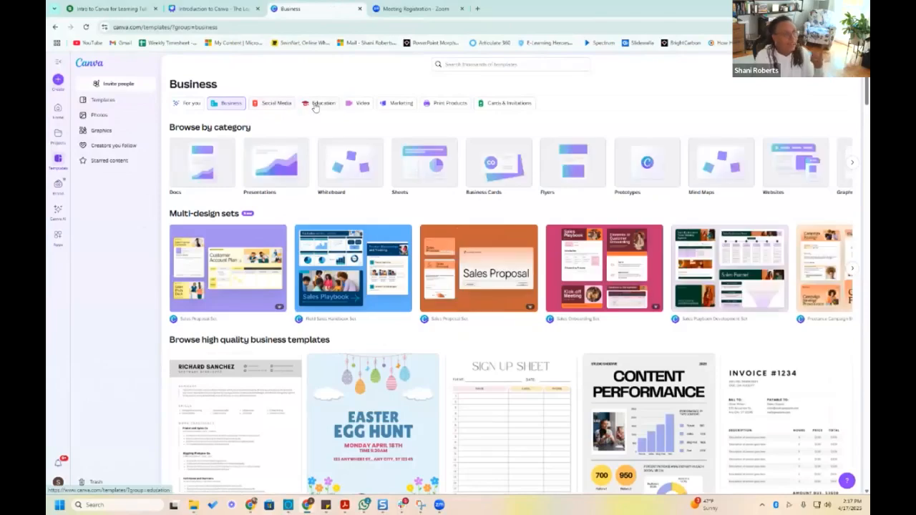
pyautogui.click(325, 103)
pyautogui.click(361, 103)
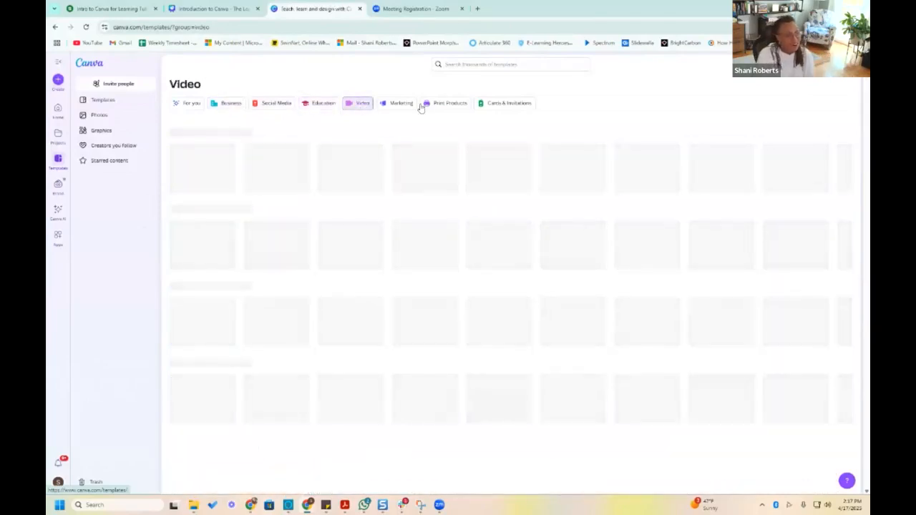
# Open the Print Products group and look through its custom print templates
pyautogui.click(429, 105)
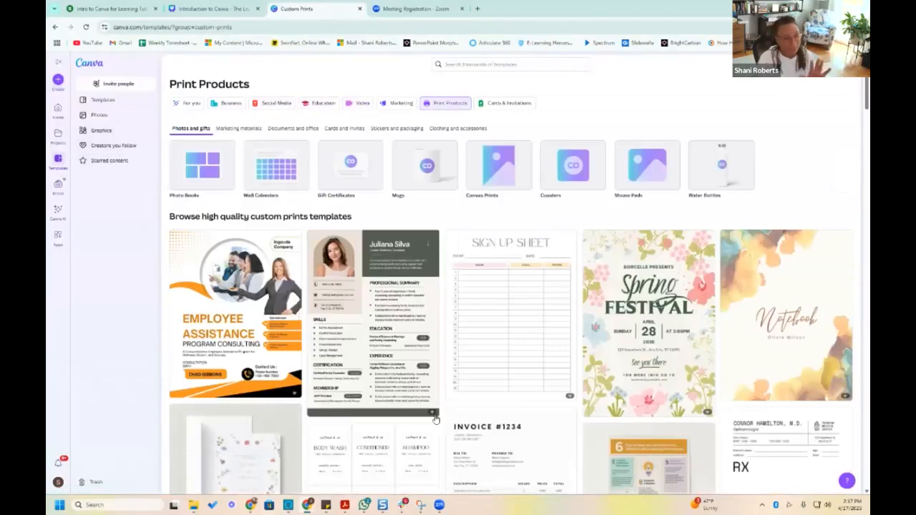
pyautogui.scroll(-10, 688, 317)
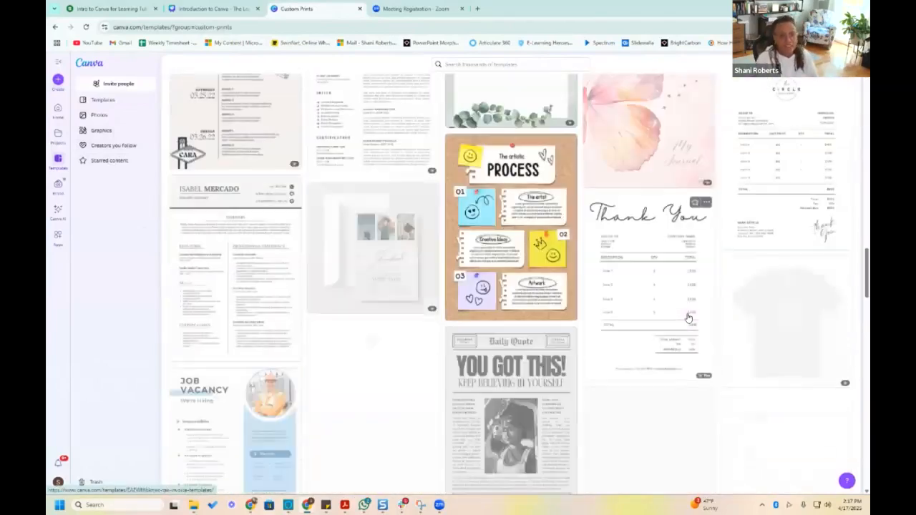
pyautogui.scroll(-10, 688, 317)
pyautogui.scroll(-10, 688, 317)
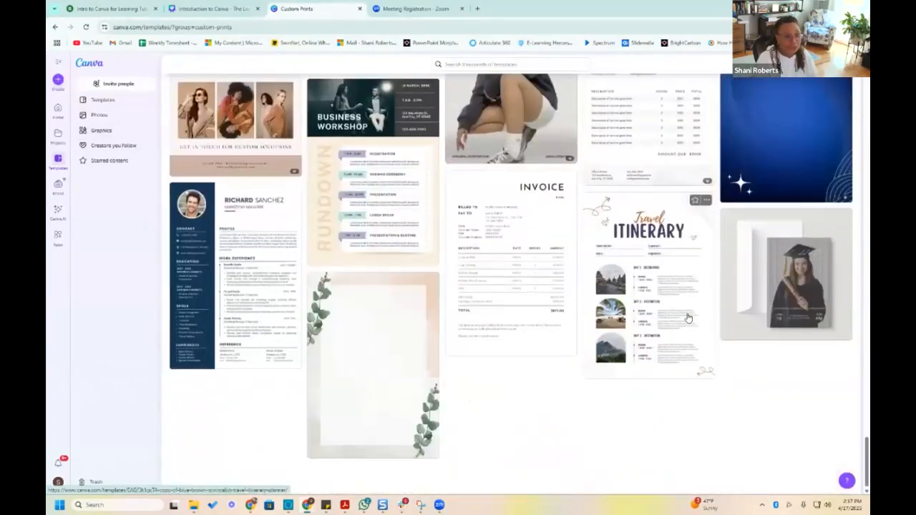
pyautogui.scroll(2, 450, 285)
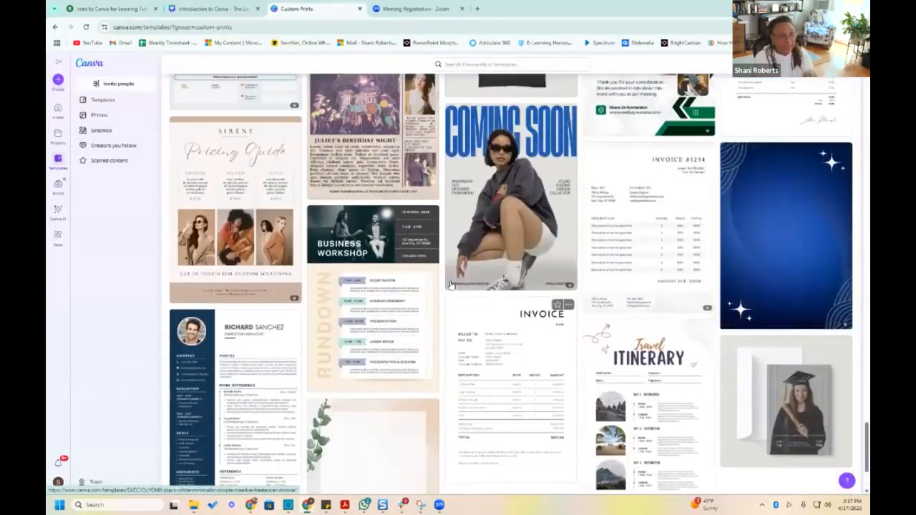
pyautogui.scroll(10, 450, 285)
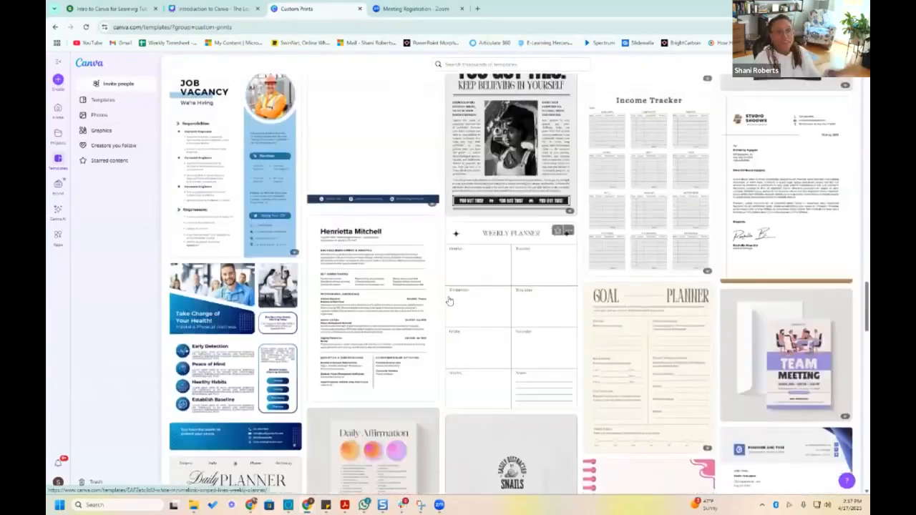
pyautogui.scroll(10, 449, 299)
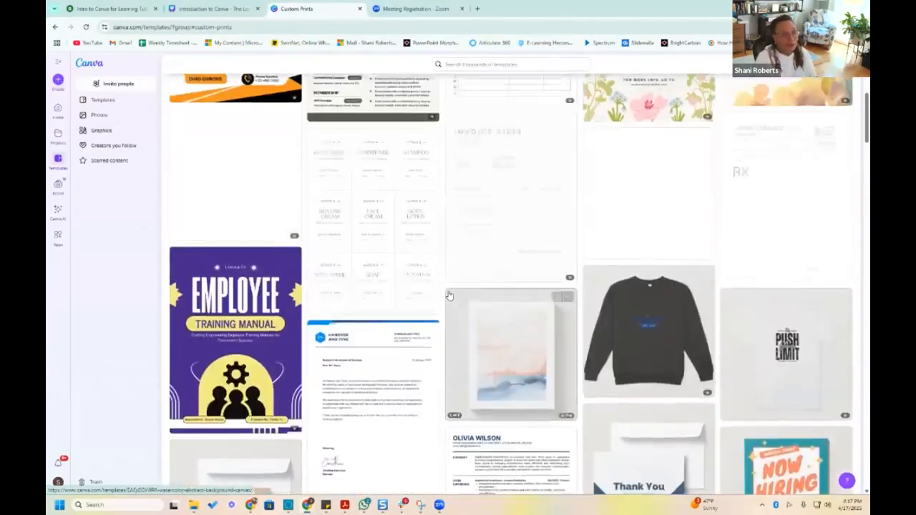
pyautogui.scroll(5, 449, 296)
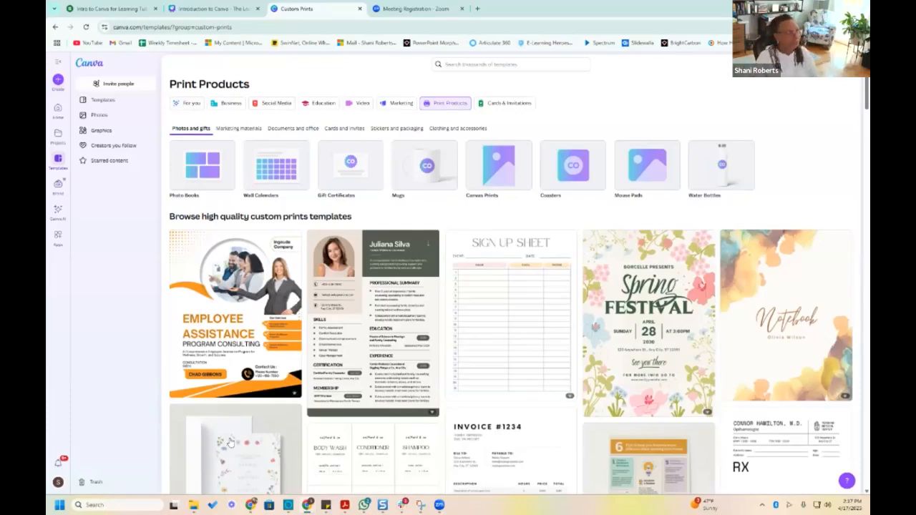
# Open the Photos library, look through its topic tags and bring up the photo search suggestions
pyautogui.click(98, 116)
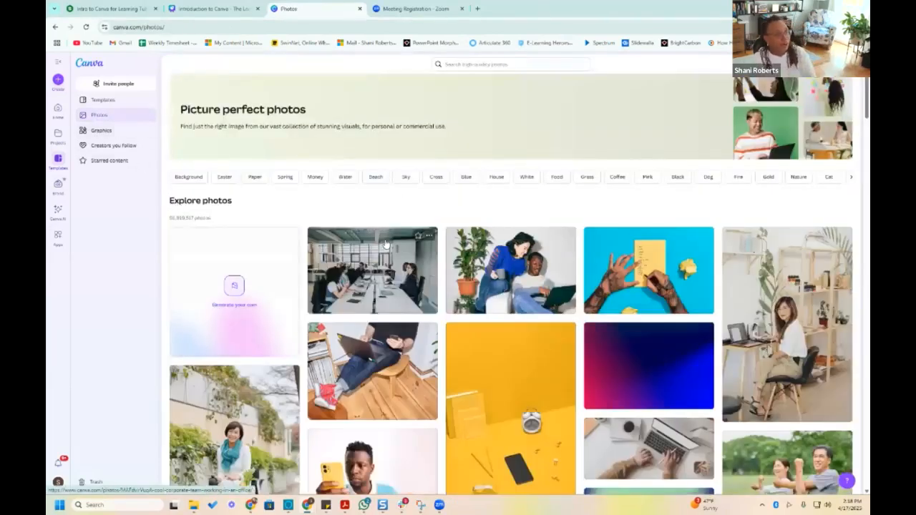
pyautogui.click(850, 179)
pyautogui.click(850, 179)
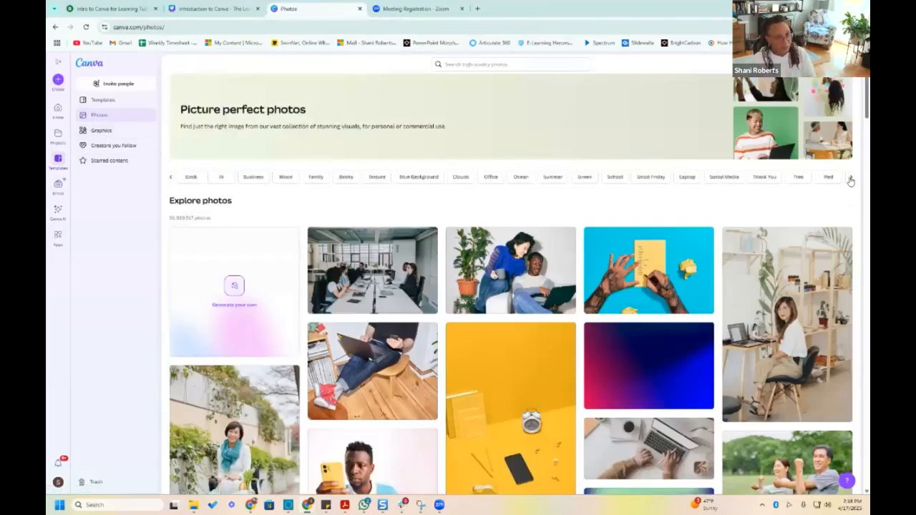
pyautogui.click(458, 64)
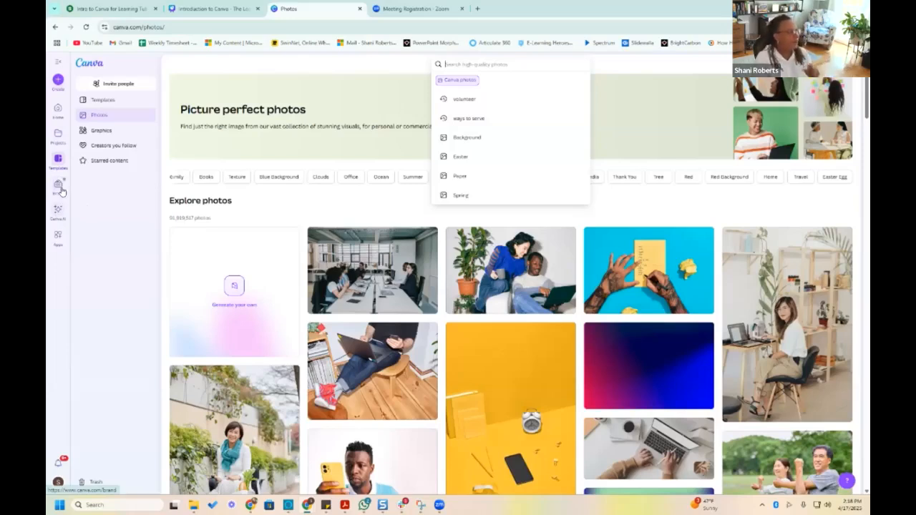
# Magnify the page to examine the Brand, Canva AI and Apps entries, and restore the page zoom to 80%
pyautogui.hotkey('ctrl', '+')
pyautogui.hotkey('ctrl', '+')
pyautogui.hotkey('ctrl', '+')
pyautogui.hotkey('ctrl', '+')
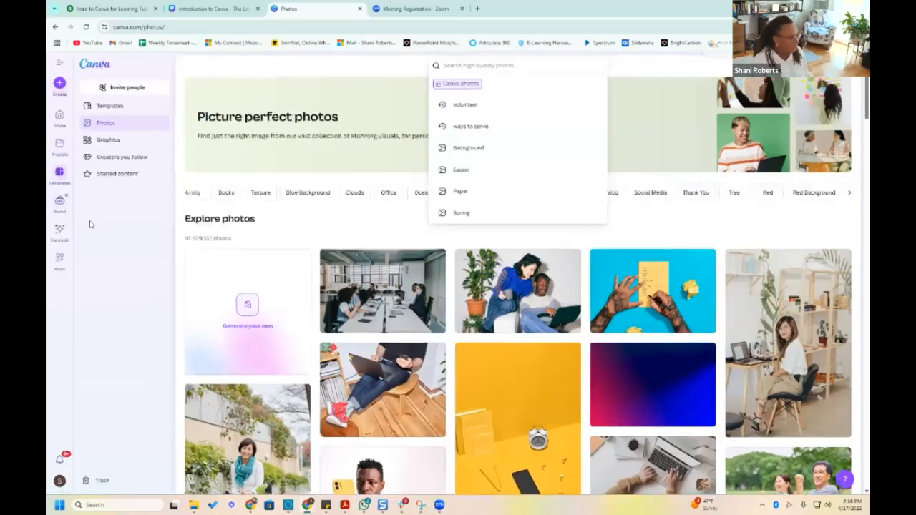
pyautogui.hotkey('ctrl', '+')
pyautogui.scroll(-2, 90, 240)
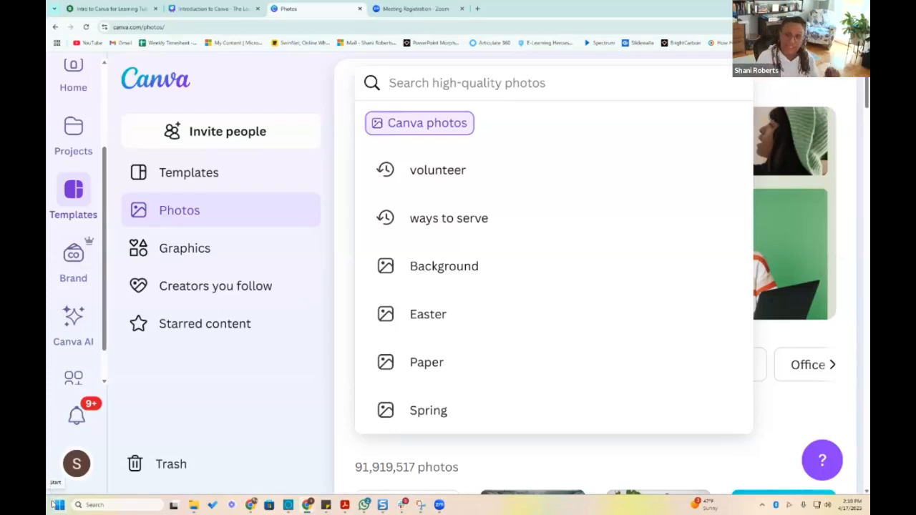
pyautogui.scroll(-1, 73, 363)
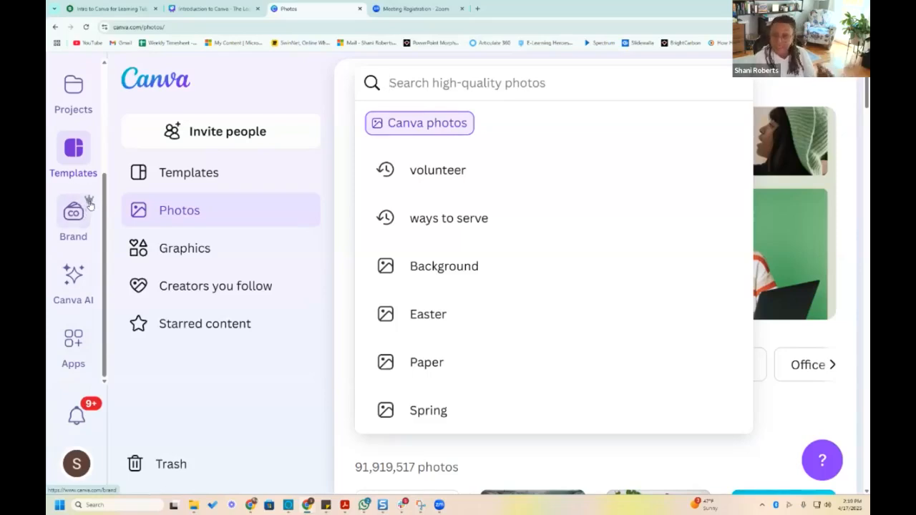
pyautogui.hotkey('ctrl', '-')
pyautogui.hotkey('ctrl', '-')
pyautogui.hotkey('ctrl', '-')
pyautogui.hotkey('ctrl', '-')
pyautogui.hotkey('ctrl', '-')
pyautogui.hotkey('ctrl', '-')
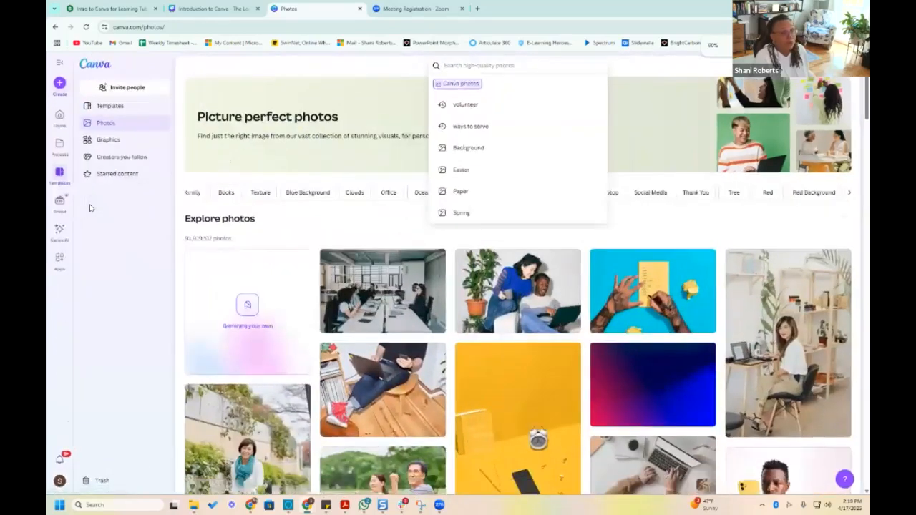
pyautogui.hotkey('ctrl', '-')
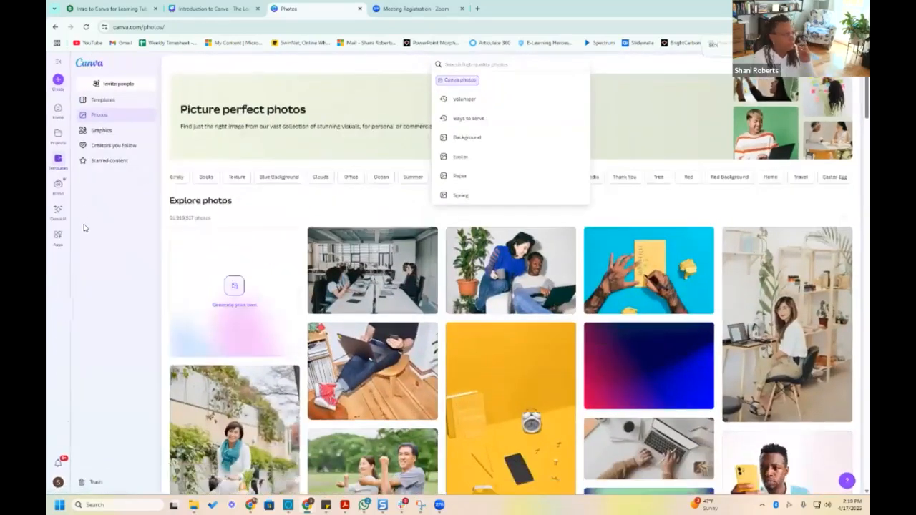
# Open the existing brand kit and review its sections from Logos to Charts, finishing at Photos
pyautogui.click(58, 185)
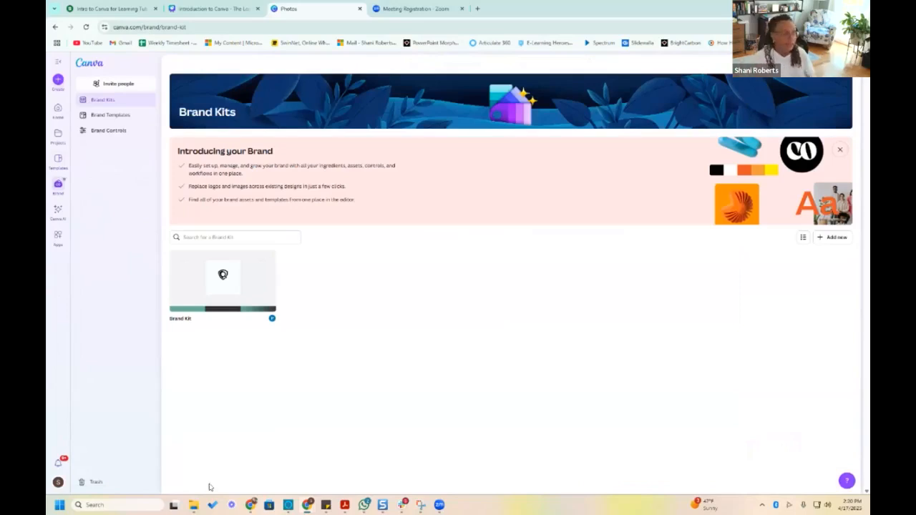
pyautogui.click(251, 288)
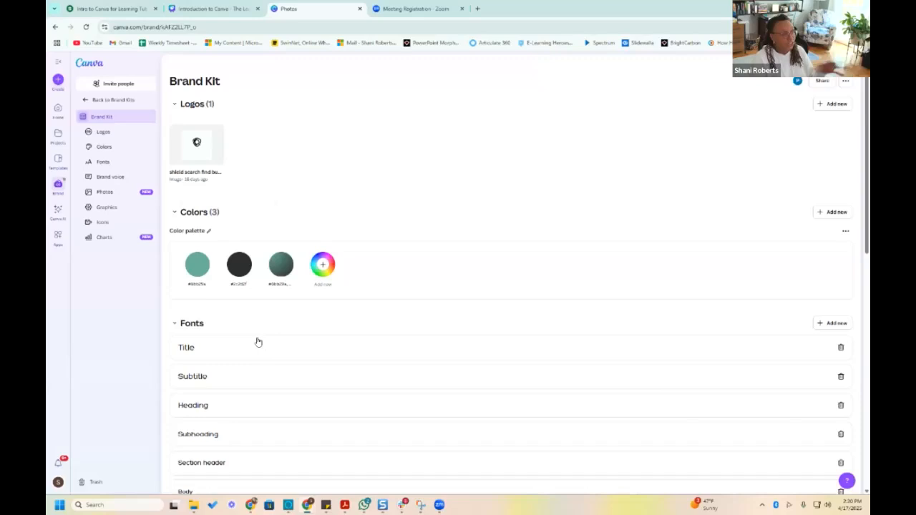
pyautogui.scroll(-1, 328, 332)
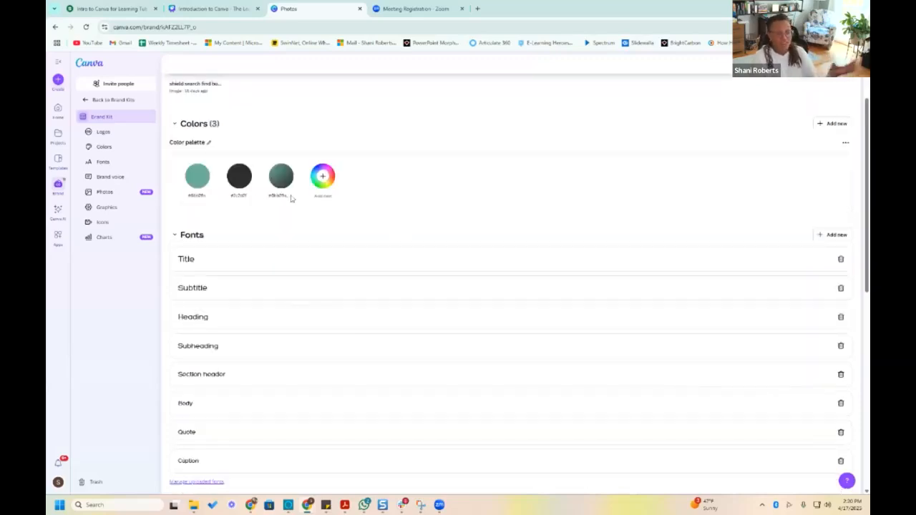
pyautogui.scroll(-1, 425, 261)
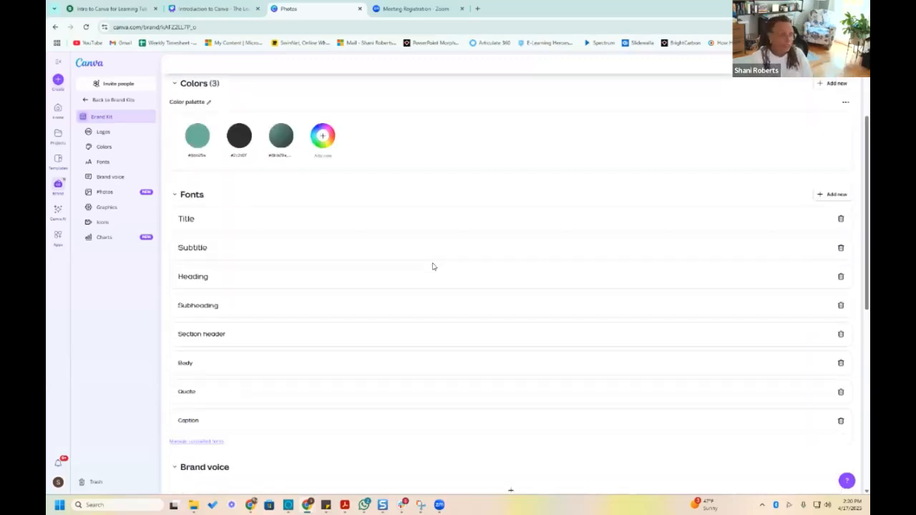
pyautogui.scroll(-3, 432, 267)
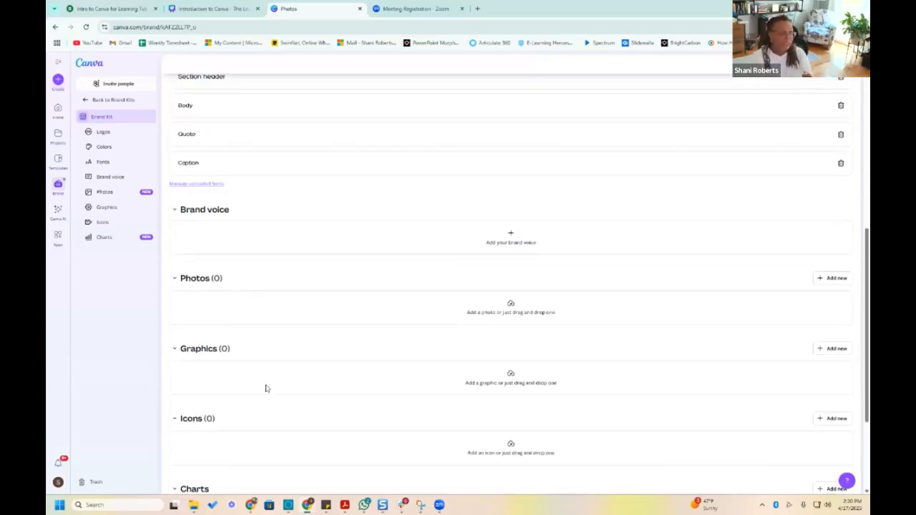
pyautogui.scroll(-2, 279, 390)
pyautogui.scroll(4, 300, 380)
pyautogui.scroll(3, 303, 381)
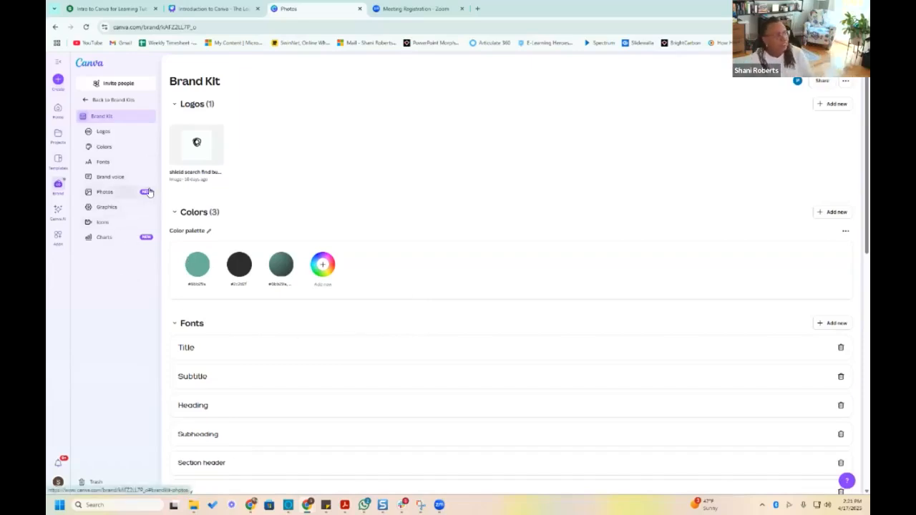
pyautogui.click(116, 193)
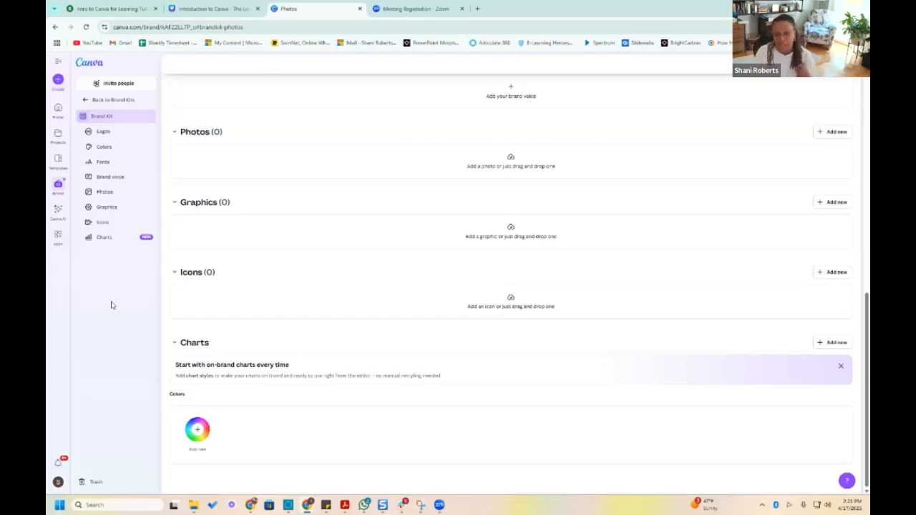
# Generate images in Canva AI from the prompt "brown cat" with the Create an image option
pyautogui.click(58, 209)
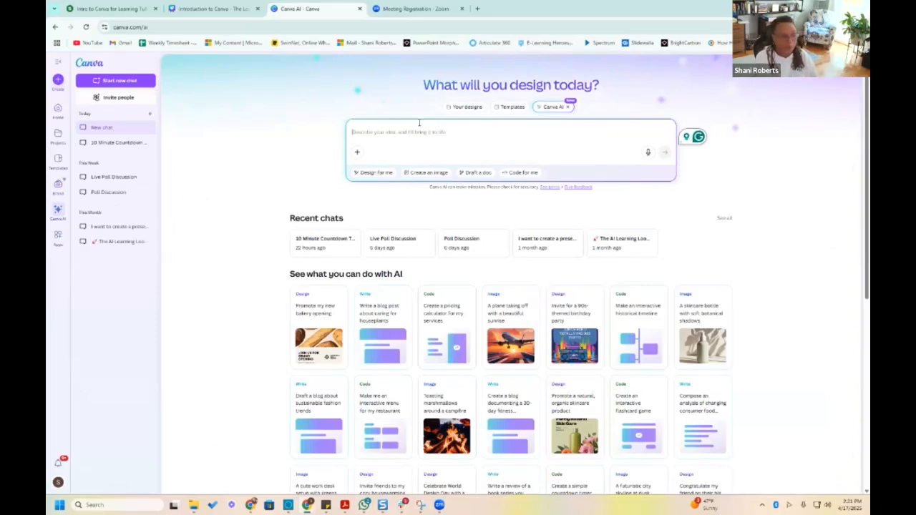
pyautogui.write('balance')
pyautogui.press('BackSpace')
pyautogui.press('BackSpace')
pyautogui.press('BackSpace')
pyautogui.press('BackSpace')
pyautogui.write('n co')
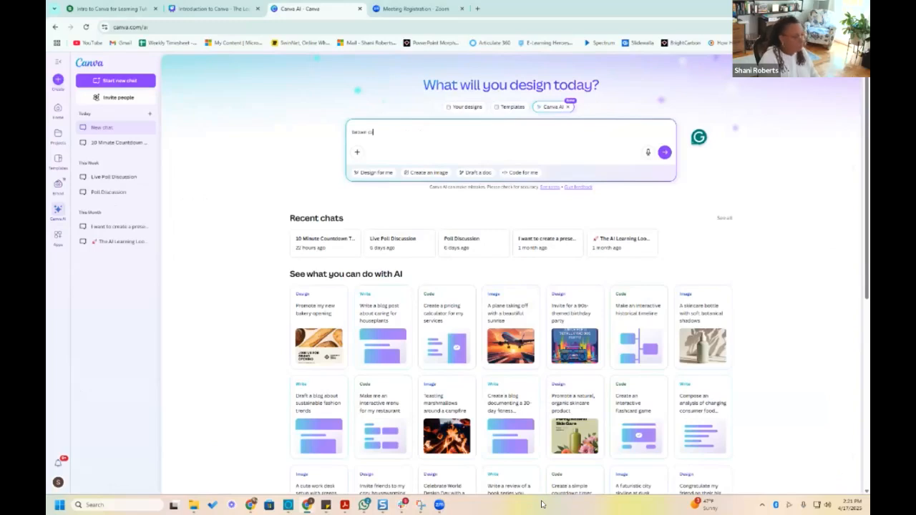
pyautogui.click(426, 173)
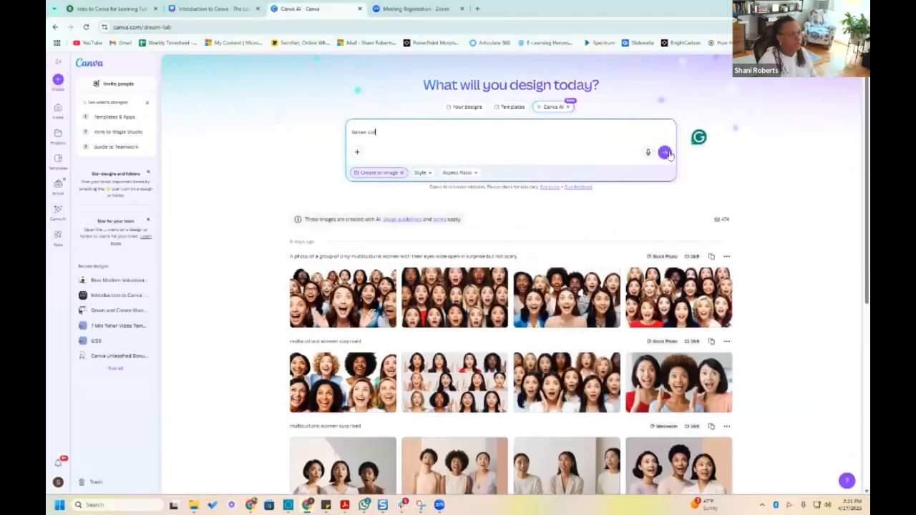
pyautogui.click(664, 153)
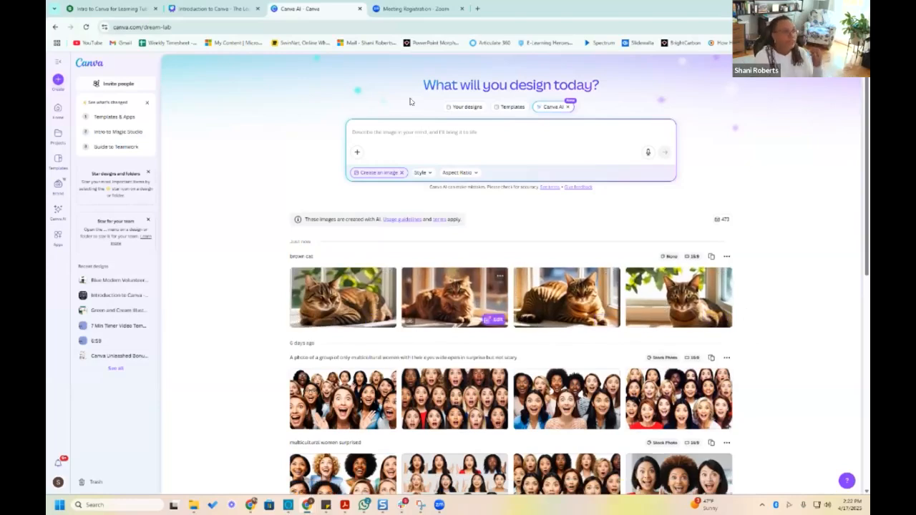
# Review the Style and Aspect Ratio choices for image generation, and look through the generated images
pyautogui.click(423, 173)
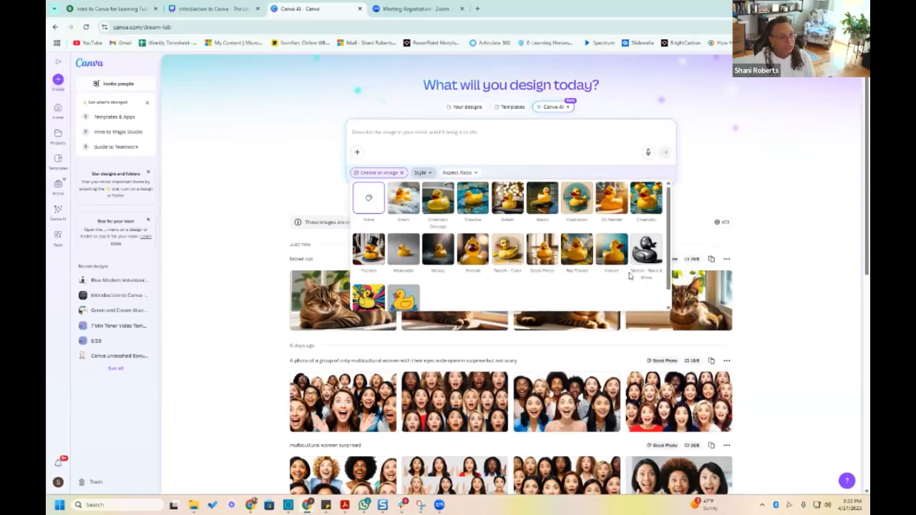
pyautogui.scroll(-1, 629, 276)
pyautogui.click(462, 175)
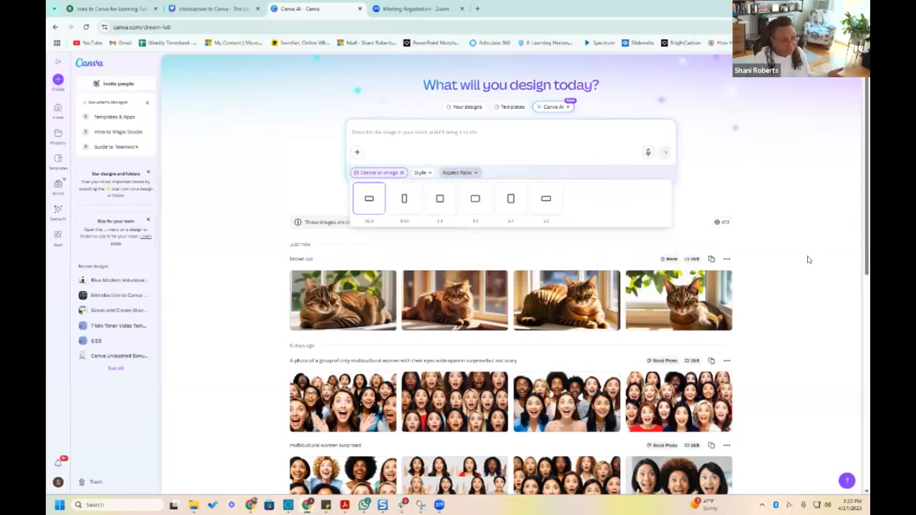
pyautogui.scroll(-2, 483, 289)
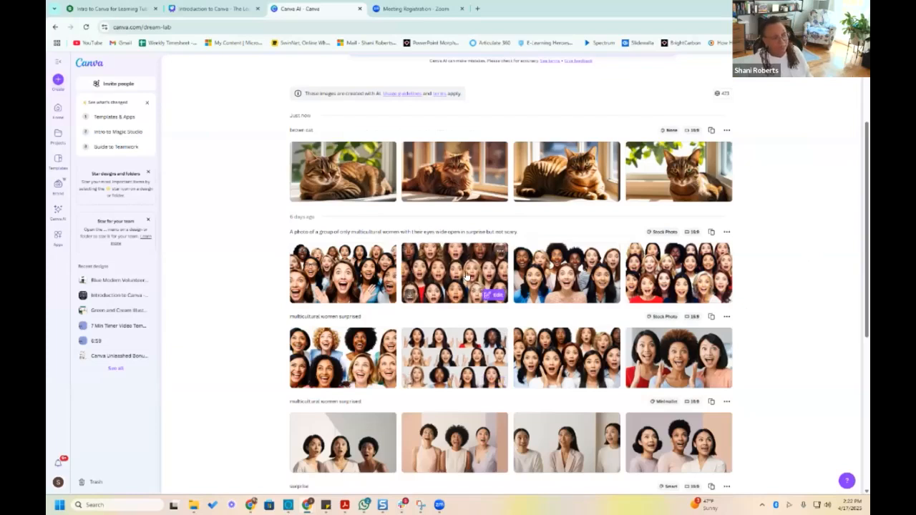
# Look through the history of generated image sets, from the brown cat results to the Canva feature showcase images
pyautogui.scroll(2, 481, 288)
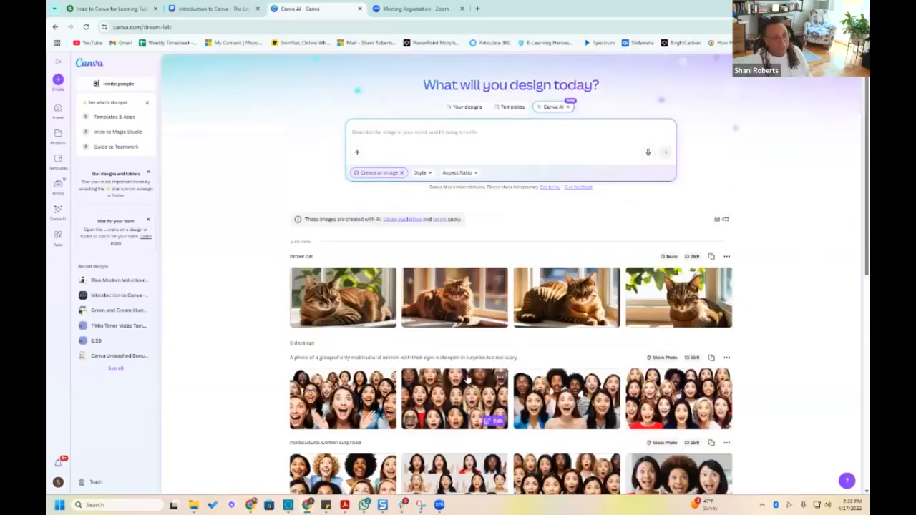
pyautogui.scroll(-1, 467, 408)
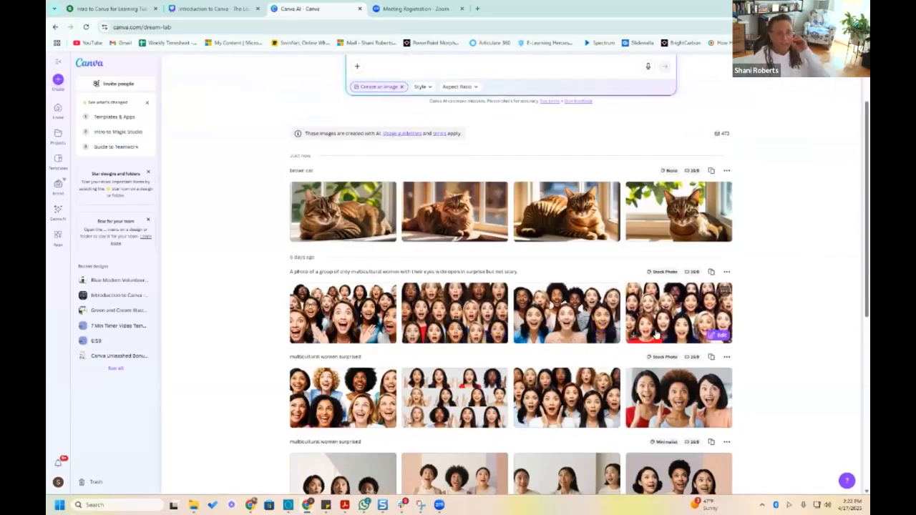
pyautogui.scroll(-1, 771, 339)
pyautogui.scroll(-3, 771, 340)
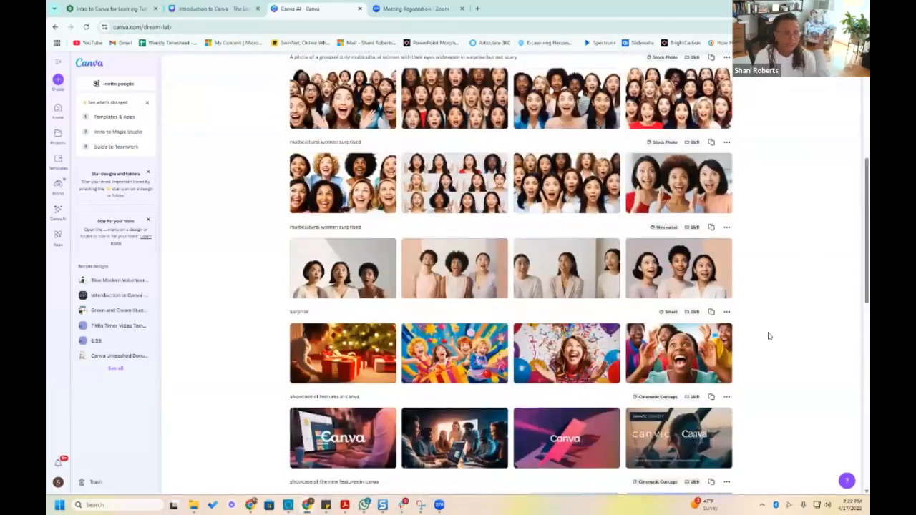
pyautogui.scroll(3, 768, 333)
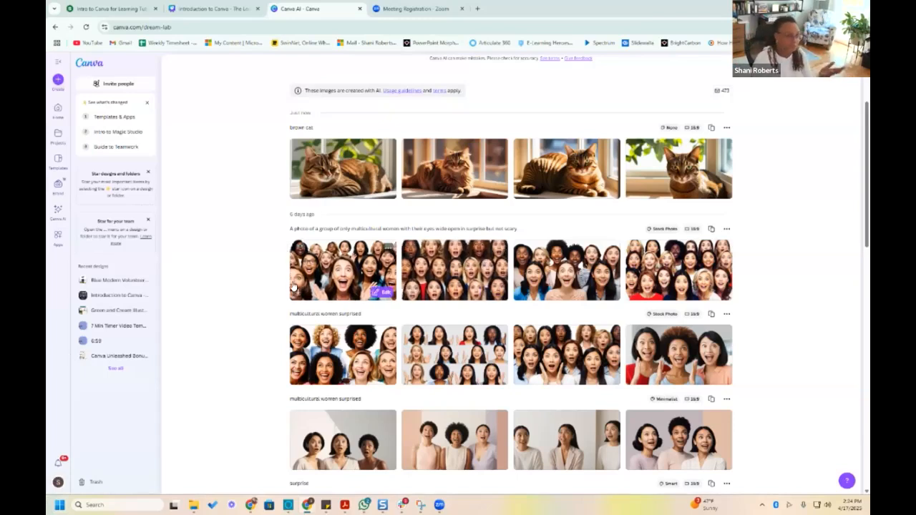
pyautogui.scroll(-3, 286, 279)
pyautogui.scroll(4, 258, 270)
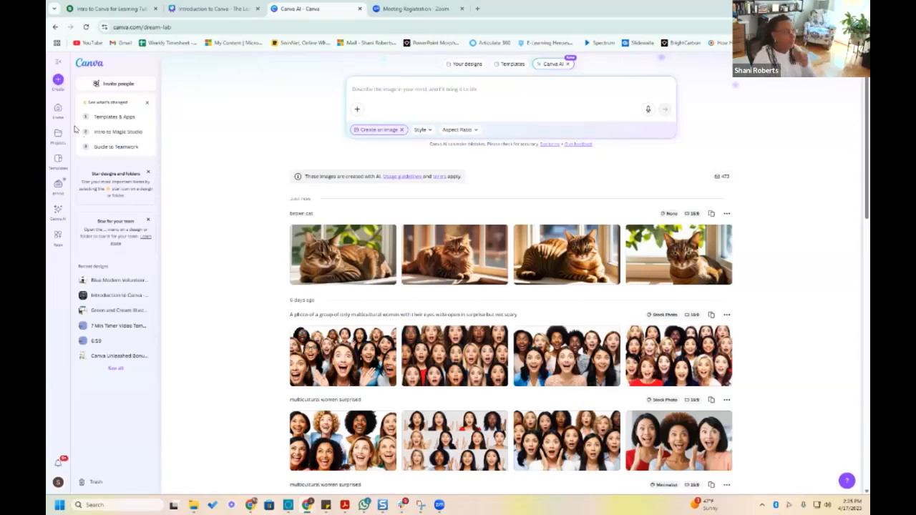
pyautogui.scroll(1, 60, 80)
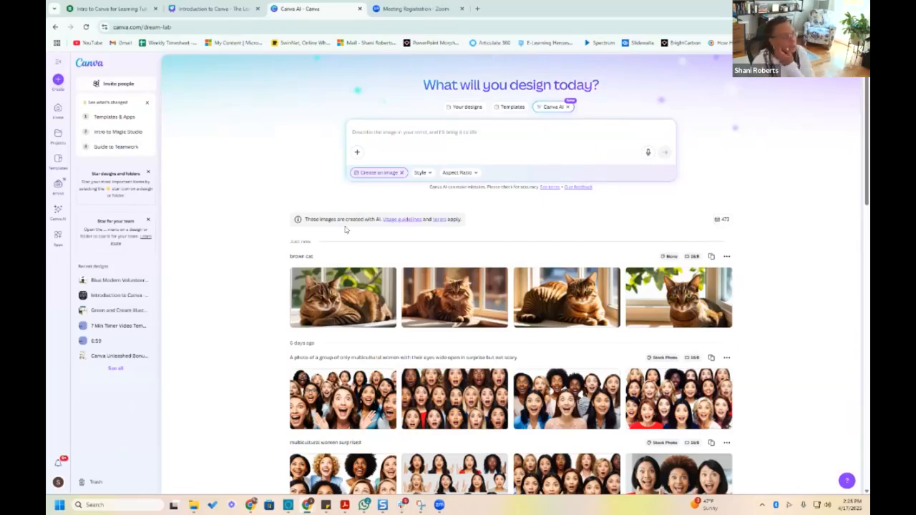
# Open the Pink and Yellow Colorful Playful Illustrative Kids Zone Poster template for customizing, and dismiss the poster printing options
pyautogui.click(57, 117)
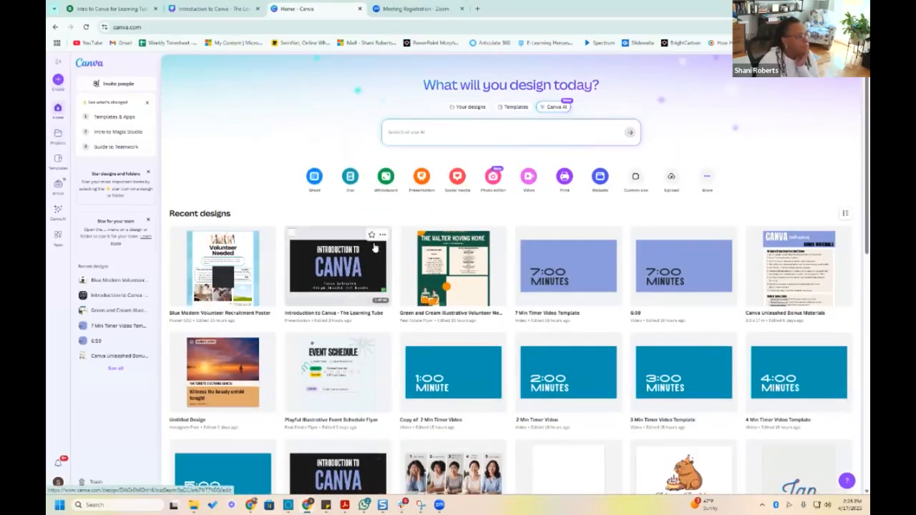
pyautogui.click(58, 159)
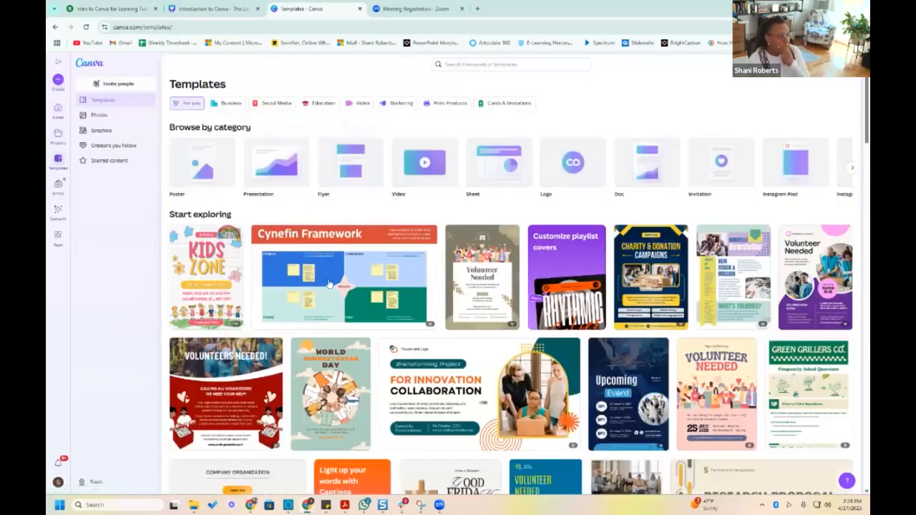
pyautogui.click(212, 266)
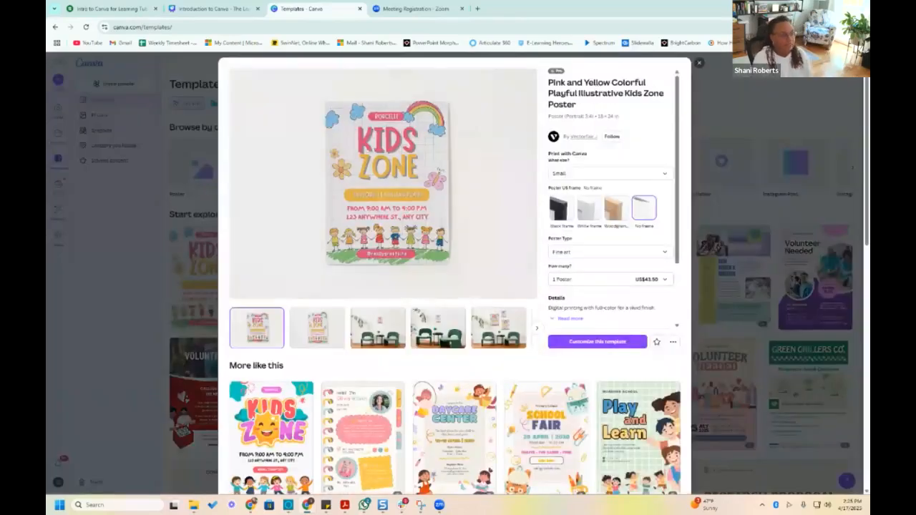
pyautogui.moveTo(366, 505)
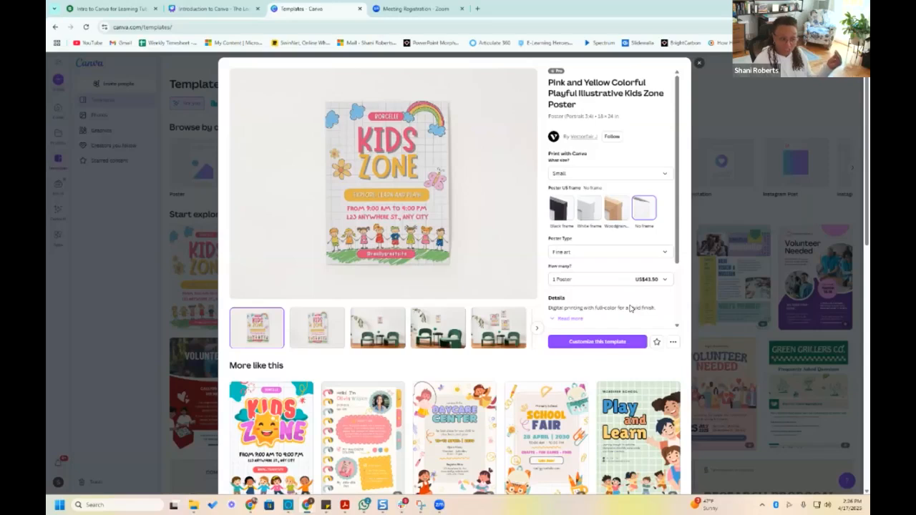
pyautogui.scroll(-1, 628, 315)
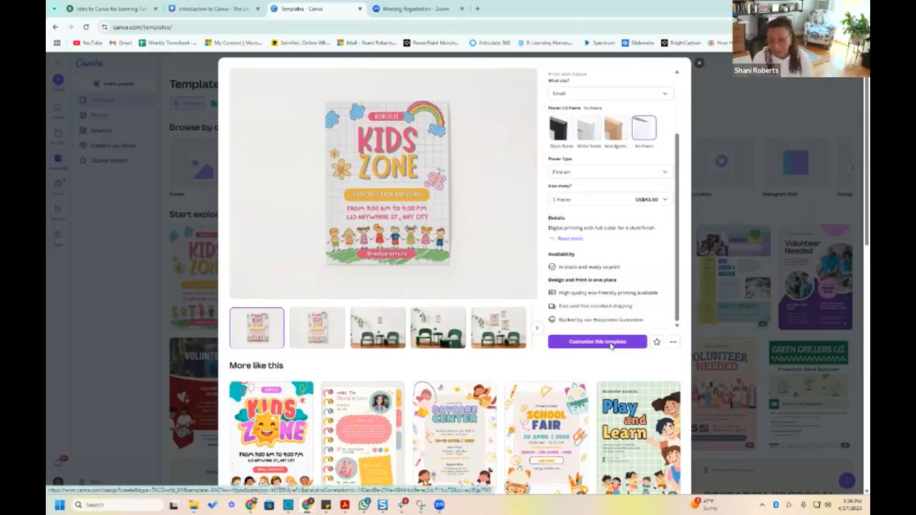
pyautogui.click(597, 342)
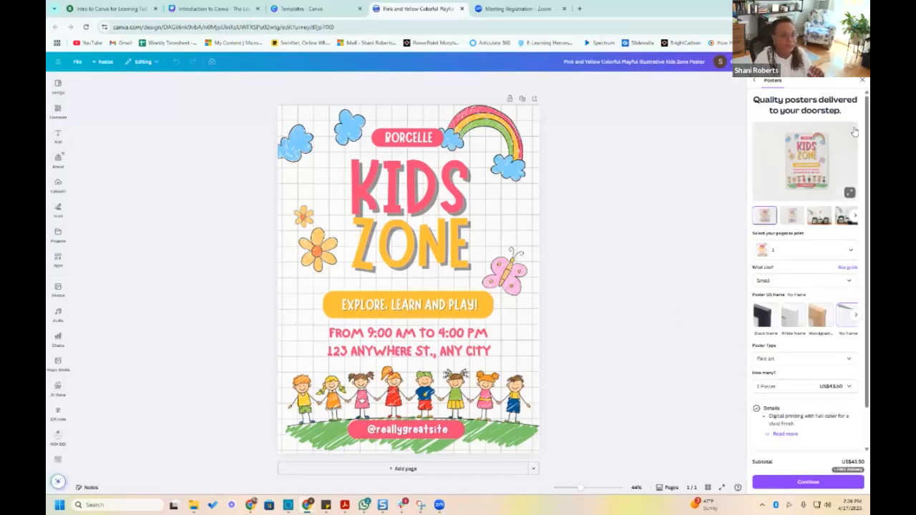
pyautogui.click(860, 80)
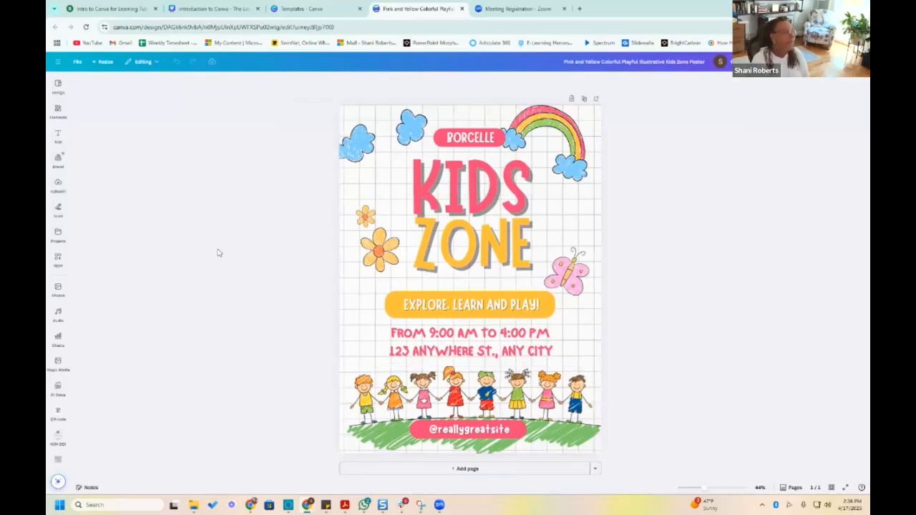
# Try to move all of the poster's elements together slightly downward, undo the move and clear the selection
pyautogui.moveTo(342, 94); pyautogui.dragTo(627, 454)
pyautogui.moveTo(463, 345); pyautogui.dragTo(545, 320)
pyautogui.moveTo(557, 341); pyautogui.dragTo(560, 364)
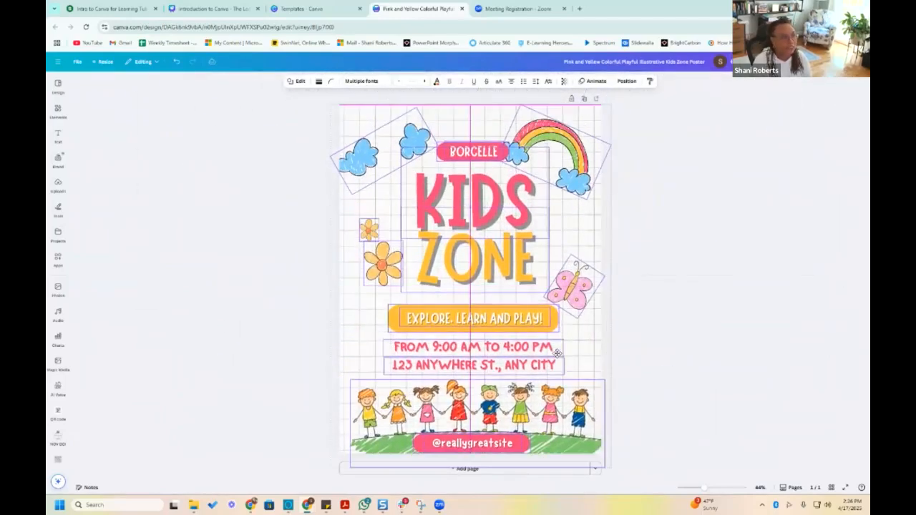
pyautogui.click(175, 62)
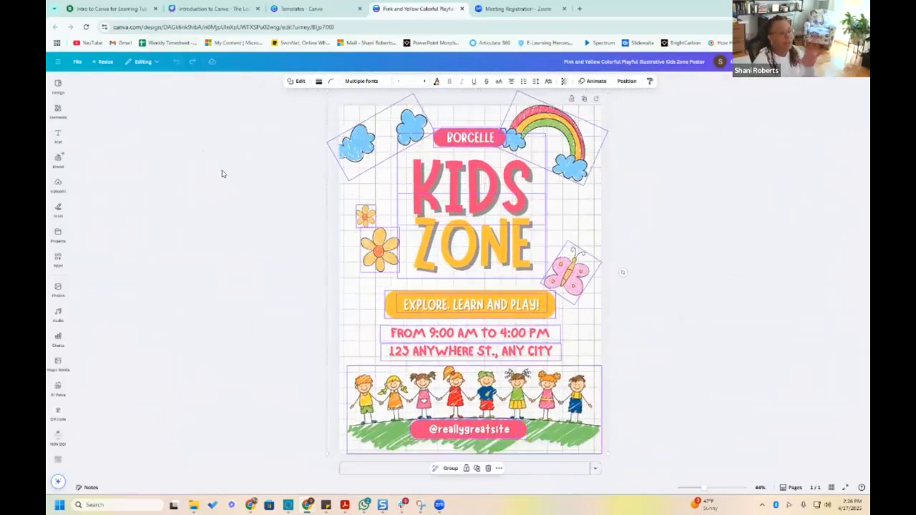
pyautogui.click(698, 169)
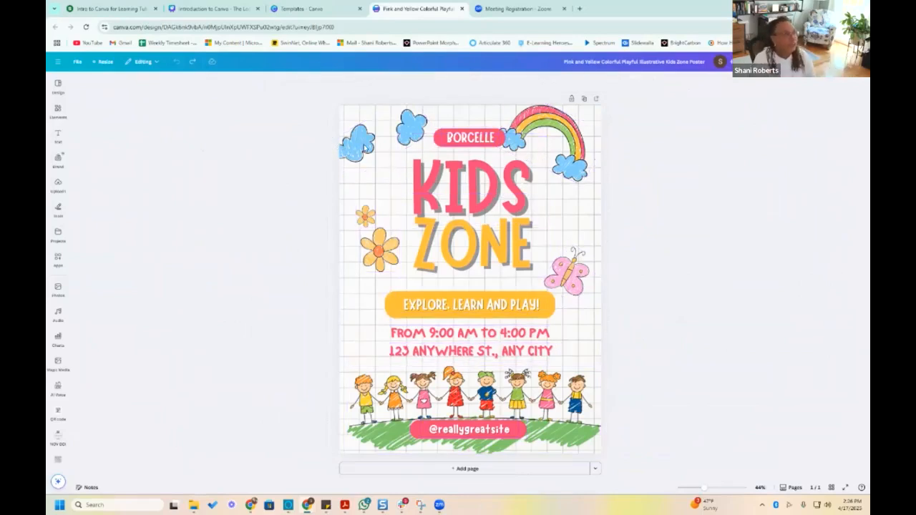
# Change the blue fill of the two clouds beside the BORCELLE label to crimson red #DE0E42
pyautogui.click(347, 148)
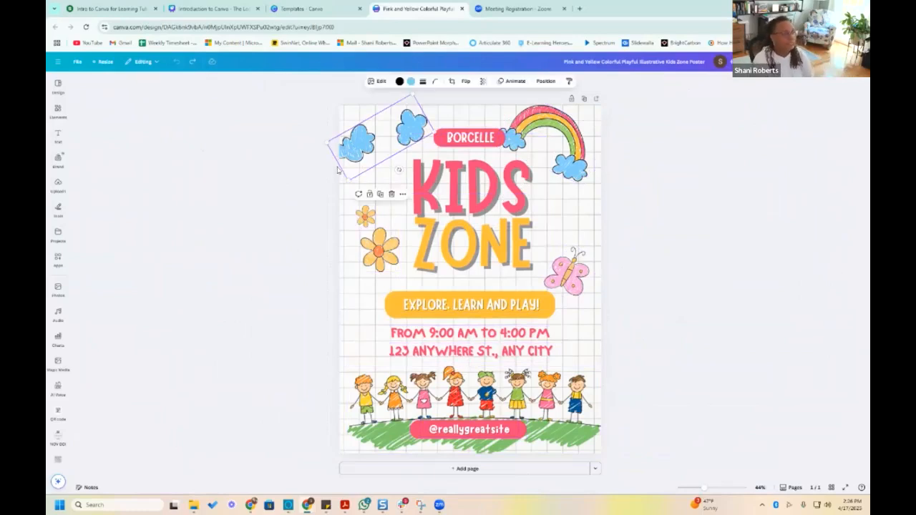
pyautogui.click(408, 81)
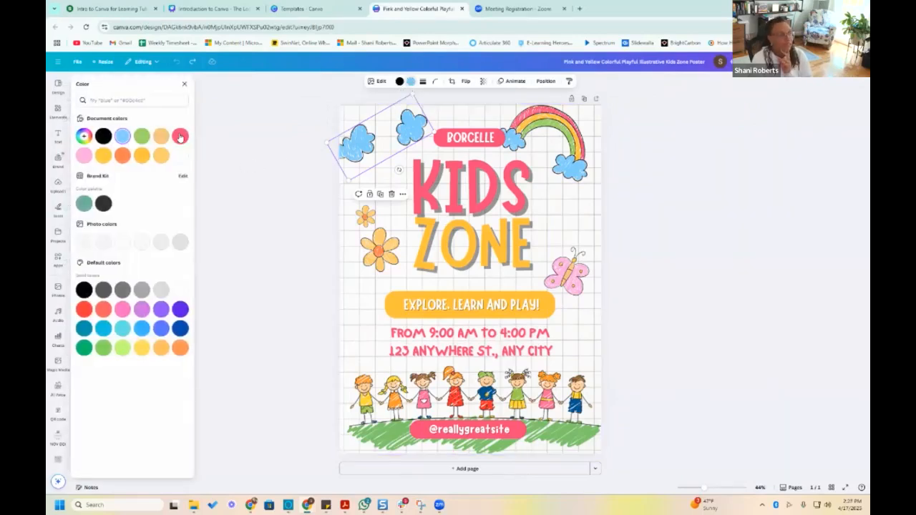
pyautogui.click(180, 136)
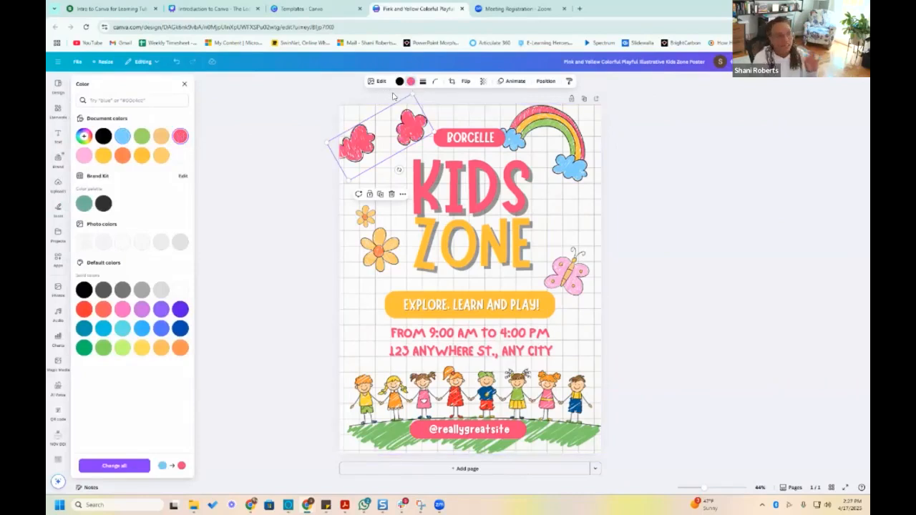
pyautogui.click(182, 141)
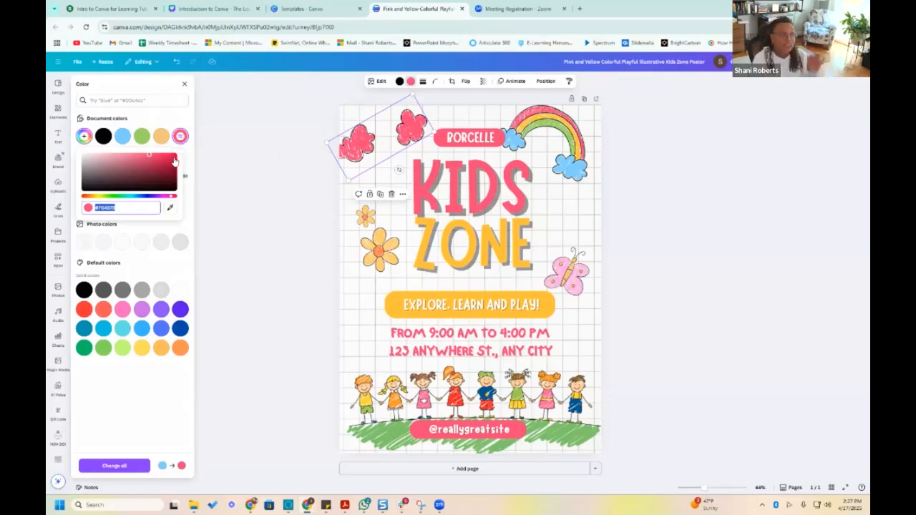
pyautogui.click(174, 157)
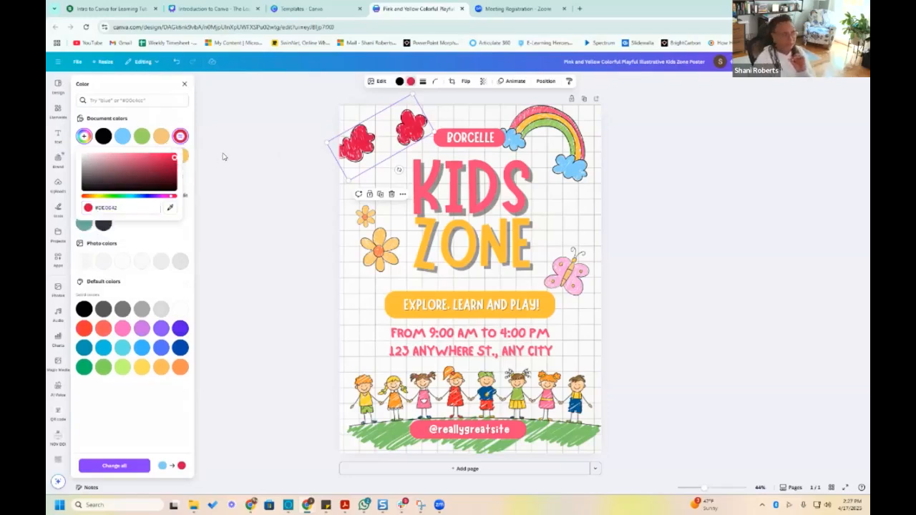
# Set the outline color of the two red clouds to yellow #FFFF00
pyautogui.click(398, 83)
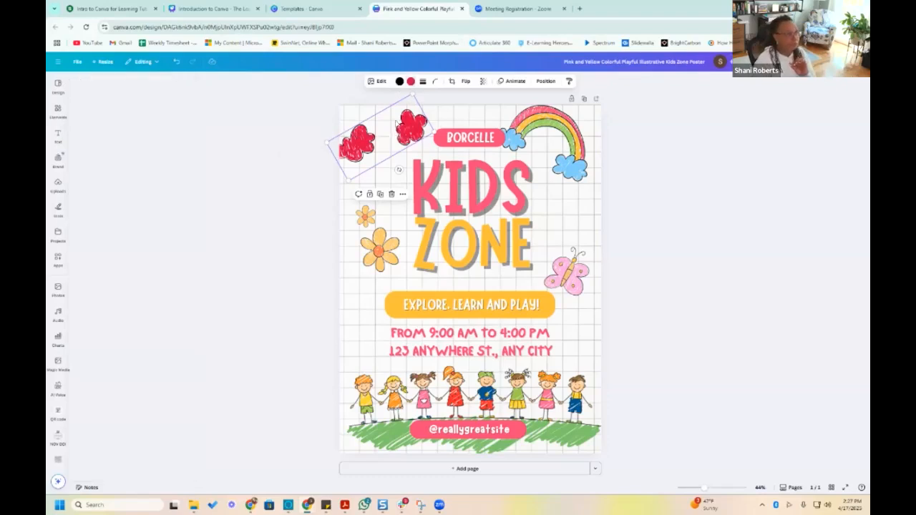
pyautogui.moveTo(398, 124); pyautogui.dragTo(398, 122)
pyautogui.click(399, 82)
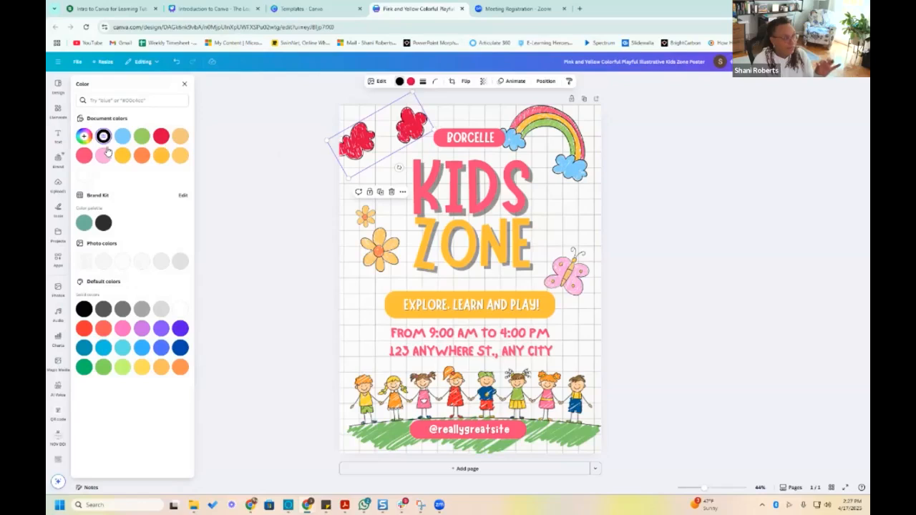
pyautogui.click(104, 136)
pyautogui.click(106, 135)
pyautogui.click(107, 136)
pyautogui.click(87, 185)
pyautogui.click(83, 136)
pyautogui.click(84, 136)
pyautogui.click(84, 136)
pyautogui.click(84, 136)
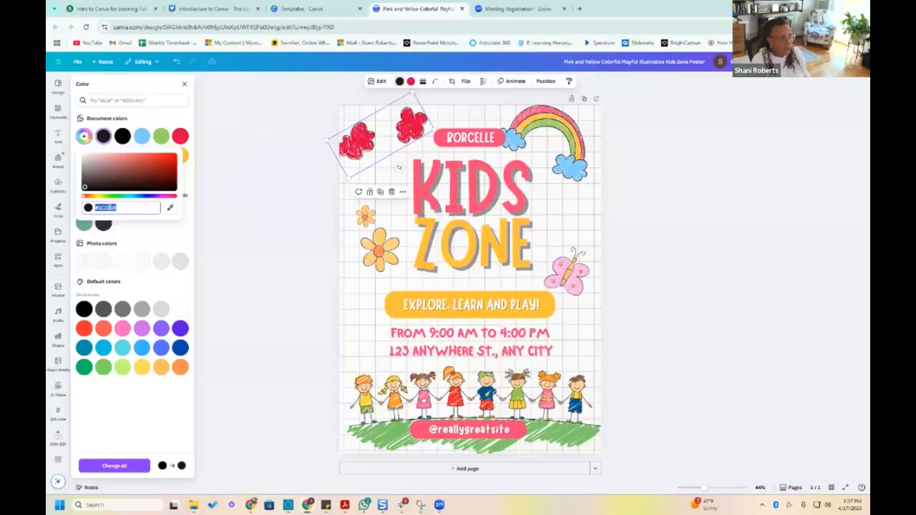
pyautogui.write('#ffff')
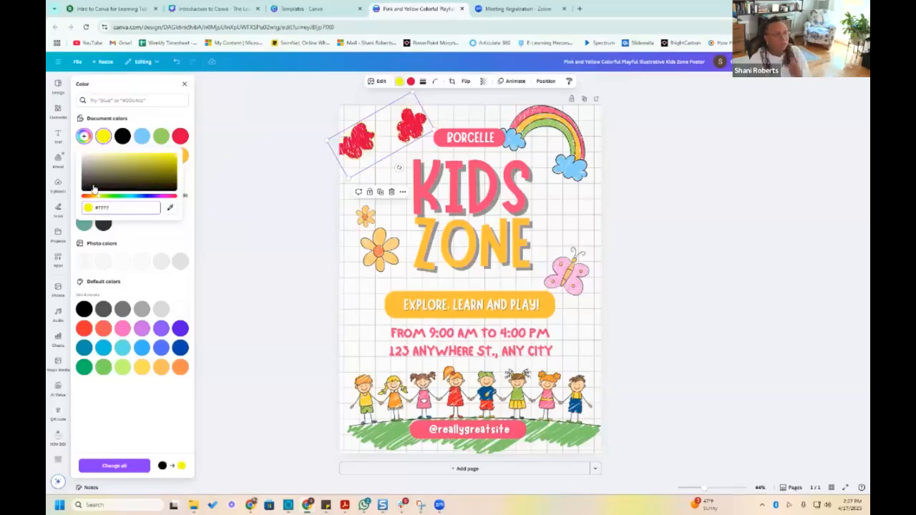
pyautogui.press('Return')
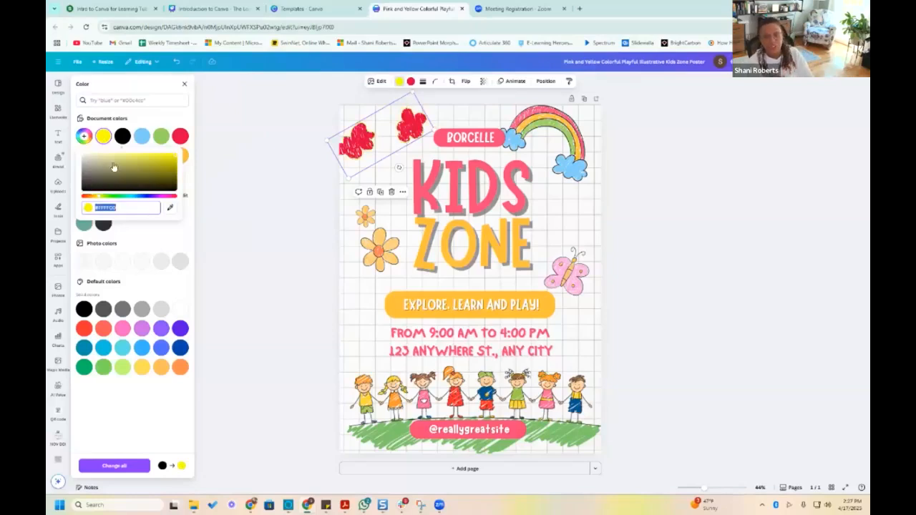
pyautogui.click(315, 62)
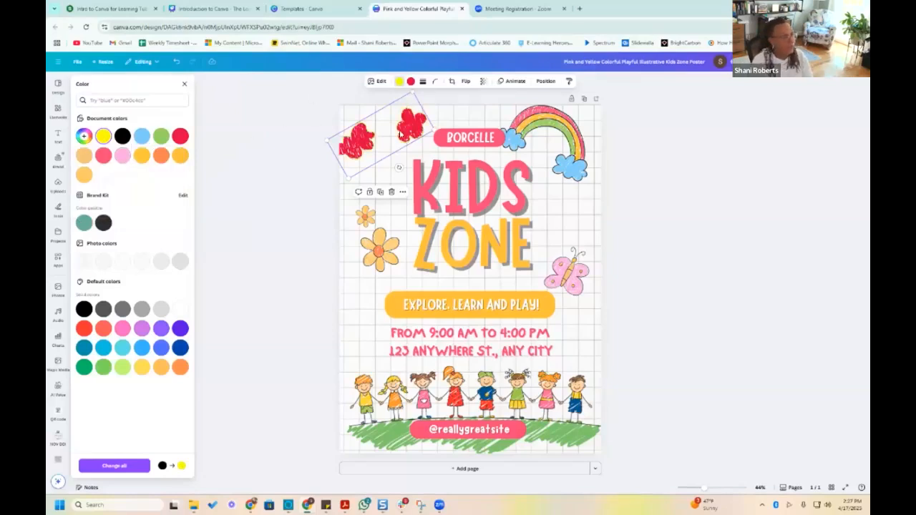
# Review the font choices for the BORCELLE label and increase its text size to about 81
pyautogui.click(494, 143)
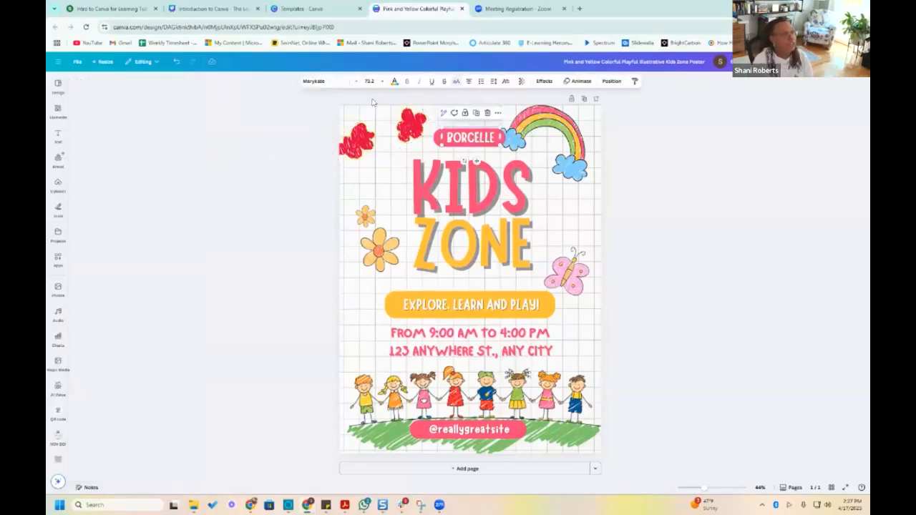
pyautogui.click(315, 82)
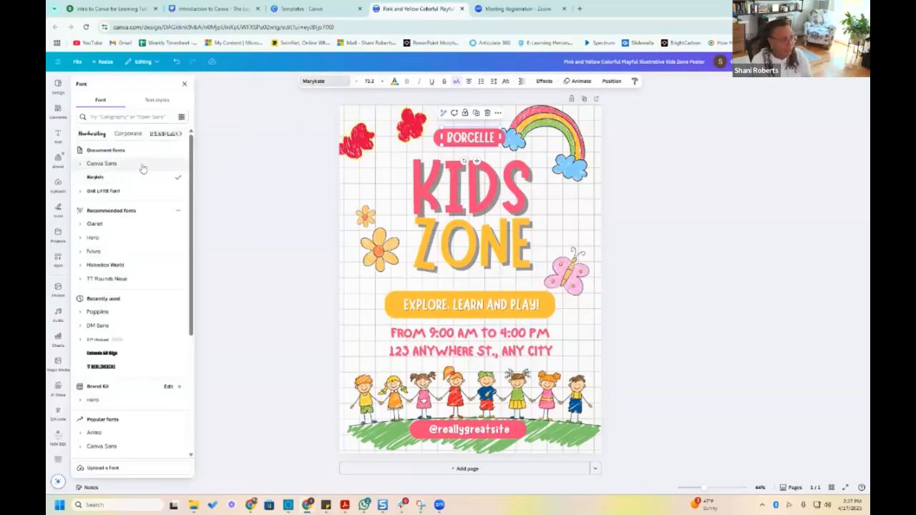
pyautogui.click(383, 82)
pyautogui.click(383, 81)
pyautogui.click(383, 81)
pyautogui.click(383, 82)
pyautogui.click(384, 81)
pyautogui.click(383, 82)
pyautogui.click(383, 81)
pyautogui.click(384, 81)
# Color the BORCELLE text black and widen its text box so the word fits on one line
pyautogui.click(394, 81)
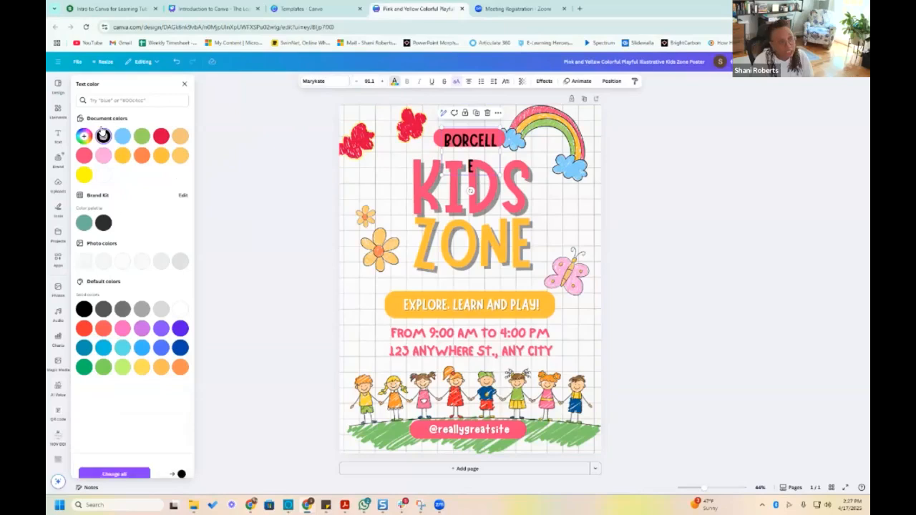
pyautogui.moveTo(500, 150); pyautogui.dragTo(509, 151)
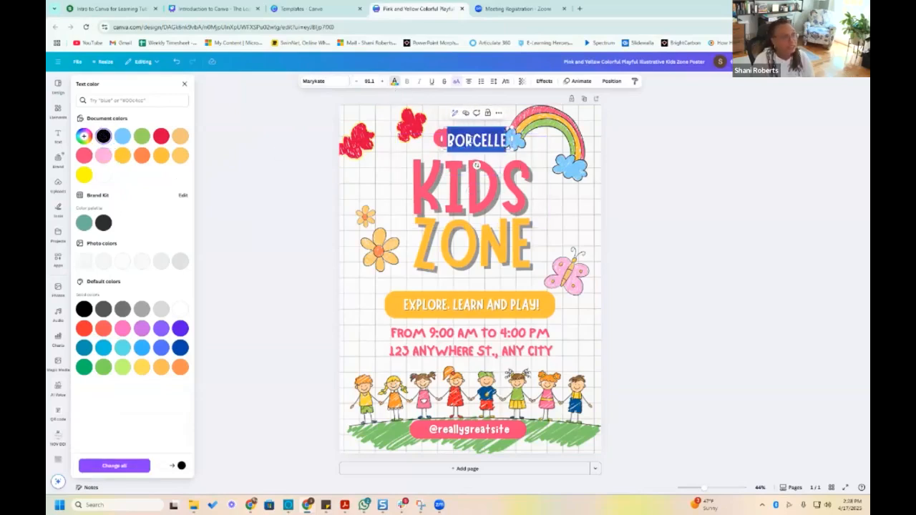
pyautogui.click(480, 141)
# Left-align the BORCELLE text and turn it into a numbered list
pyautogui.doubleClick(478, 139)
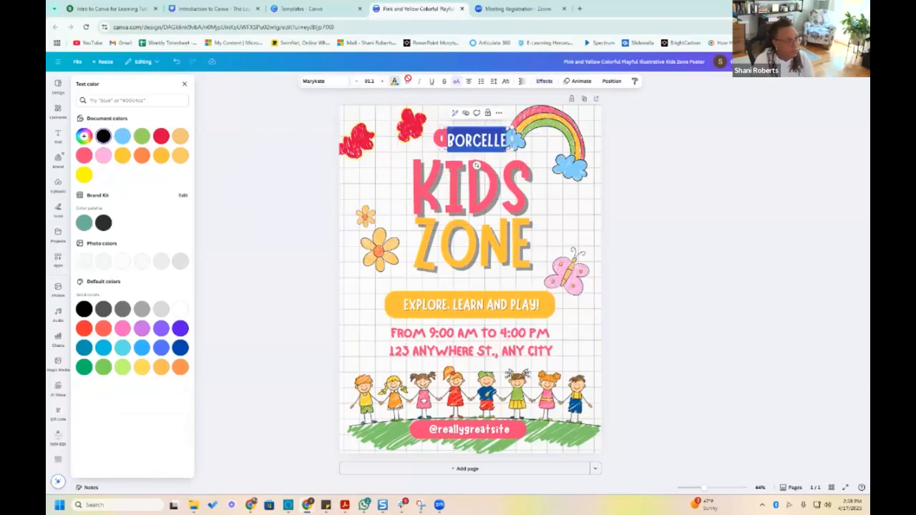
pyautogui.click(467, 85)
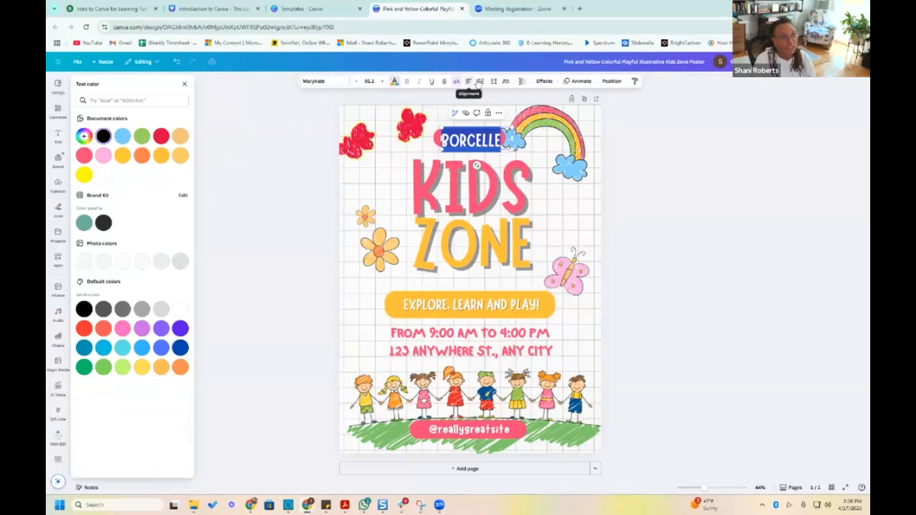
pyautogui.click(482, 83)
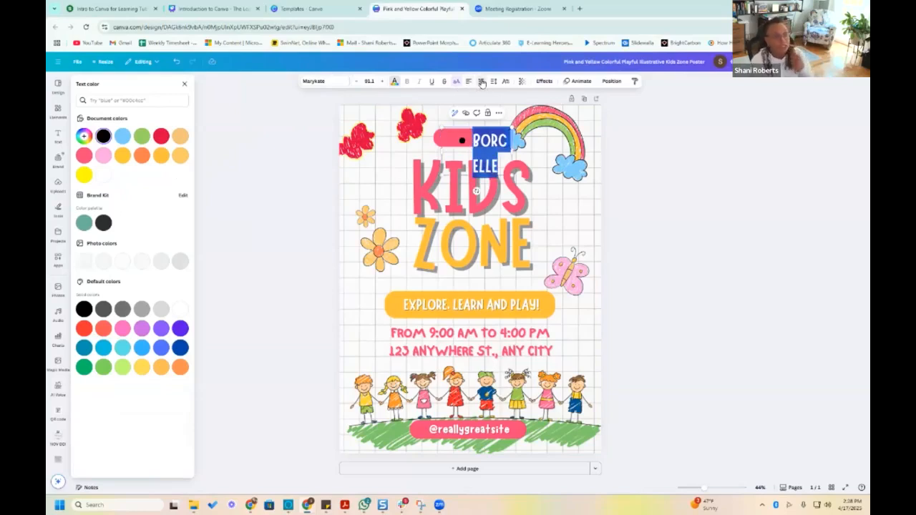
pyautogui.click(482, 82)
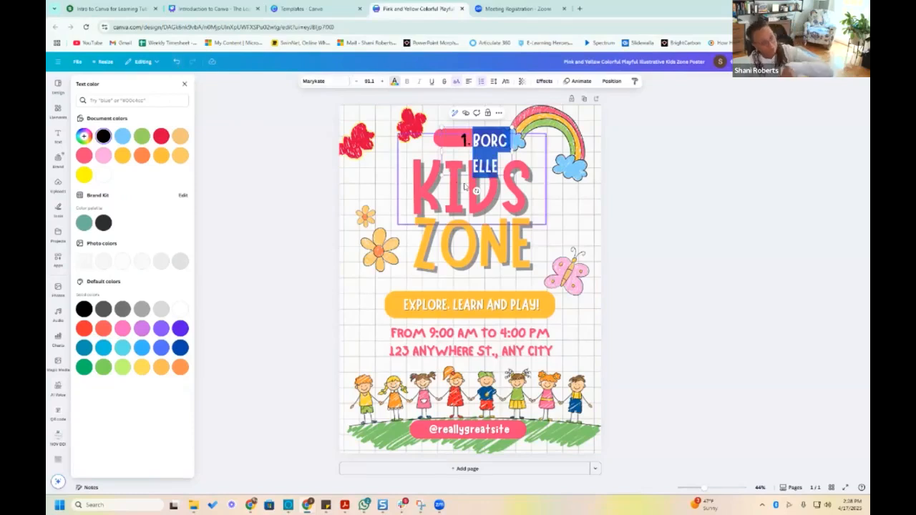
# Undo the numbered list on the BORCELLE text, enlarge it to about 130 and widen its box to fit one line
pyautogui.click(176, 66)
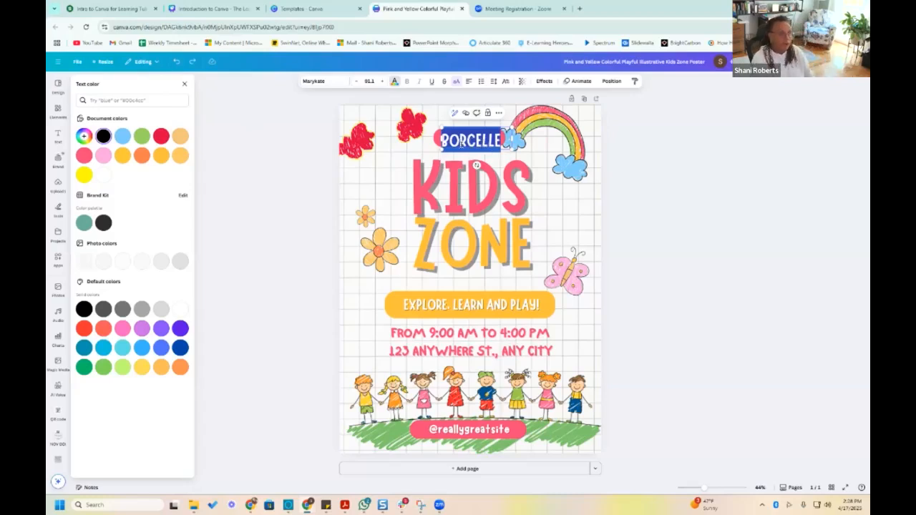
pyautogui.click(384, 81)
pyautogui.click(385, 81)
pyautogui.click(384, 81)
pyautogui.click(384, 80)
pyautogui.click(384, 81)
pyautogui.click(384, 81)
pyautogui.click(384, 80)
pyautogui.click(384, 81)
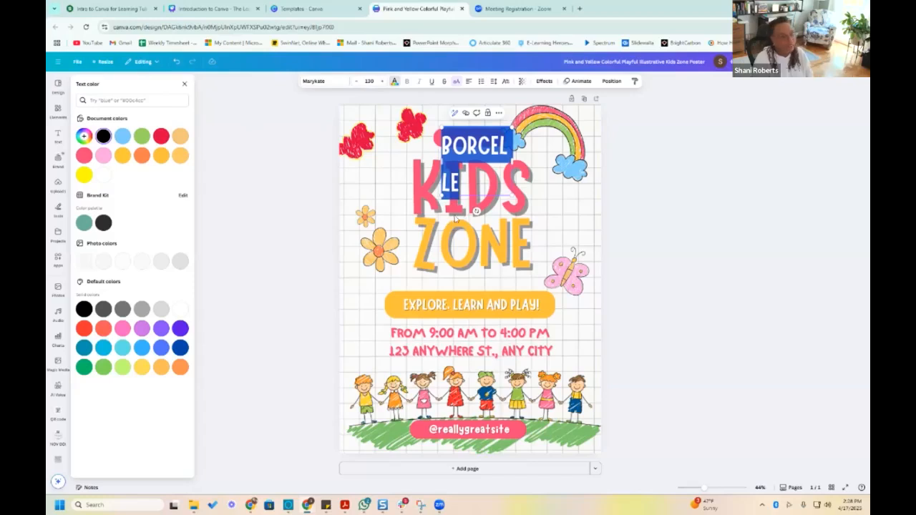
pyautogui.moveTo(440, 160)
pyautogui.mouseDown()
pyautogui.moveTo(408, 156)
pyautogui.moveTo(440, 154)
pyautogui.mouseUp()
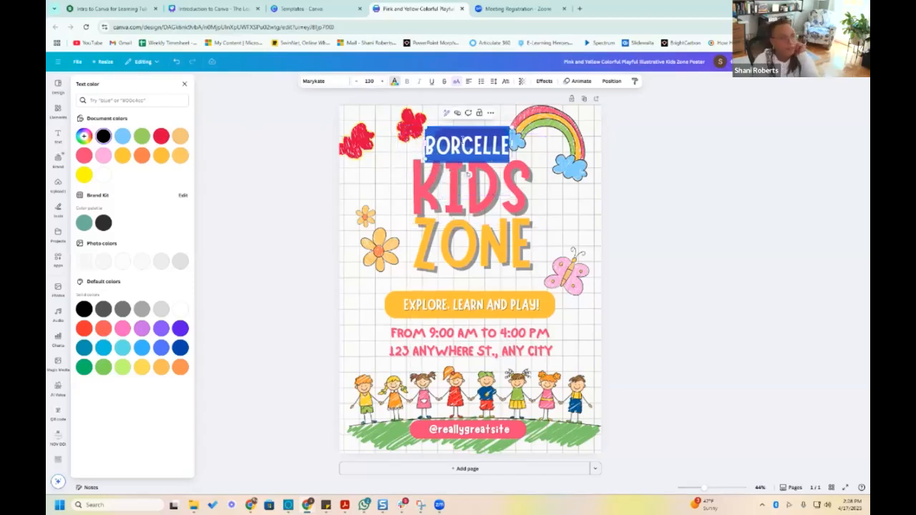
# Increase the BORCELLE text size to about 164 and extend its text box so the word stays on one line
pyautogui.click(380, 81)
pyautogui.click(381, 81)
pyautogui.click(381, 81)
pyautogui.click(381, 81)
pyautogui.click(381, 80)
pyautogui.click(381, 81)
pyautogui.click(380, 81)
pyautogui.click(380, 81)
pyautogui.click(381, 81)
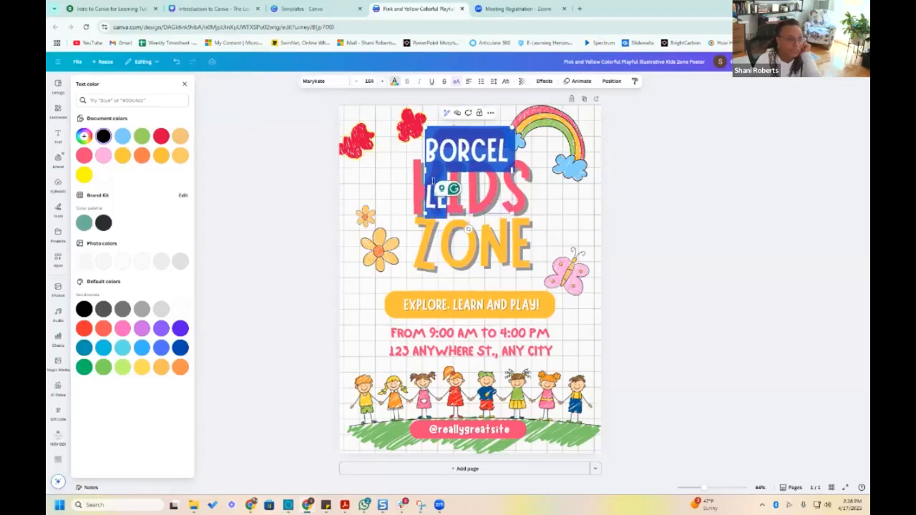
pyautogui.moveTo(384, 170)
pyautogui.mouseDown()
pyautogui.moveTo(415, 169)
pyautogui.moveTo(393, 162)
pyautogui.mouseUp()
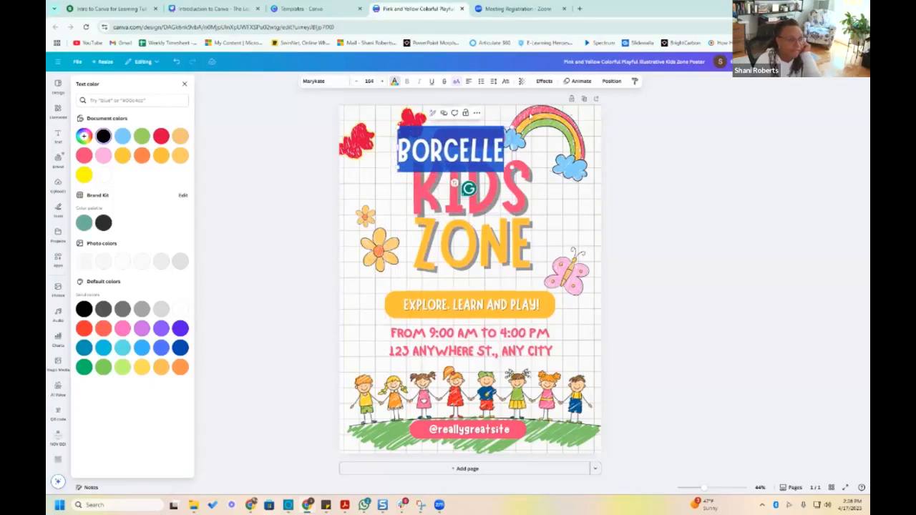
# Spread the BORCELLE letters to a letter spacing of about 725 and widen the text box toward the rainbow
pyautogui.click(494, 84)
pyautogui.moveTo(469, 109); pyautogui.dragTo(505, 109)
pyautogui.moveTo(511, 195); pyautogui.dragTo(587, 198)
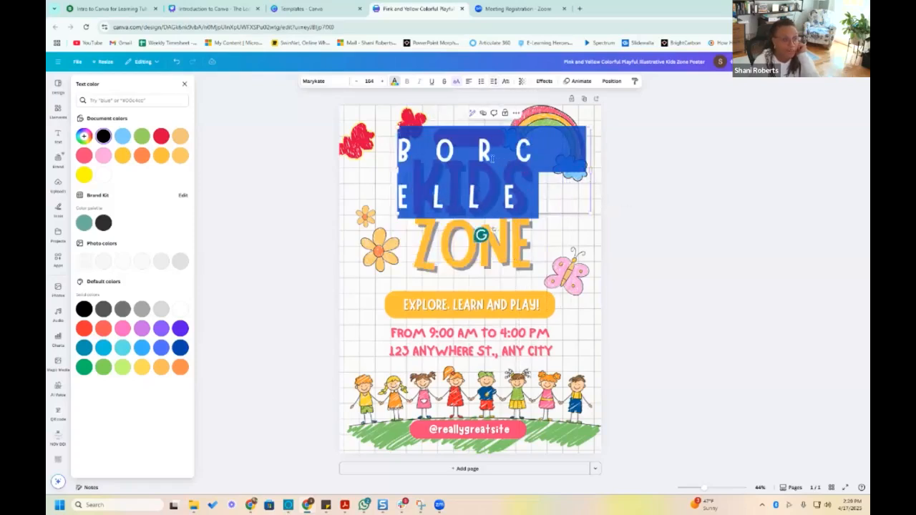
# Tighten the letter spacing of the BORCELLE text to about -120
pyautogui.click(493, 81)
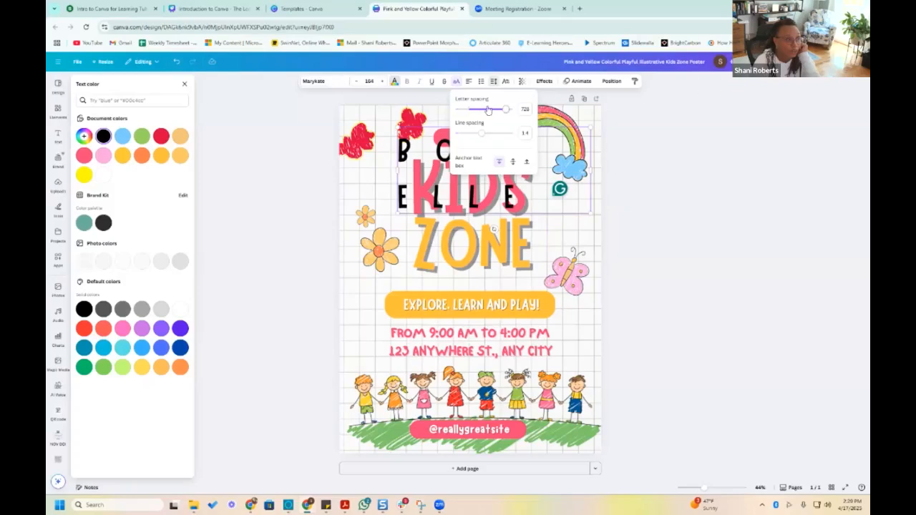
pyautogui.moveTo(503, 108); pyautogui.dragTo(462, 110)
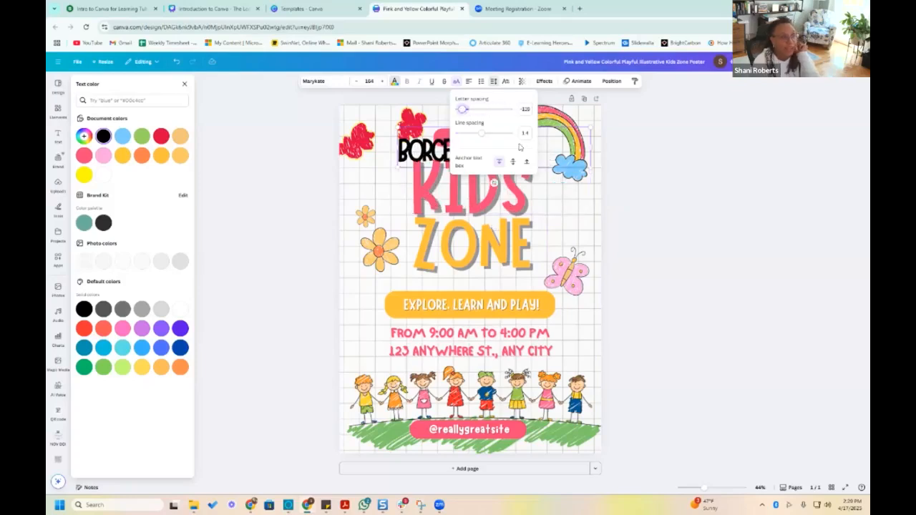
pyautogui.click(669, 234)
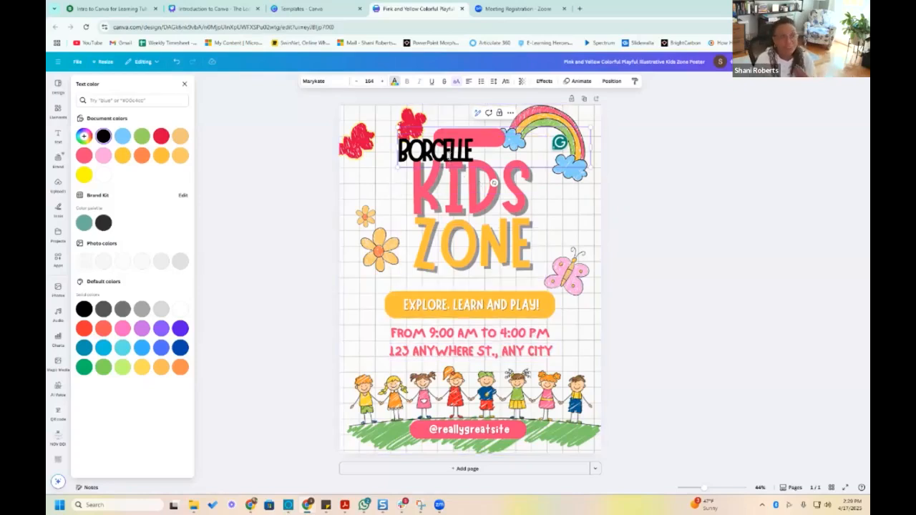
# Set the BORCELLE line spacing to about 1.03 and move the text up onto the pink label above KIDS
pyautogui.doubleClick(449, 156)
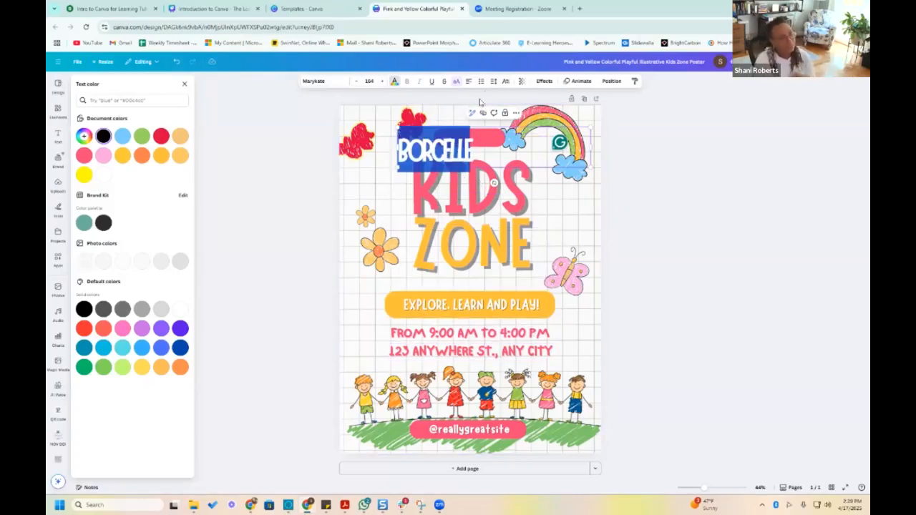
pyautogui.click(493, 81)
pyautogui.moveTo(481, 136)
pyautogui.mouseDown()
pyautogui.moveTo(504, 135)
pyautogui.moveTo(471, 134)
pyautogui.mouseUp()
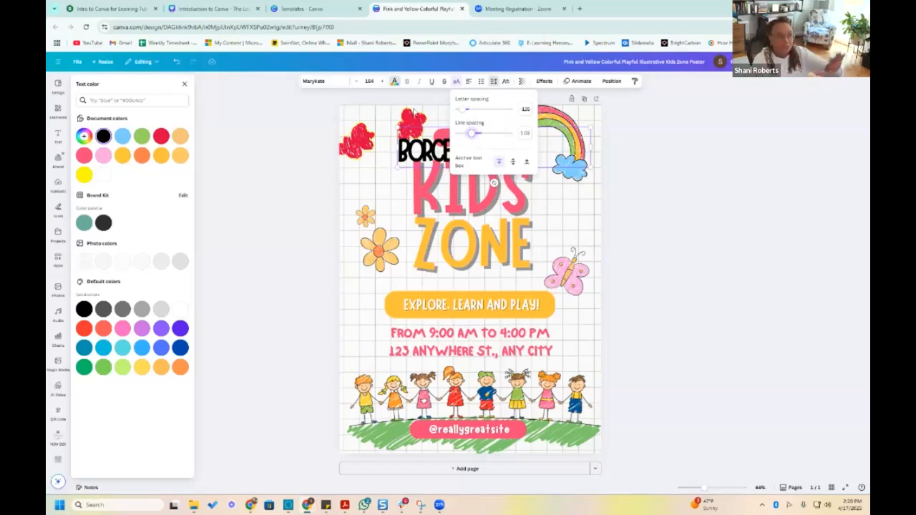
pyautogui.click(578, 214)
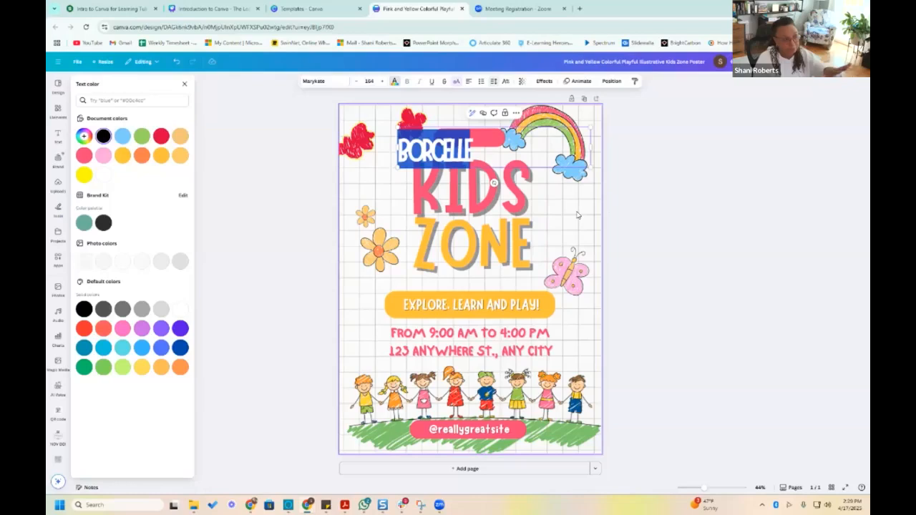
pyautogui.moveTo(458, 153); pyautogui.dragTo(489, 136)
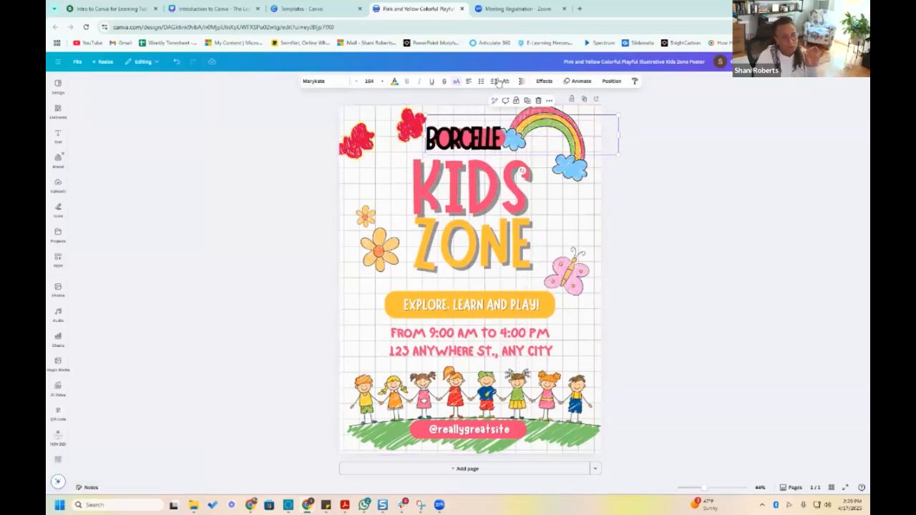
# Try the superscript and subscript text positions on the BORCELLE text and return it to the normal position
pyautogui.click(505, 82)
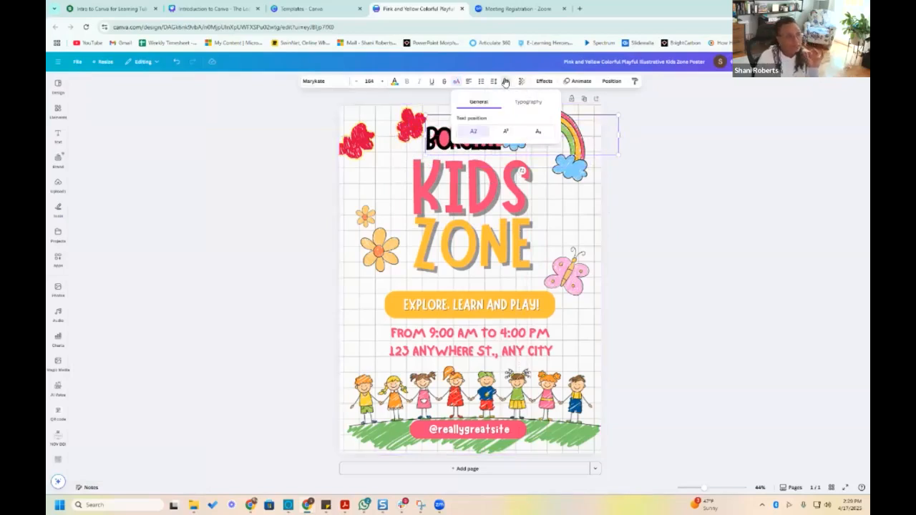
pyautogui.click(505, 131)
pyautogui.click(539, 132)
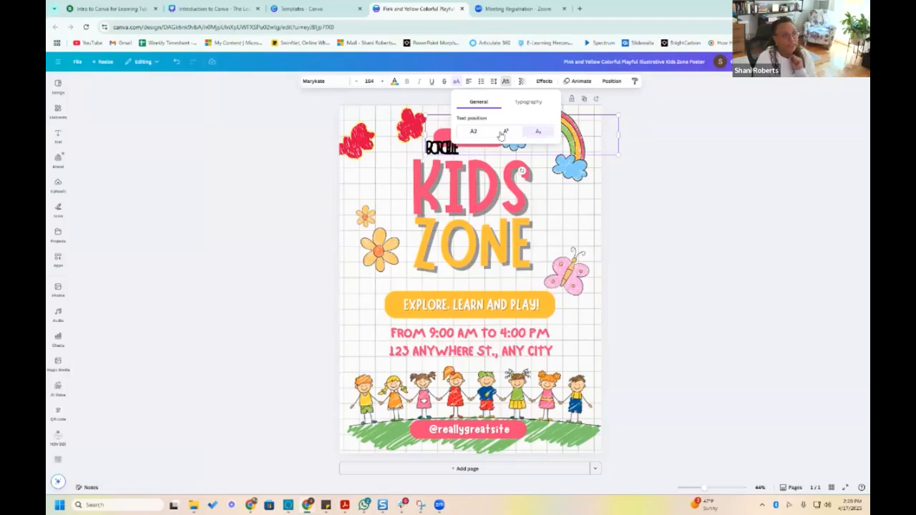
pyautogui.click(472, 132)
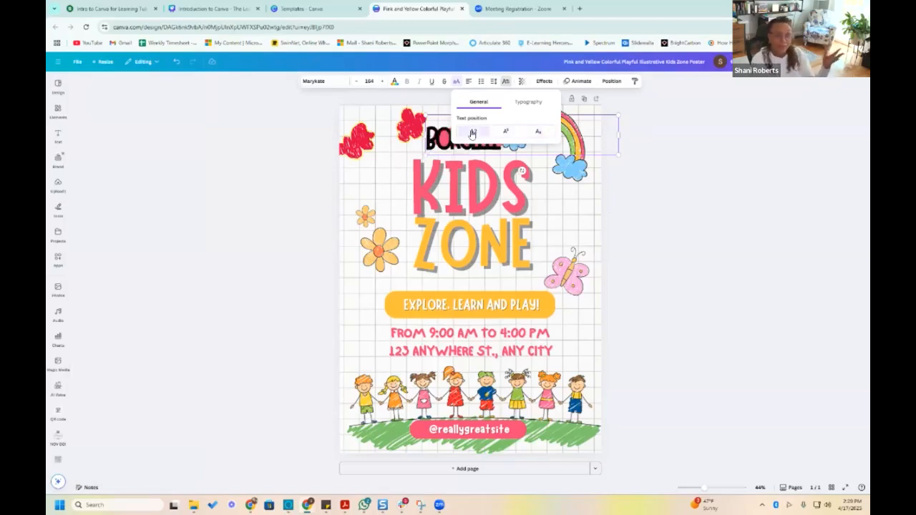
# Make the BORCELLE text partly transparent and, after trying the Neon effect, apply the Outline effect to it
pyautogui.click(522, 82)
pyautogui.moveTo(537, 109)
pyautogui.mouseDown()
pyautogui.moveTo(481, 109)
pyautogui.moveTo(526, 108)
pyautogui.mouseUp()
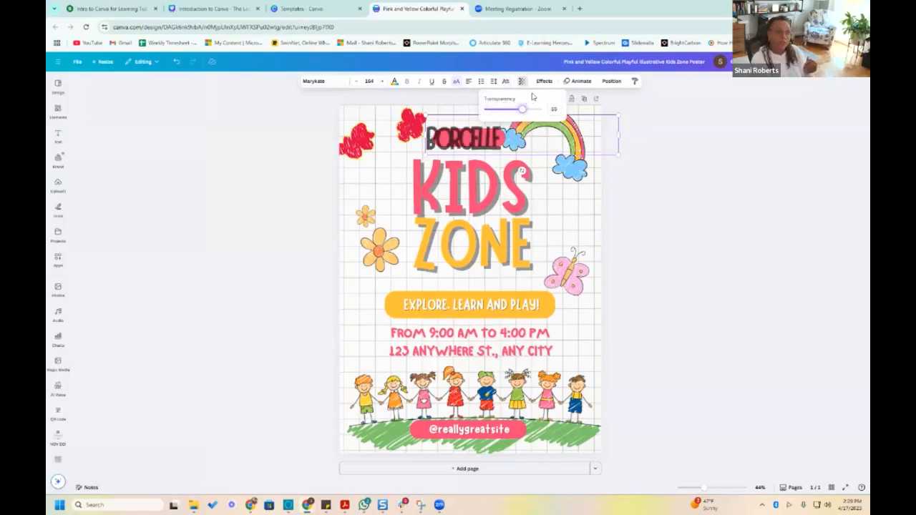
pyautogui.click(542, 81)
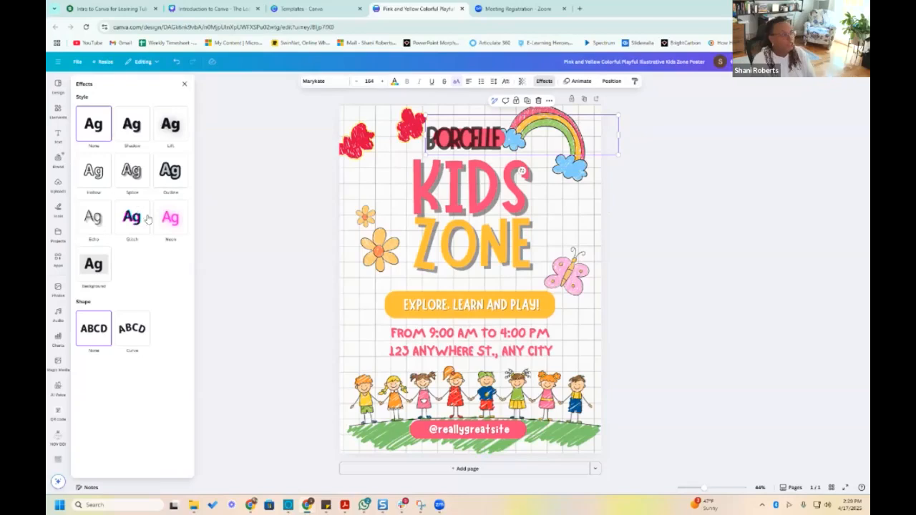
pyautogui.click(169, 220)
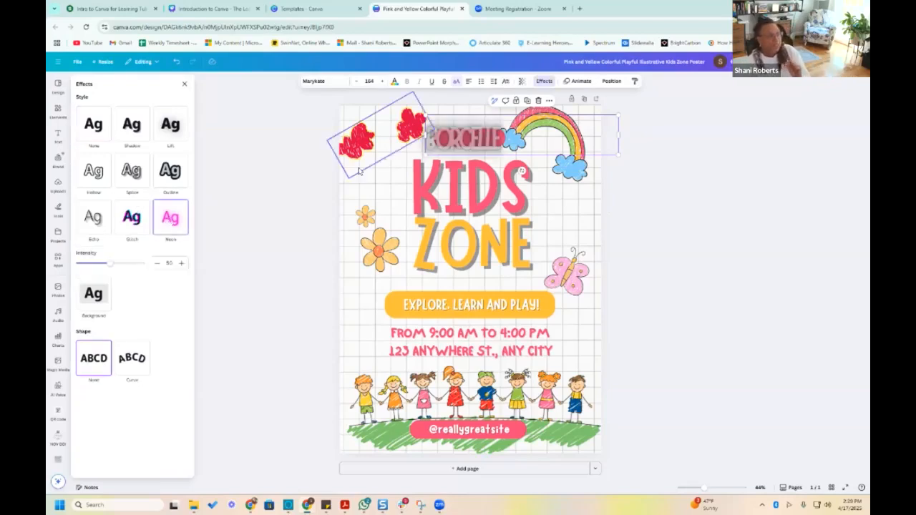
pyautogui.click(170, 170)
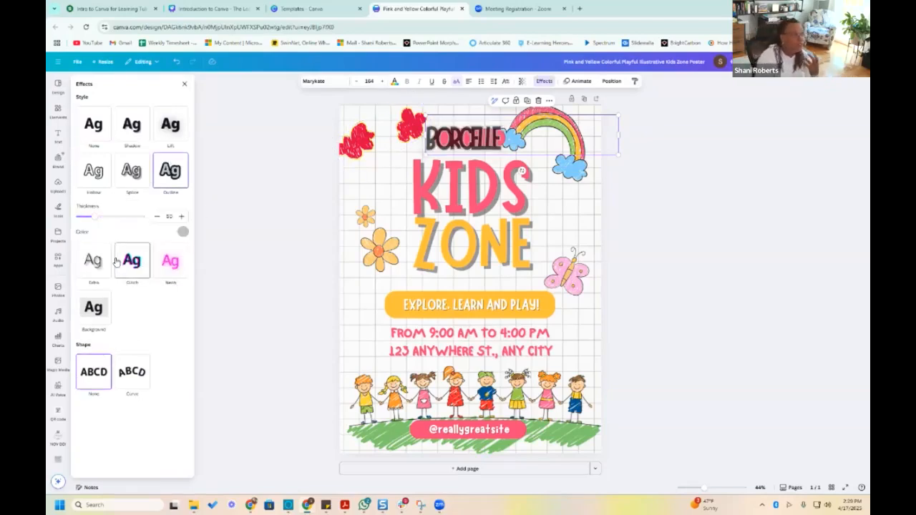
# Thicken the BORCELLE outline to about 135 and try several outline colors, settling on violet
pyautogui.moveTo(93, 216); pyautogui.dragTo(122, 217)
pyautogui.click(182, 233)
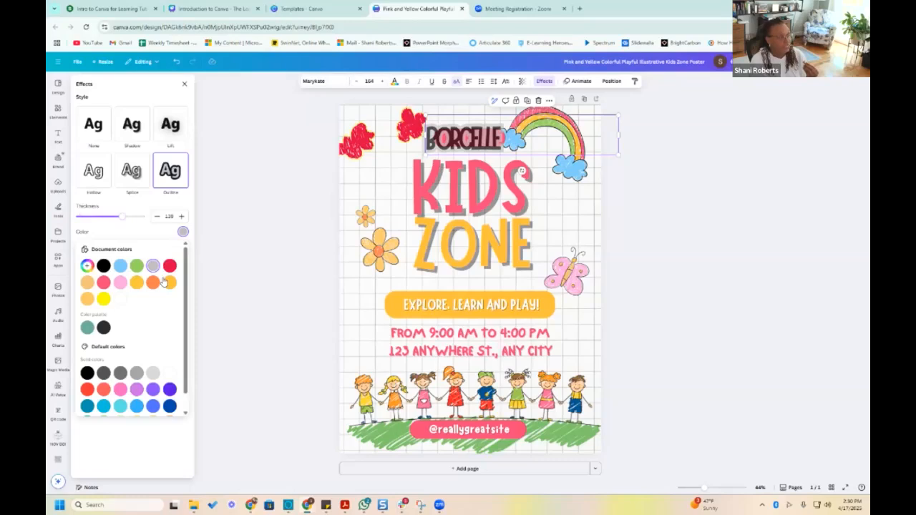
pyautogui.click(169, 266)
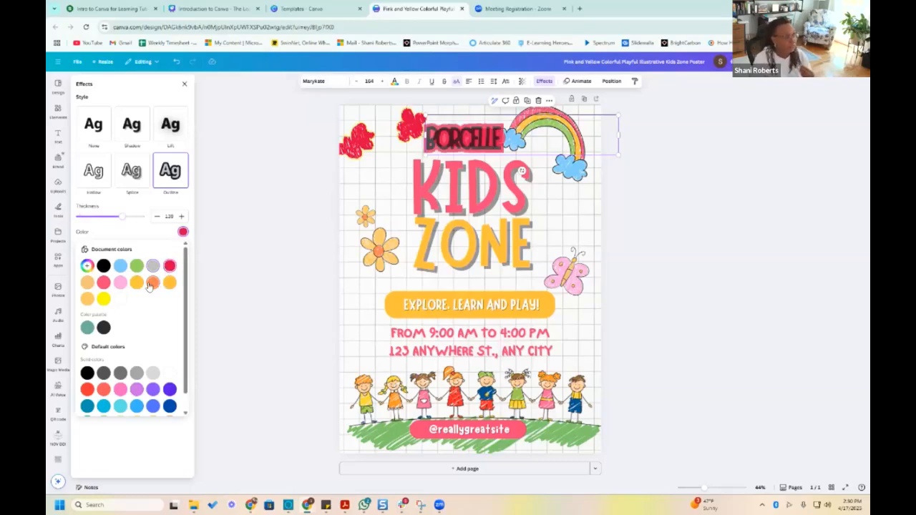
pyautogui.click(149, 285)
pyautogui.click(170, 390)
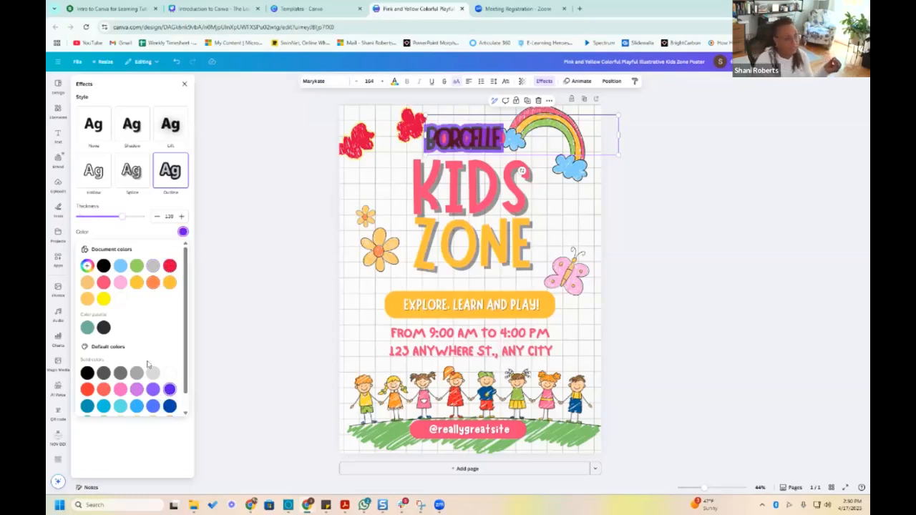
pyautogui.scroll(-1, 172, 351)
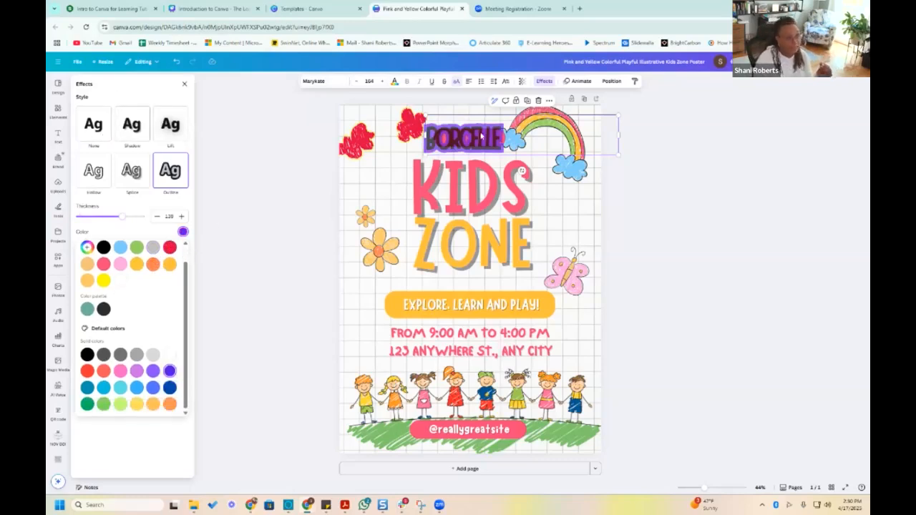
# Examine the text animation options for BORCELLE, including Typewriter and the appear-on-click setting
pyautogui.click(580, 82)
pyautogui.click(92, 211)
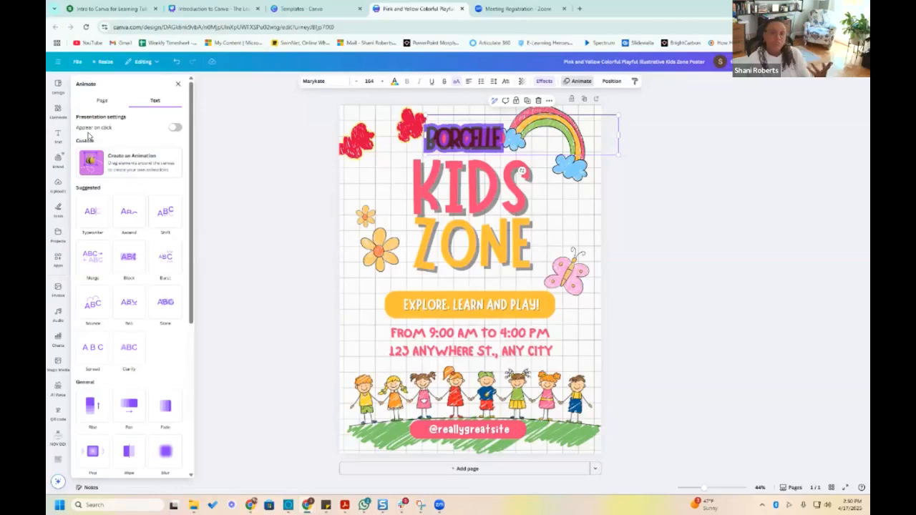
pyautogui.click(173, 128)
pyautogui.click(172, 129)
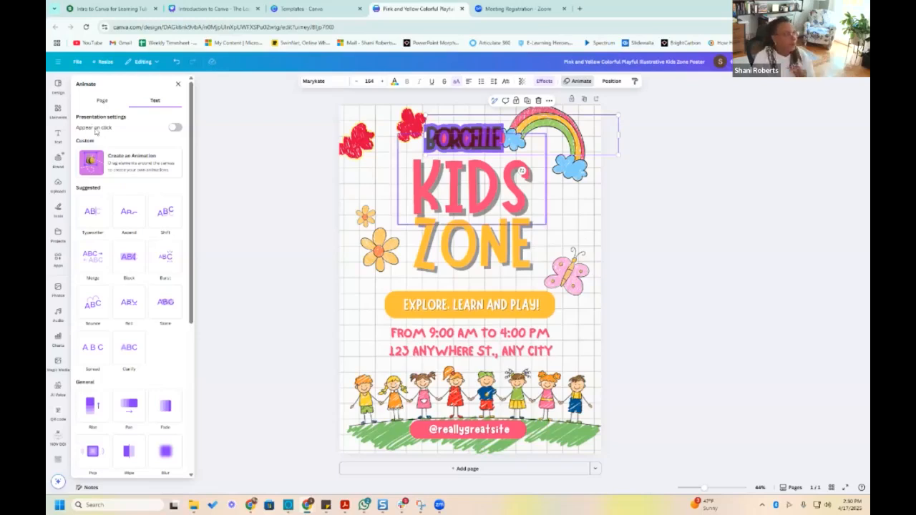
# Add the recently used yellow crown graphic to the poster and recolor its main fill black
pyautogui.click(58, 109)
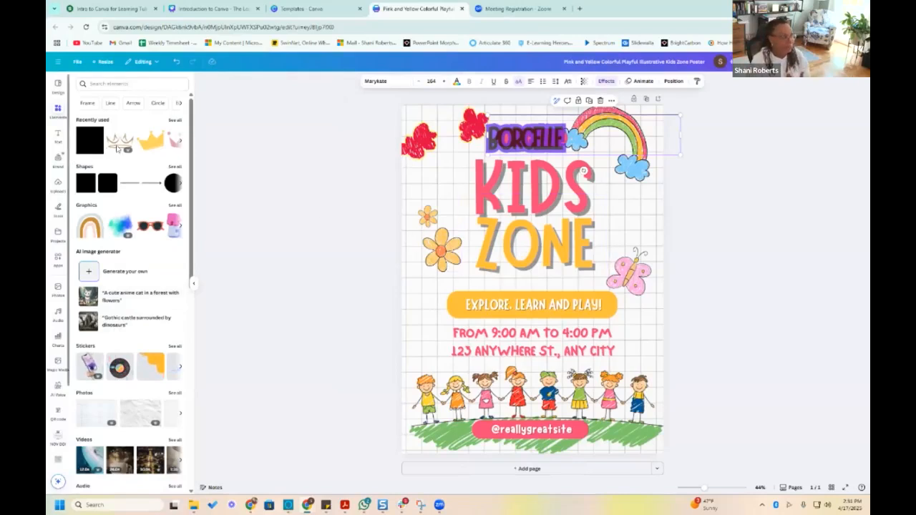
pyautogui.click(150, 143)
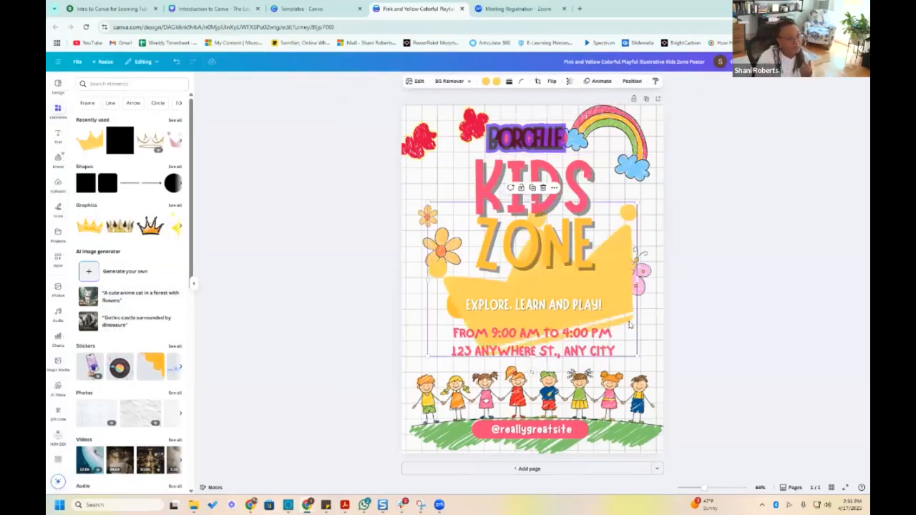
pyautogui.click(486, 81)
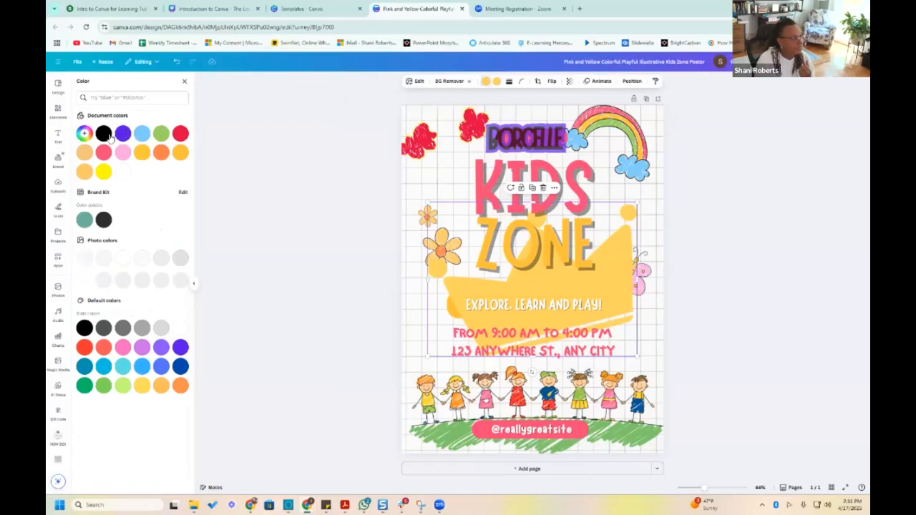
pyautogui.click(180, 133)
pyautogui.click(122, 133)
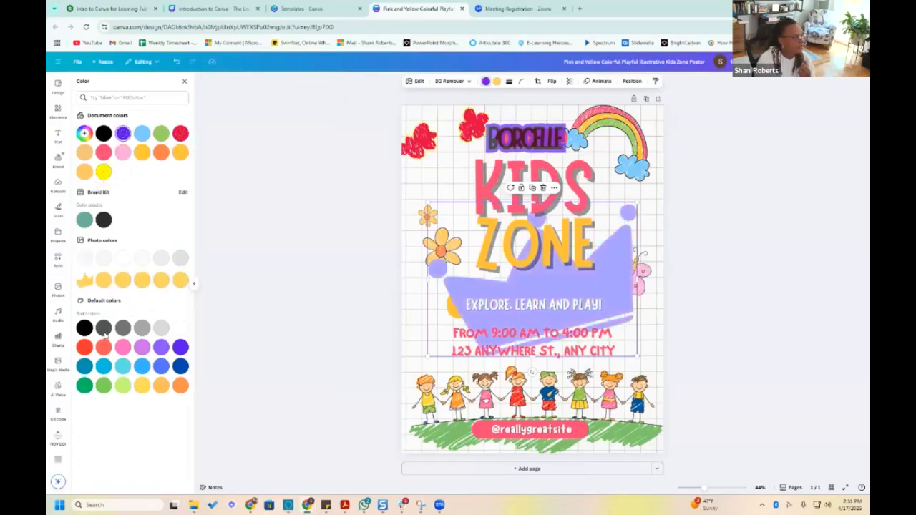
pyautogui.click(85, 327)
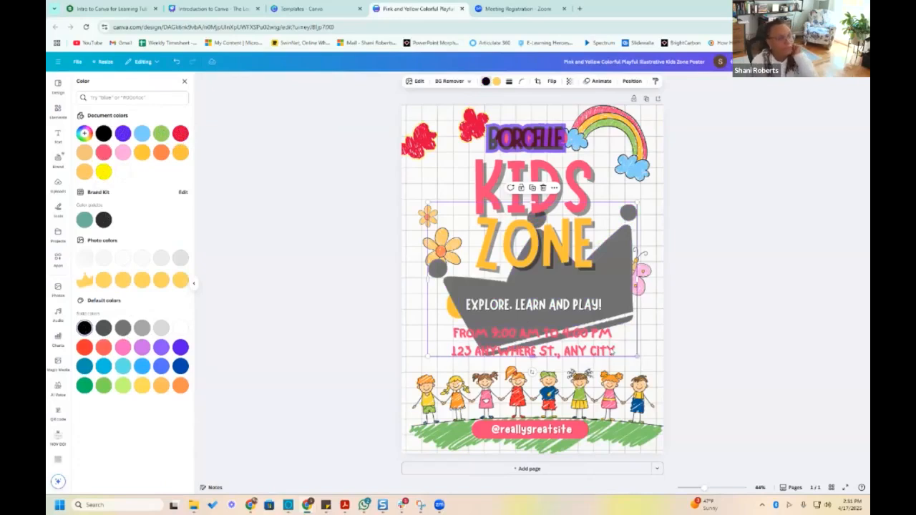
# Browse the full collection of recently used elements
pyautogui.click(58, 109)
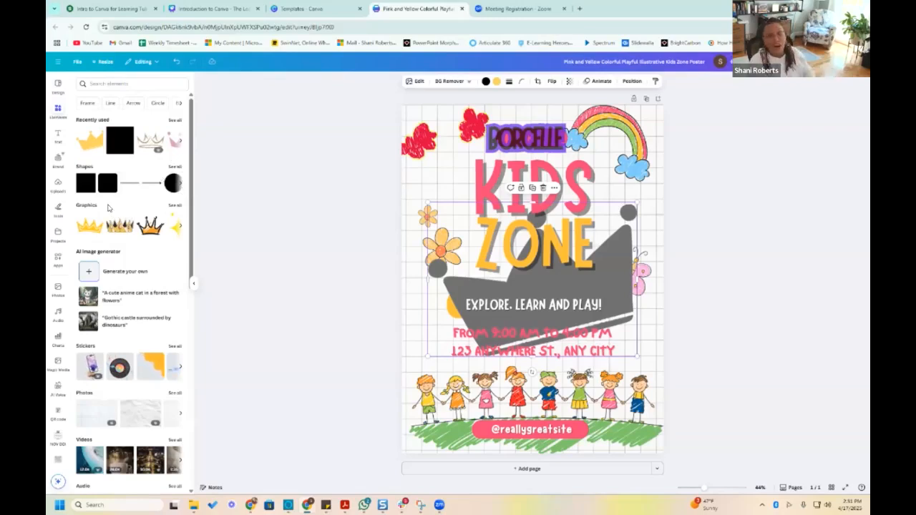
pyautogui.click(174, 120)
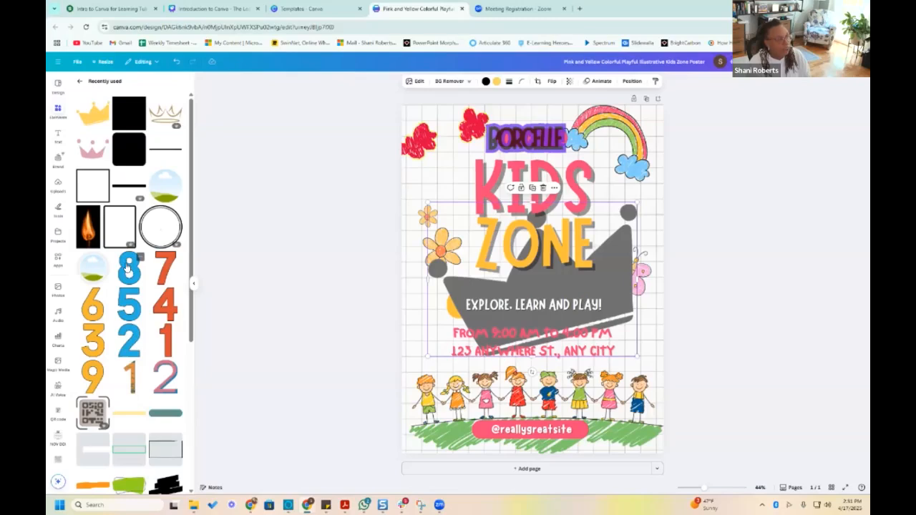
pyautogui.scroll(-5, 127, 266)
pyautogui.scroll(-5, 127, 266)
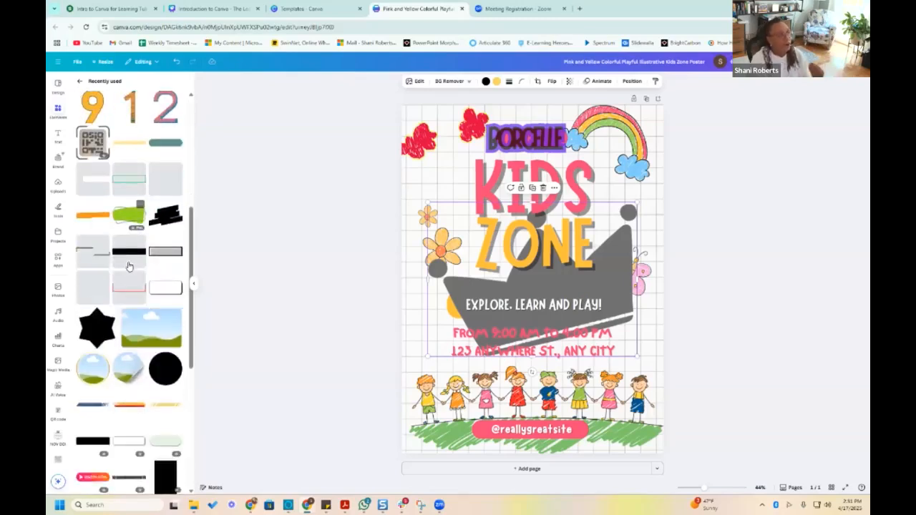
pyautogui.scroll(-5, 129, 266)
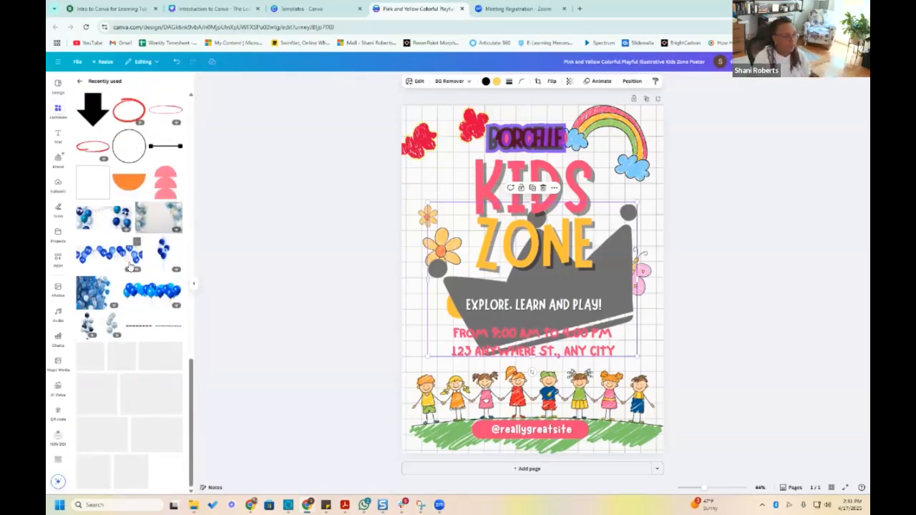
# Browse the element categories, recent searches, and sections from Recently used and Shapes down to Grids and Mockups
pyautogui.scroll(15, 132, 264)
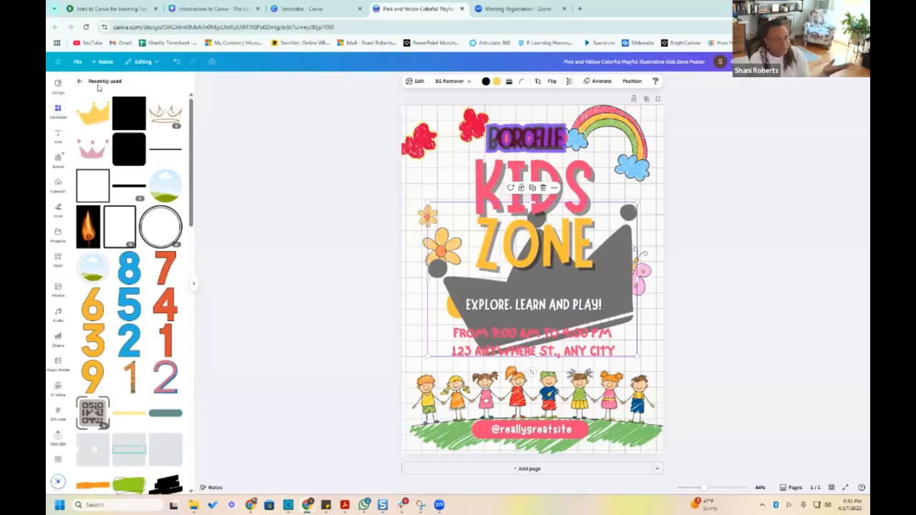
pyautogui.click(79, 79)
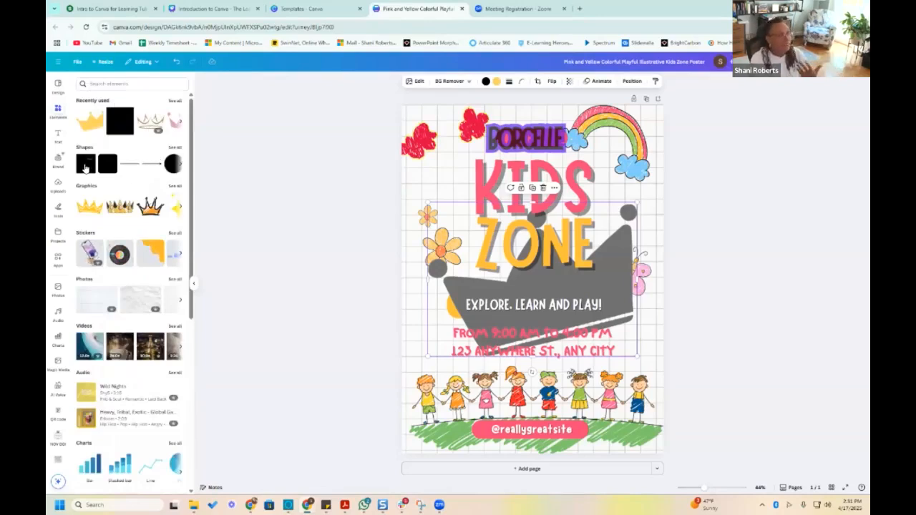
pyautogui.click(108, 80)
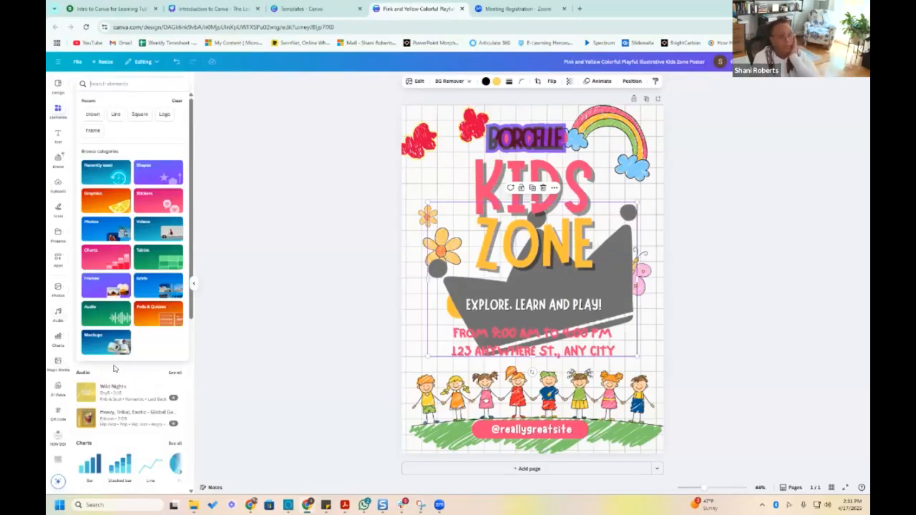
pyautogui.scroll(-1, 121, 365)
pyautogui.scroll(1, 123, 372)
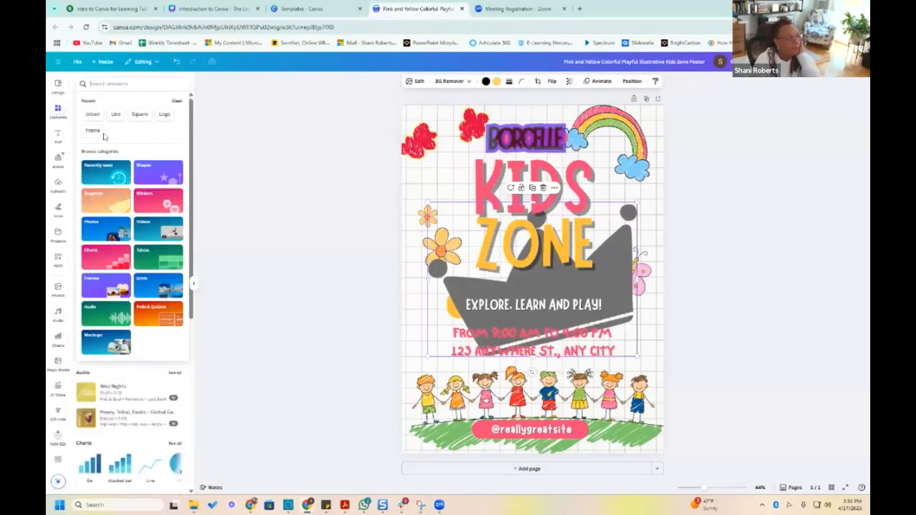
pyautogui.click(137, 373)
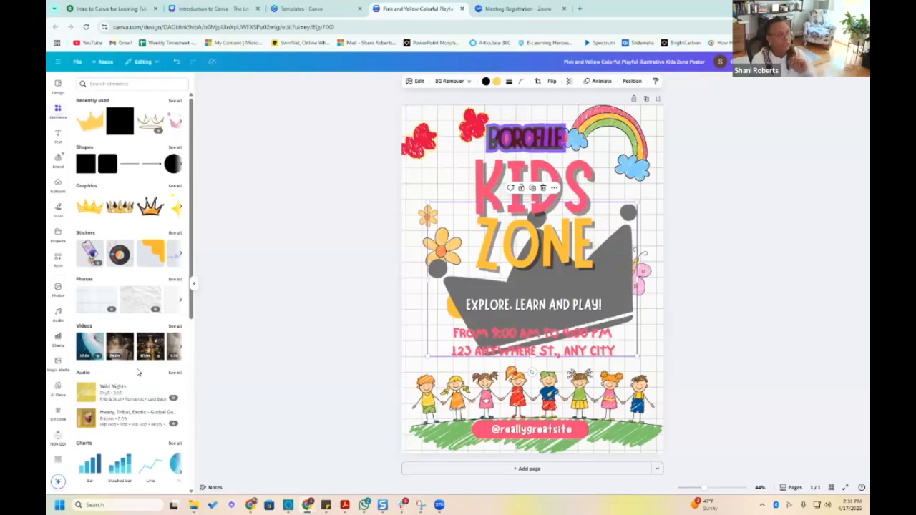
pyautogui.scroll(-5, 140, 372)
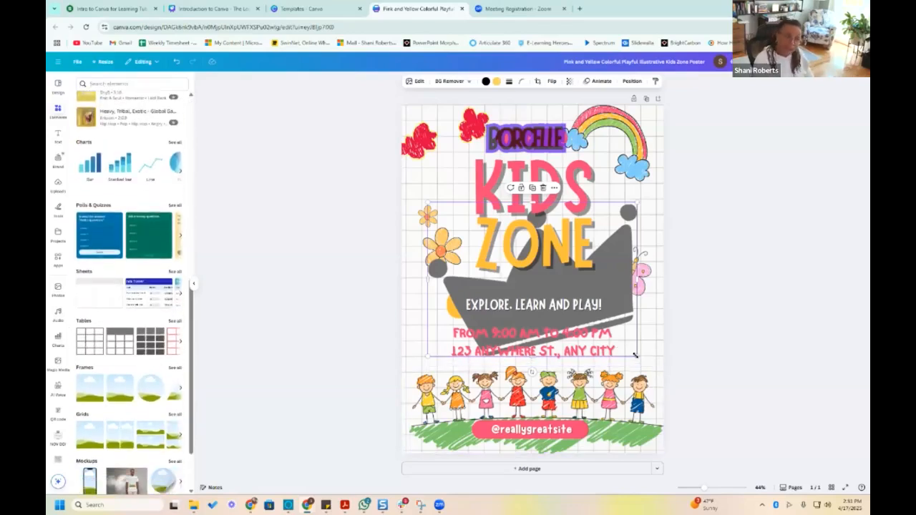
# Shrink the black crown and move it beneath the red scribbles in the poster's upper-left corner
pyautogui.moveTo(635, 355); pyautogui.dragTo(508, 270)
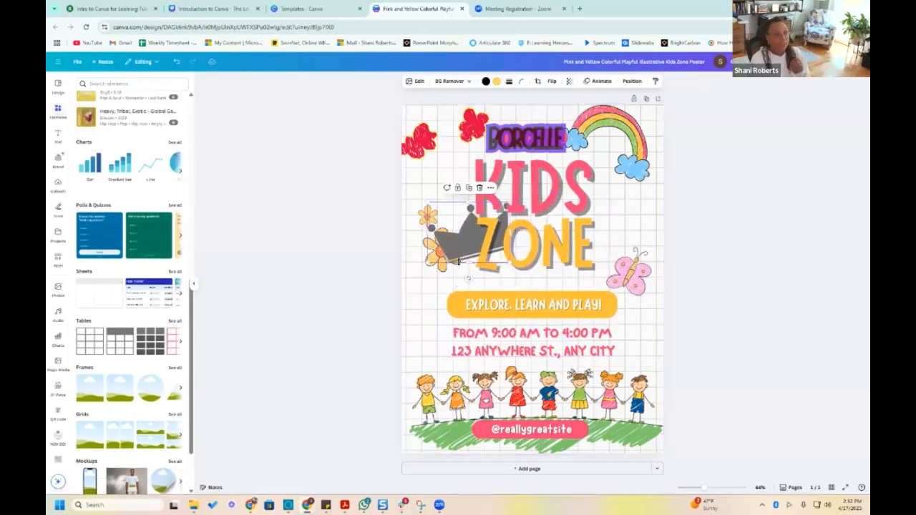
pyautogui.moveTo(442, 225); pyautogui.dragTo(414, 165)
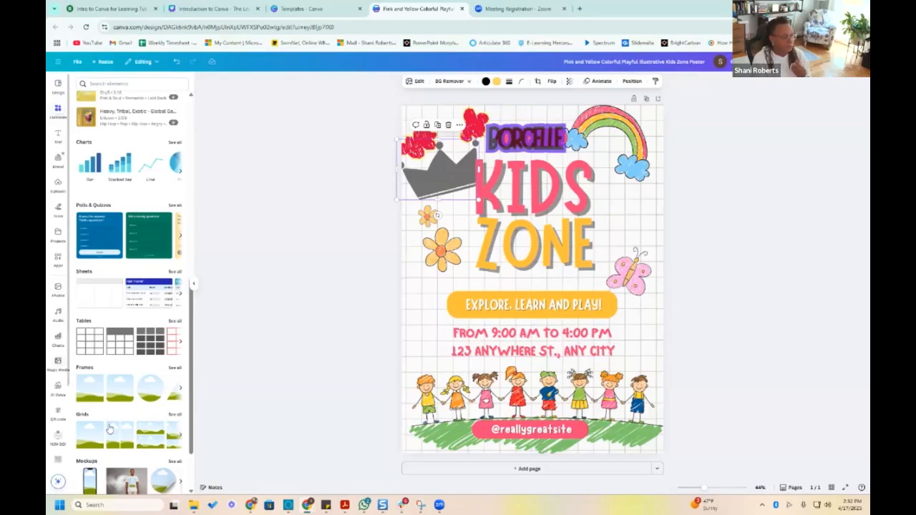
# Add the smartphone mockup to the poster and enlarge it over the title and the row of children
pyautogui.scroll(-1, 129, 415)
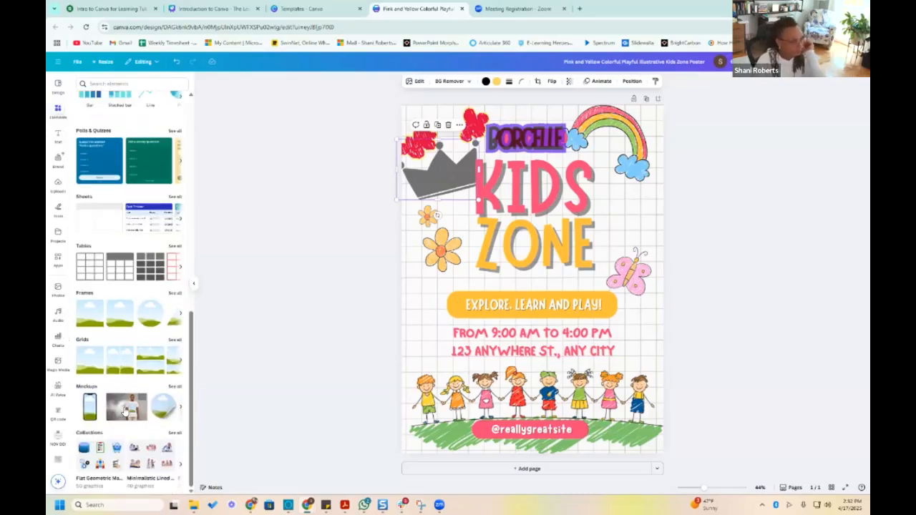
pyautogui.moveTo(91, 404); pyautogui.dragTo(572, 169)
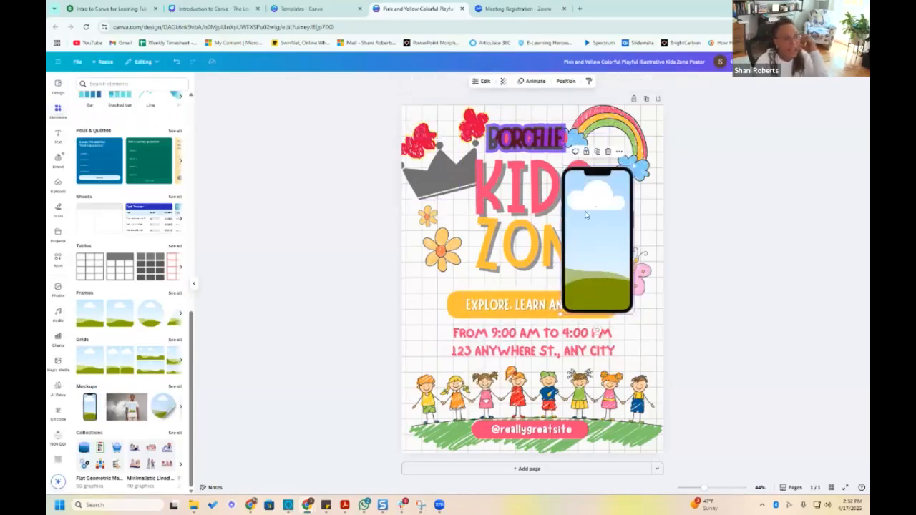
pyautogui.moveTo(501, 361); pyautogui.dragTo(503, 426)
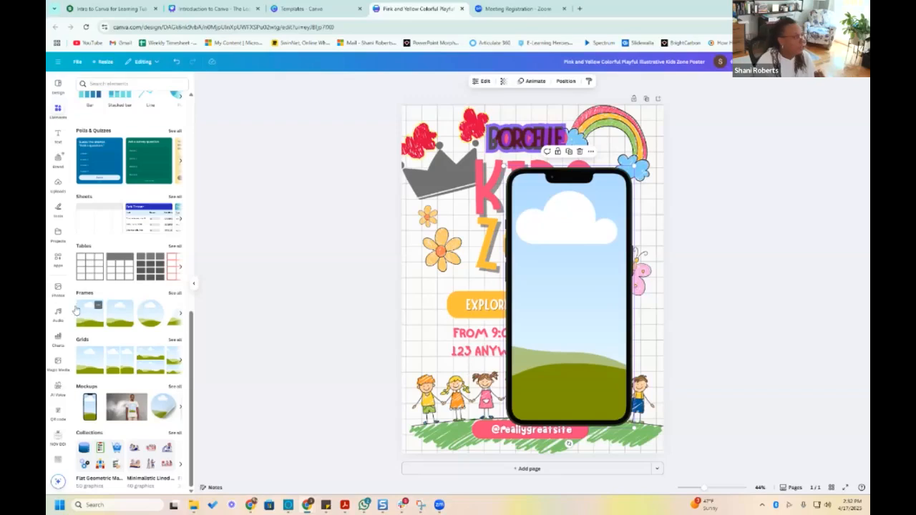
# Fill the phone mockup with a trending photo of hands on blue, and replace it with the photo of two people and a laptop
pyautogui.click(57, 292)
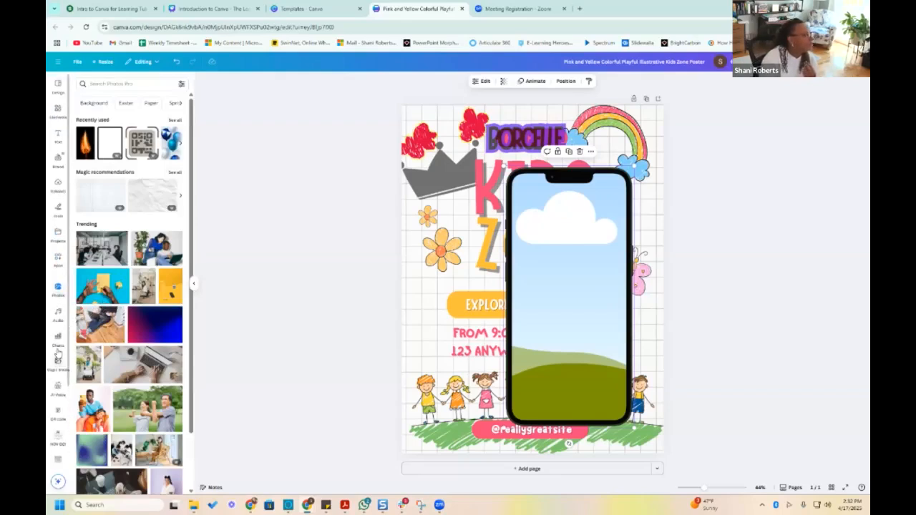
pyautogui.scroll(-1, 59, 347)
pyautogui.scroll(-2, 58, 347)
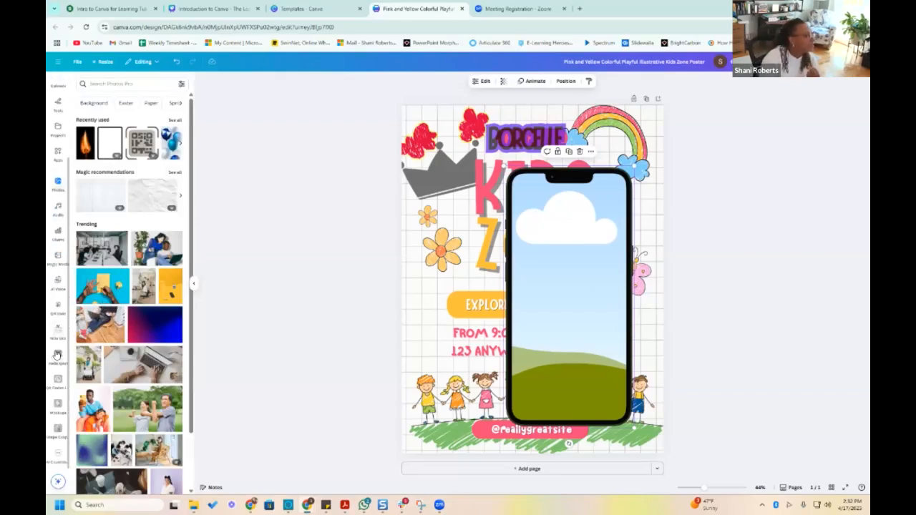
pyautogui.moveTo(104, 292); pyautogui.dragTo(530, 266)
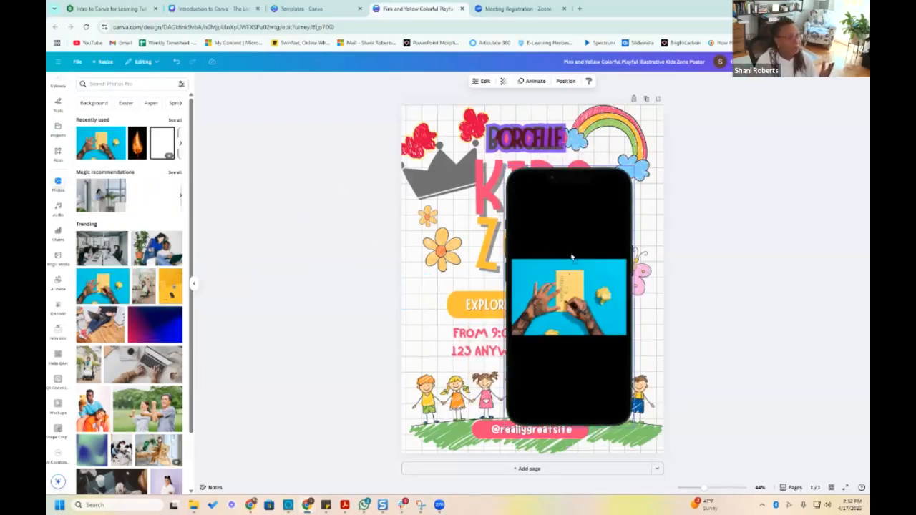
pyautogui.moveTo(575, 315); pyautogui.dragTo(572, 316)
pyautogui.moveTo(159, 249); pyautogui.dragTo(545, 256)
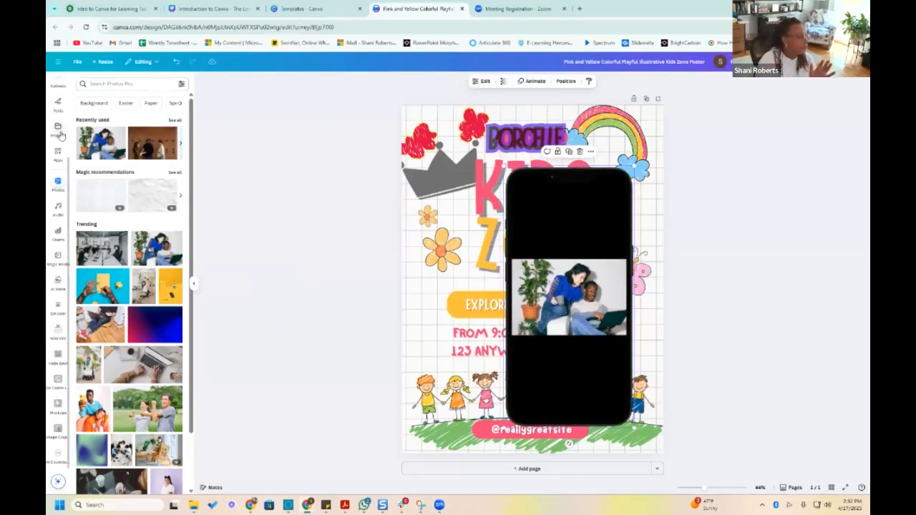
# Add a single-cell grid from the Grids elements so that it covers the whole poster background
pyautogui.click(428, 290)
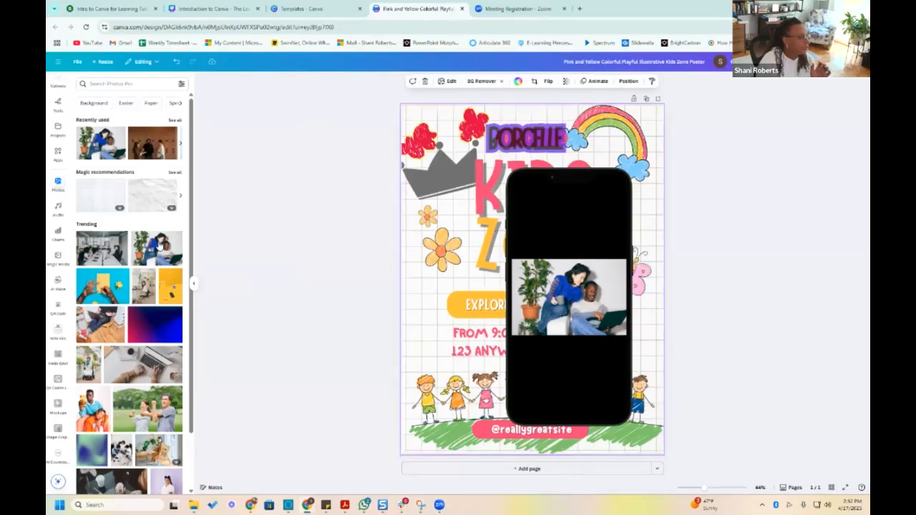
pyautogui.scroll(3, 57, 150)
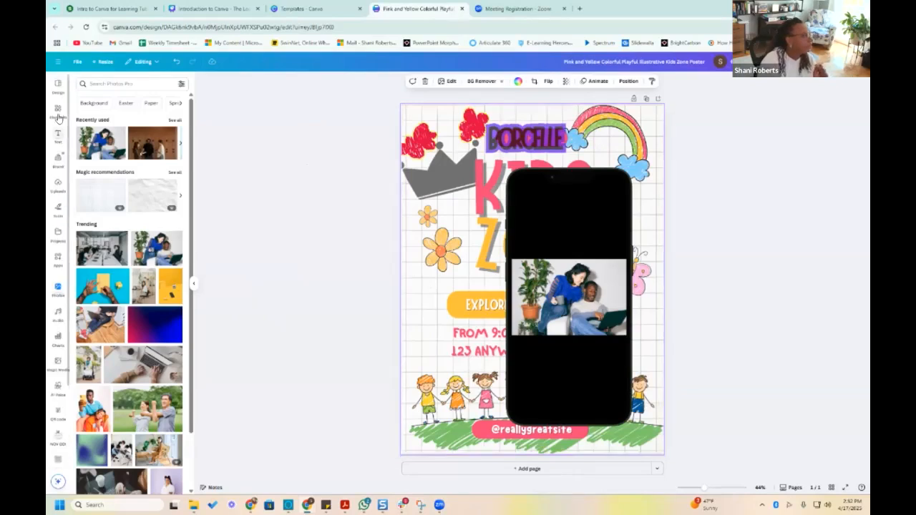
pyautogui.moveTo(89, 361); pyautogui.dragTo(487, 281)
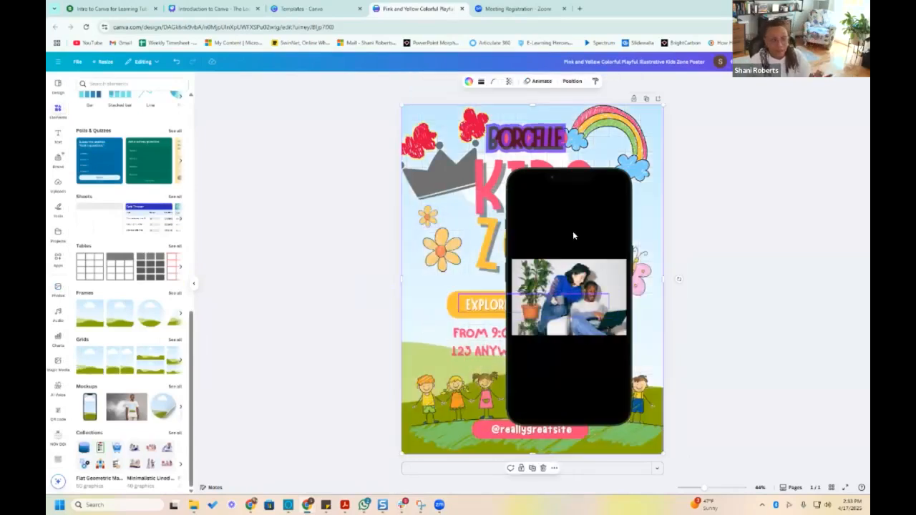
# Place the T-shirt mockup of the standing man over the KIDS ZONE title and shrink the phone mockup
pyautogui.moveTo(131, 410); pyautogui.dragTo(465, 231)
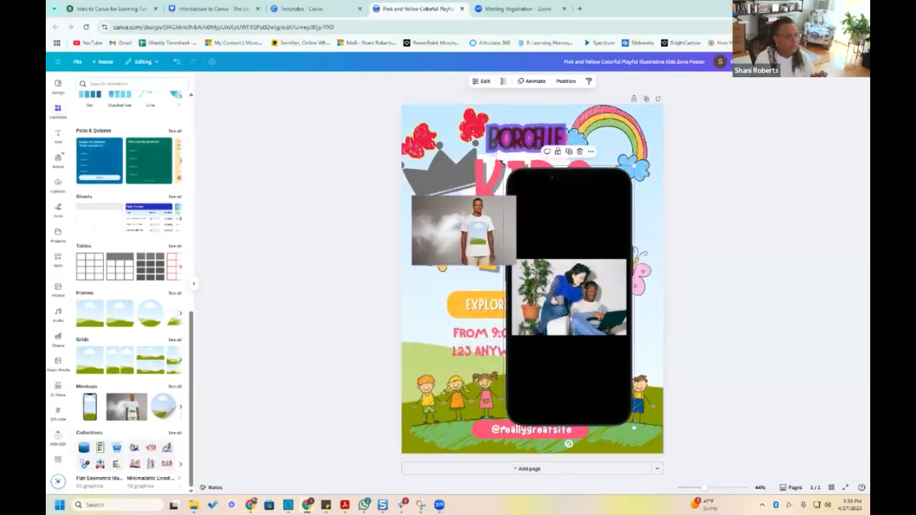
pyautogui.moveTo(504, 168); pyautogui.dragTo(561, 278)
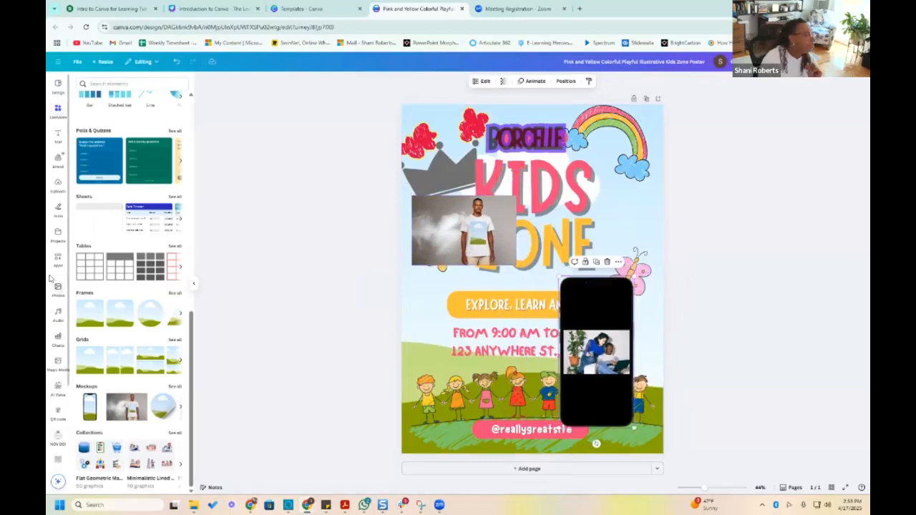
# Put the uploaded portrait of the smiling woman on the T-shirt mockup and enlarge the mockup across the poster
pyautogui.click(58, 184)
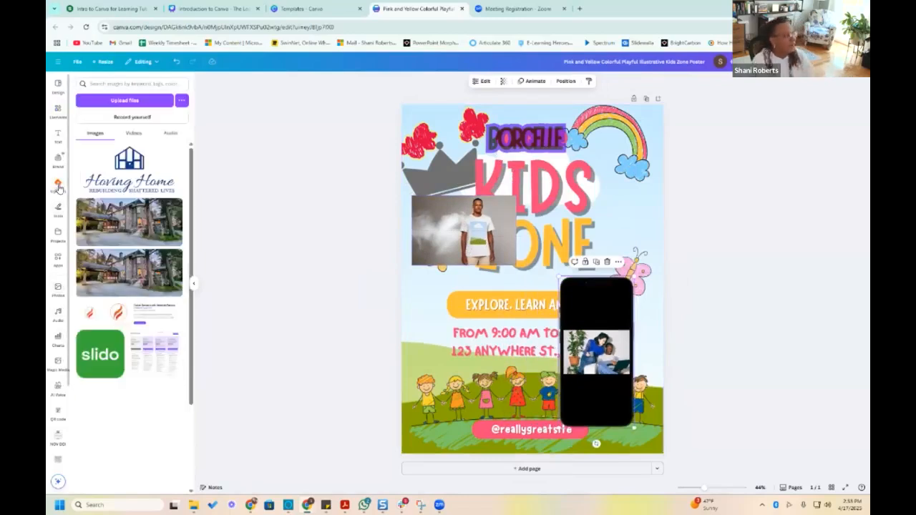
pyautogui.scroll(-10, 153, 336)
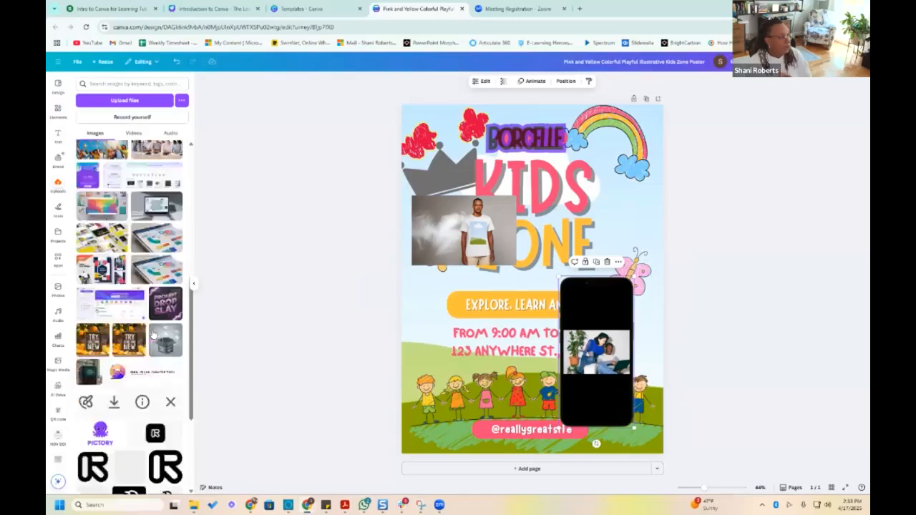
pyautogui.scroll(10, 153, 335)
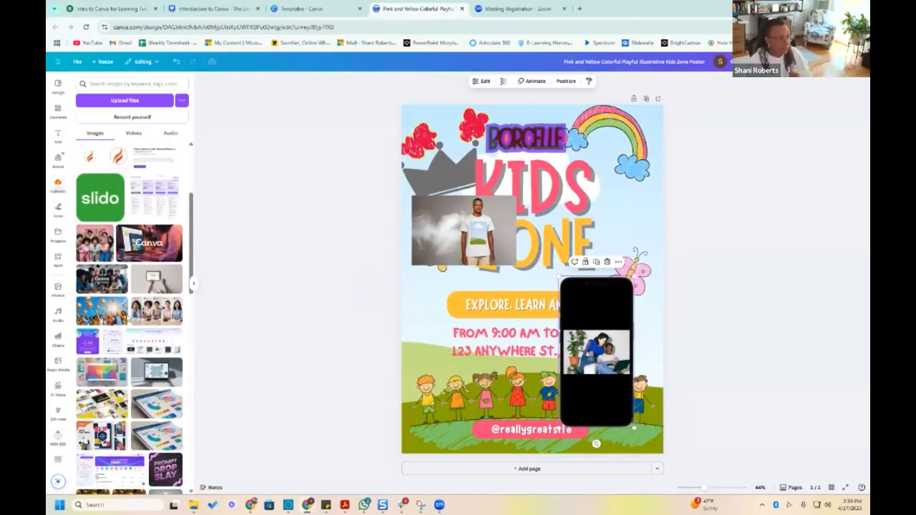
pyautogui.scroll(-3, 126, 316)
pyautogui.scroll(-10, 126, 317)
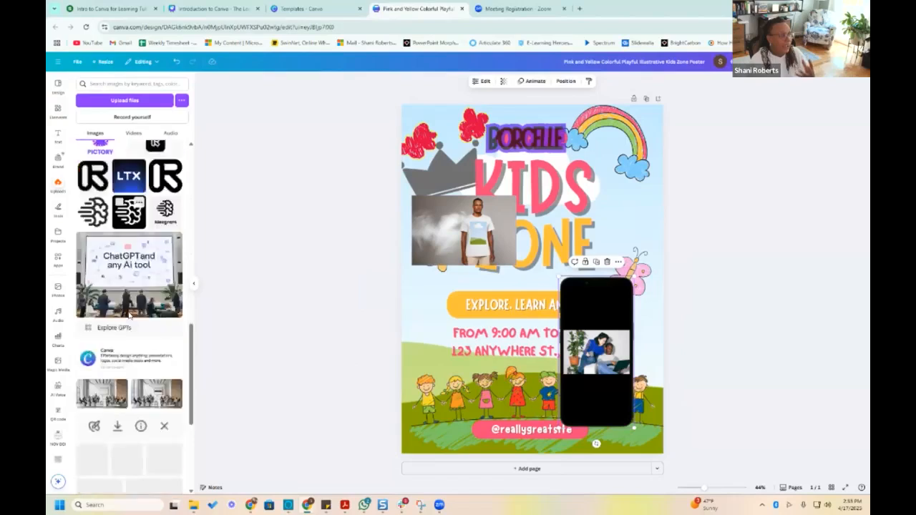
pyautogui.scroll(-2, 135, 346)
pyautogui.moveTo(98, 248); pyautogui.dragTo(478, 242)
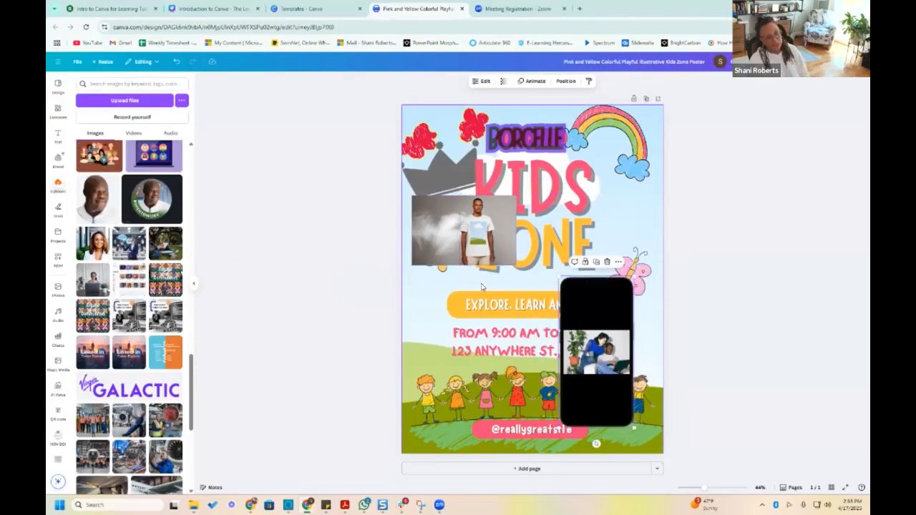
pyautogui.click(509, 259)
pyautogui.moveTo(515, 264); pyautogui.dragTo(654, 357)
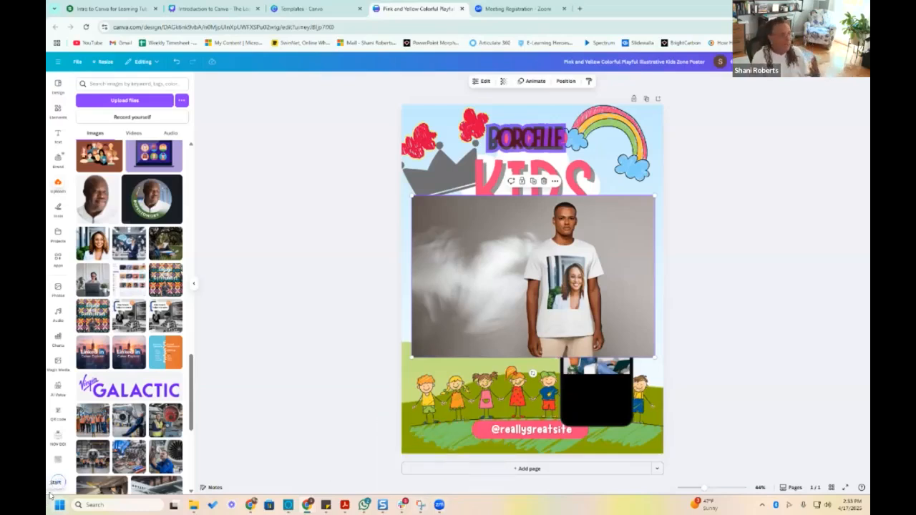
# Move the phone mockup up beside the rainbow, overlapping the BORCELLE and KIDS text
pyautogui.click(58, 109)
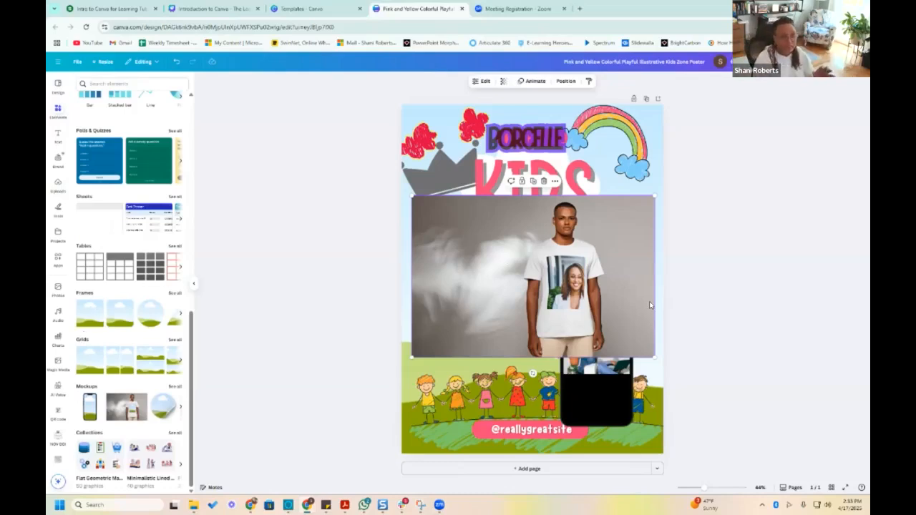
pyautogui.click(597, 370)
pyautogui.moveTo(615, 344); pyautogui.dragTo(597, 187)
# View the phone mockup's layer options and try to shift the photo slightly upward inside it
pyautogui.rightClick(570, 185)
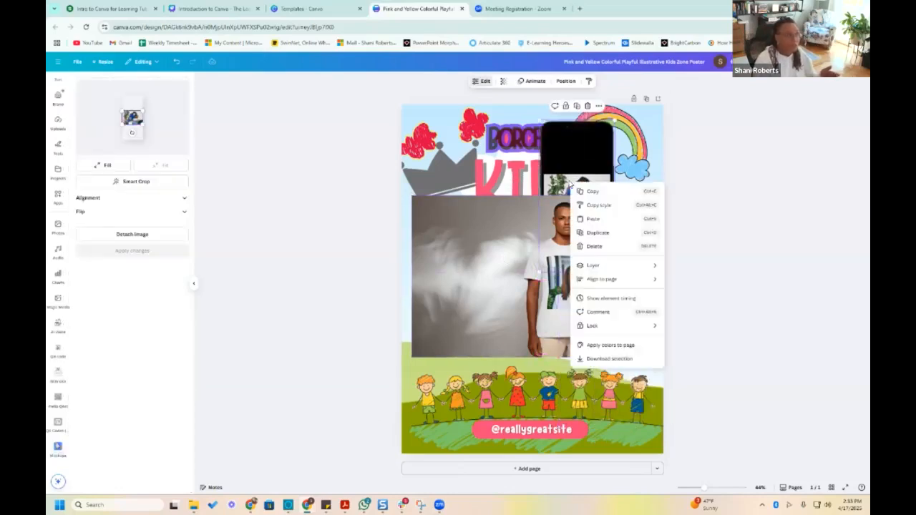
pyautogui.moveTo(606, 268)
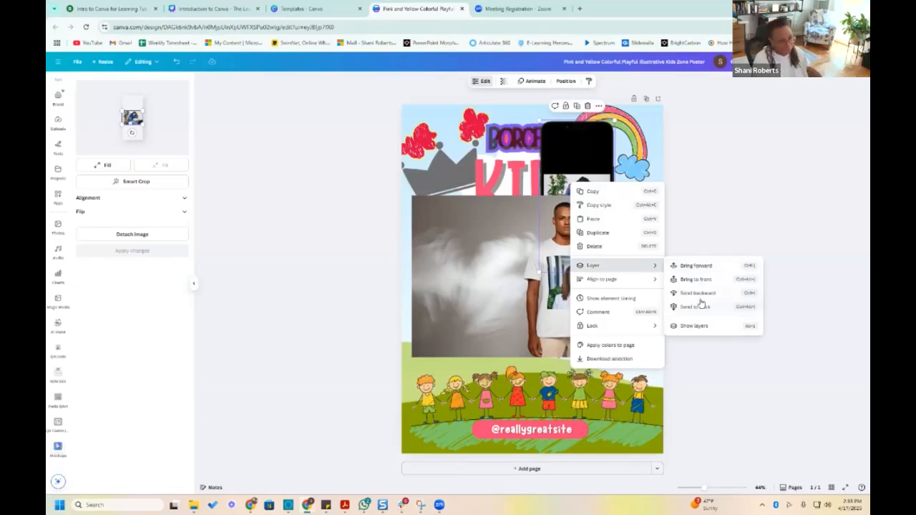
pyautogui.click(577, 180)
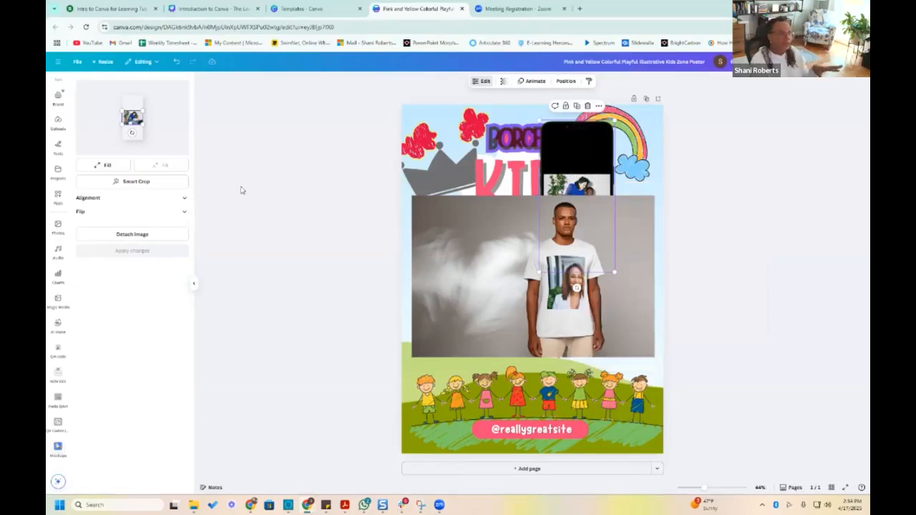
pyautogui.moveTo(131, 118); pyautogui.dragTo(130, 108)
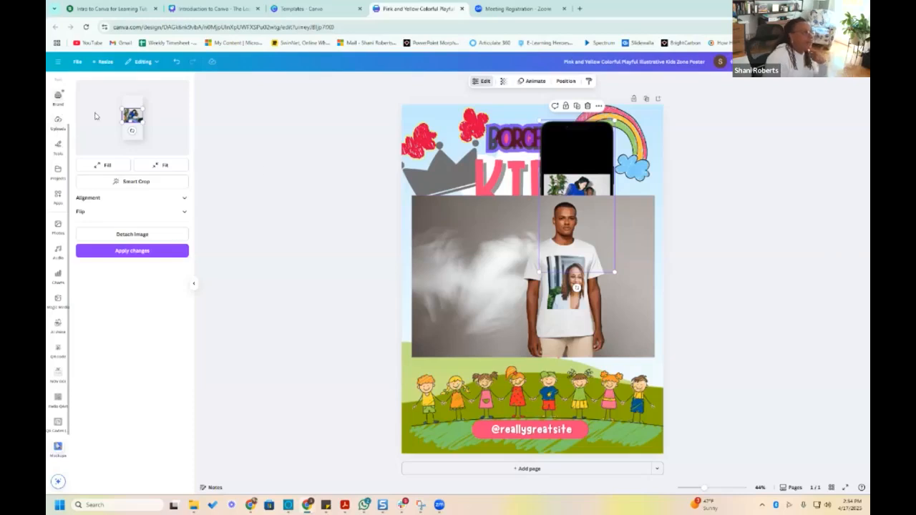
pyautogui.click(483, 421)
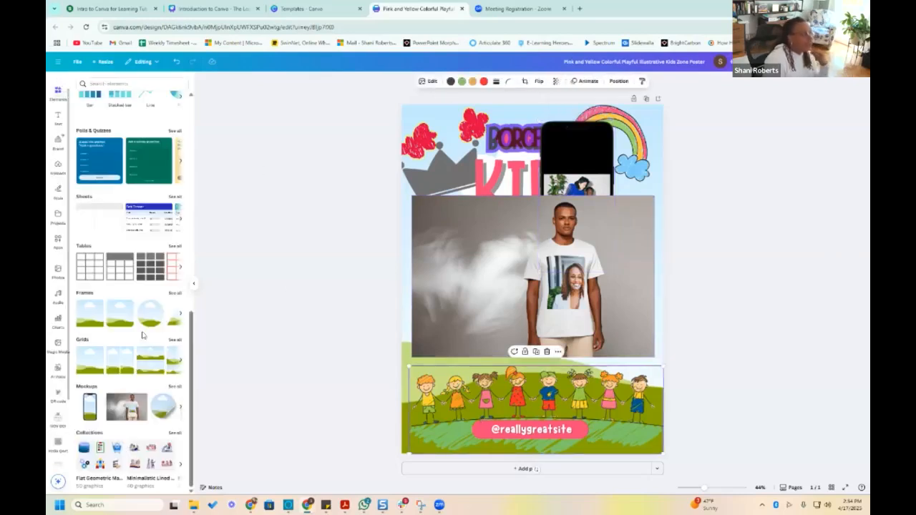
# From the full Mockups collection, add the pink-background T-shirt mockup and the white mug mockup to the poster
pyautogui.click(174, 388)
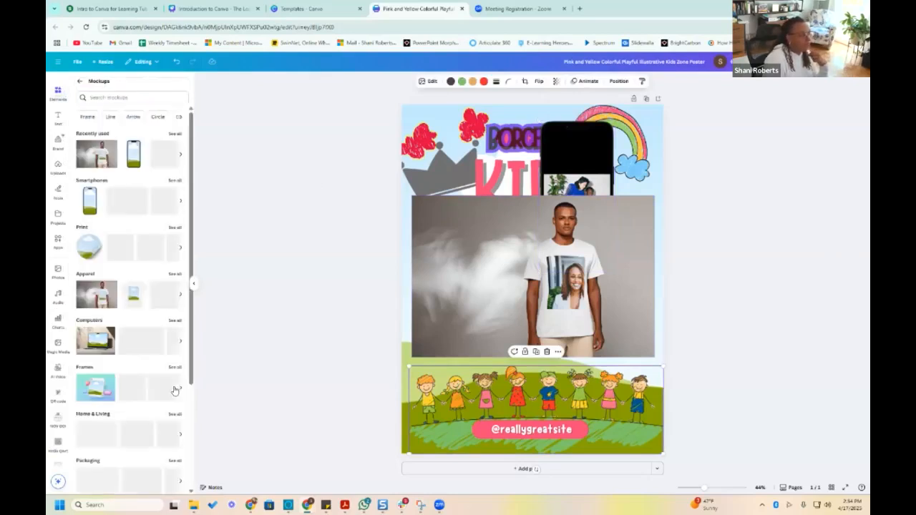
pyautogui.scroll(-1, 165, 322)
pyautogui.click(160, 257)
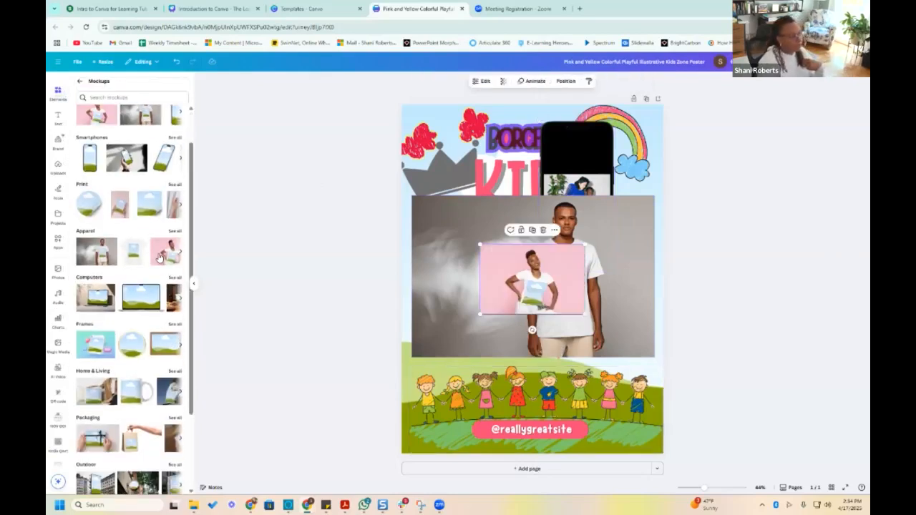
pyautogui.click(123, 396)
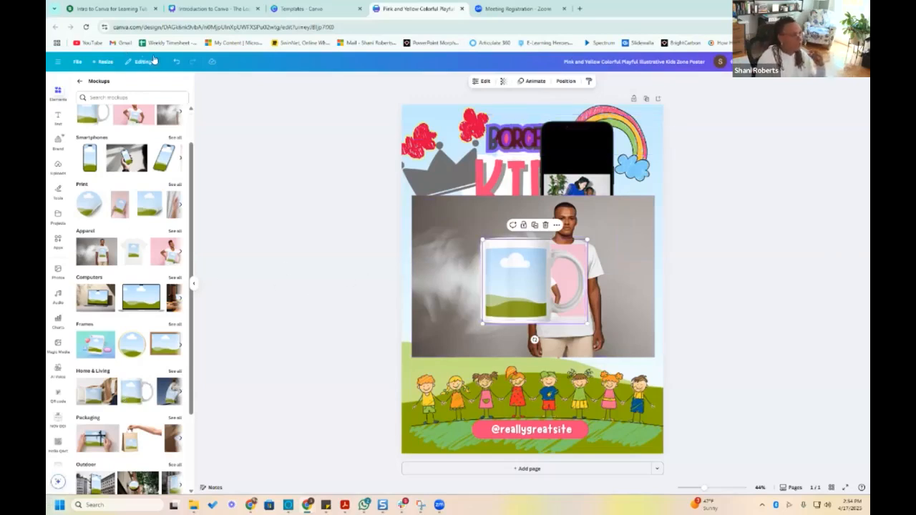
# Undo the mug, T-shirt and phone mockup additions and the sky-and-hill background, back to the poster on its white grid background
pyautogui.click(173, 63)
pyautogui.click(173, 63)
pyautogui.click(174, 63)
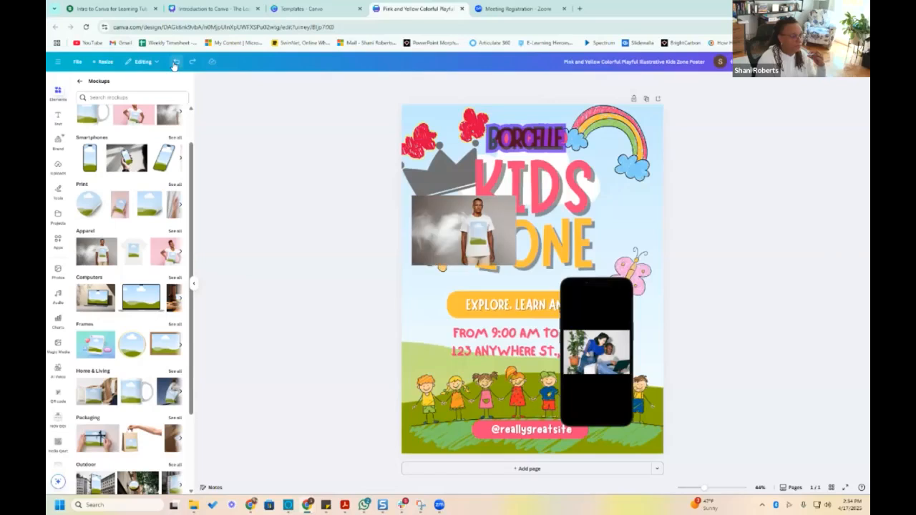
pyautogui.click(173, 63)
pyautogui.click(173, 63)
pyautogui.click(173, 63)
pyautogui.click(173, 63)
pyautogui.click(173, 63)
pyautogui.click(173, 63)
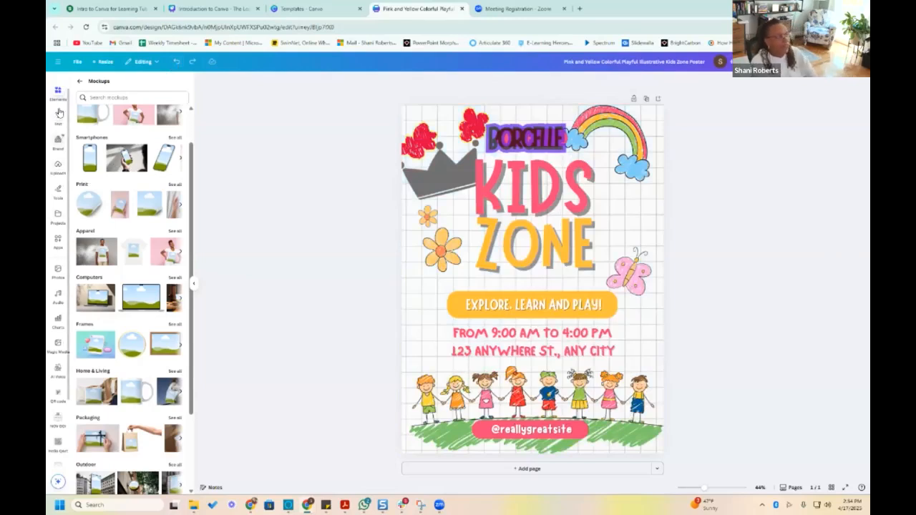
# Leave the mockups collection and return to the main elements library
pyautogui.scroll(2, 152, 281)
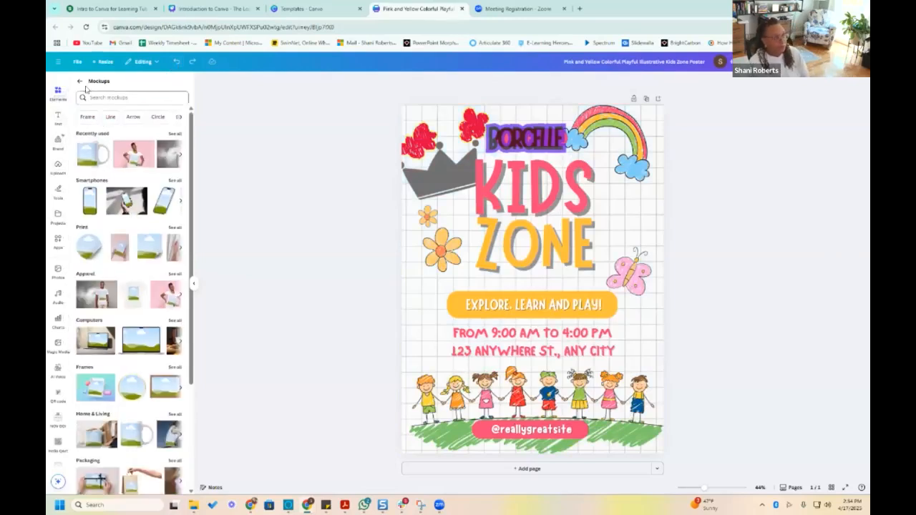
pyautogui.click(58, 93)
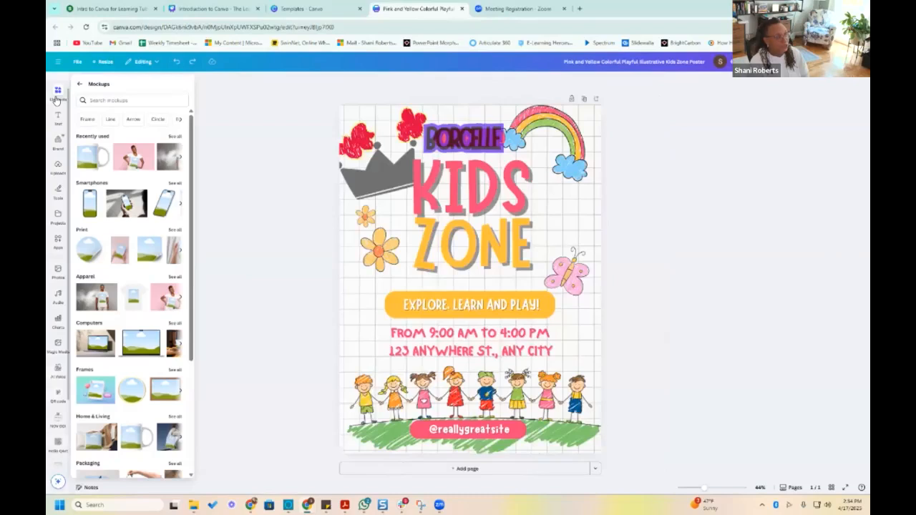
pyautogui.click(56, 94)
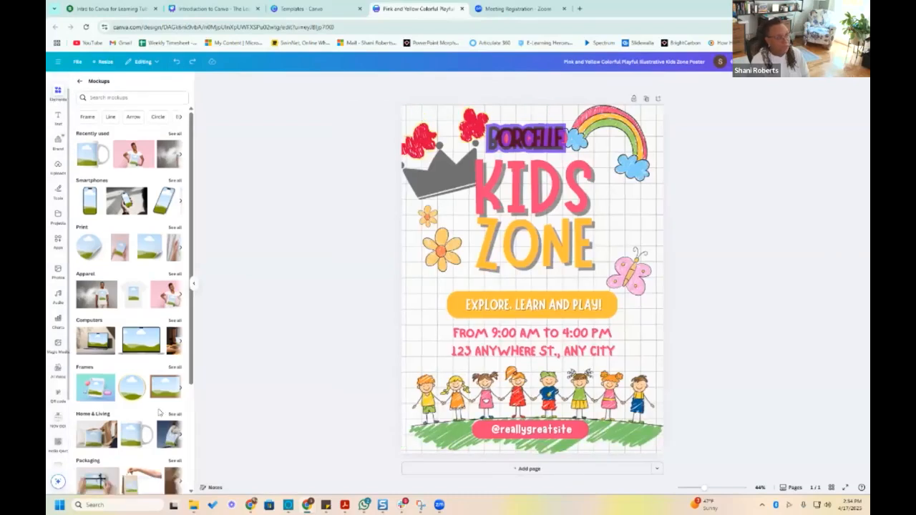
pyautogui.click(81, 80)
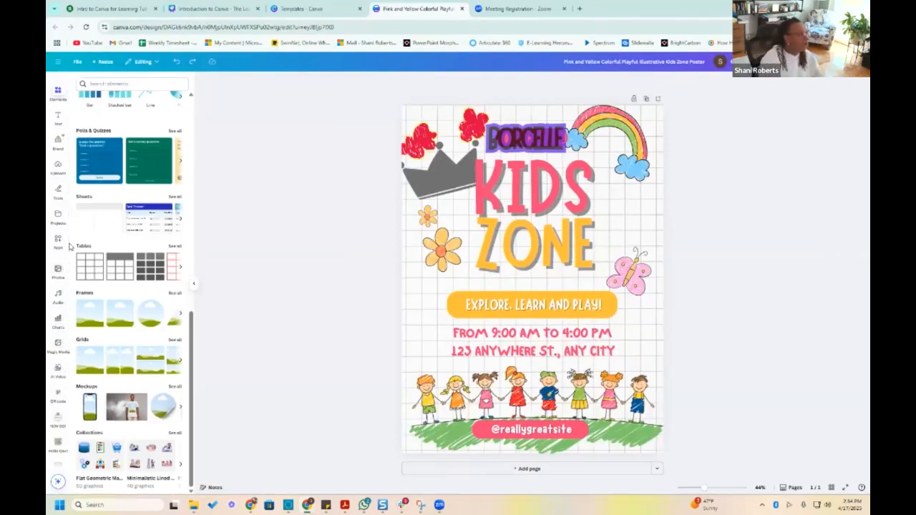
pyautogui.scroll(1, 60, 247)
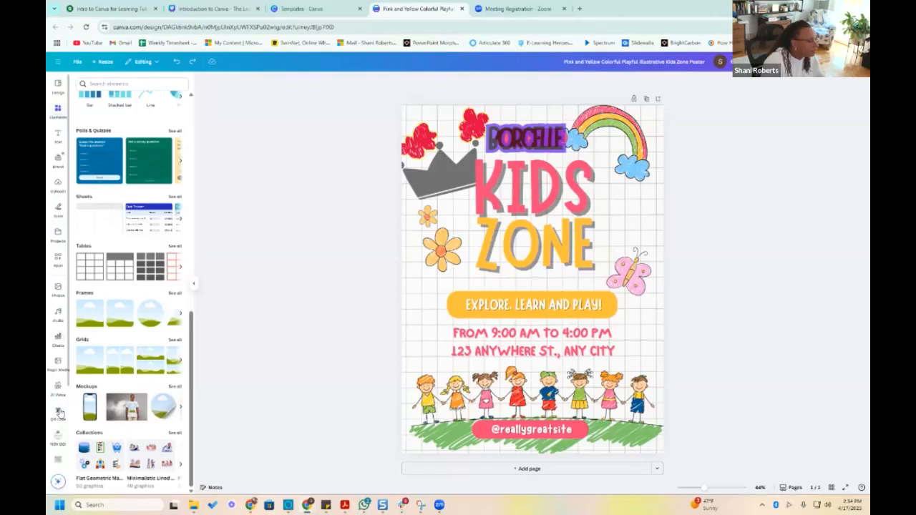
pyautogui.click(59, 413)
pyautogui.click(116, 130)
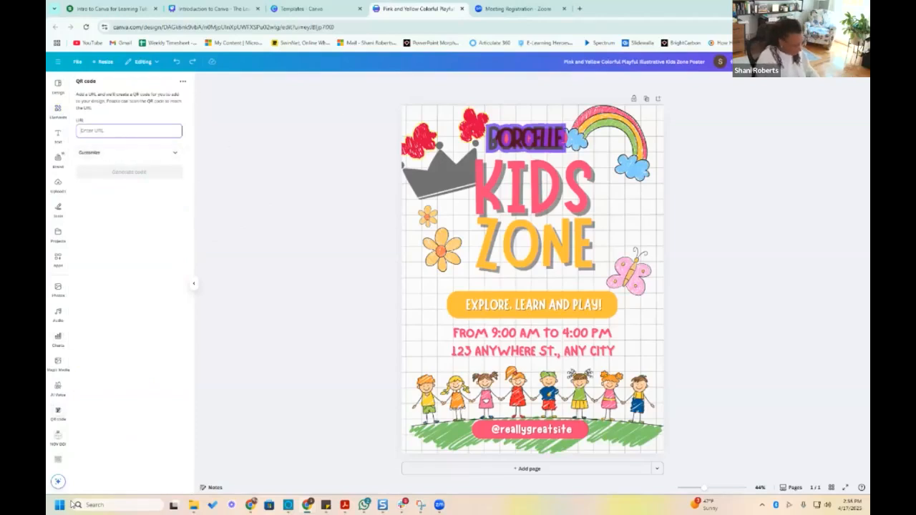
pyautogui.write('shani.com')
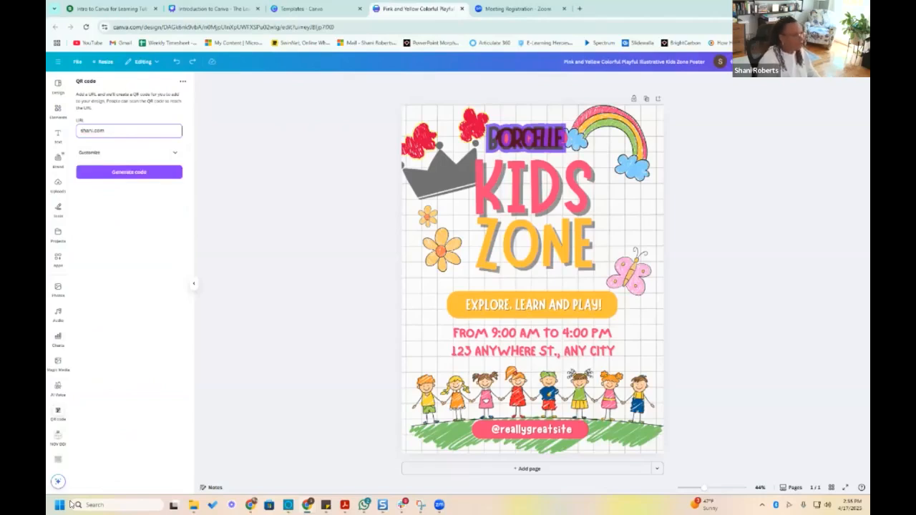
pyautogui.doubleClick(91, 129)
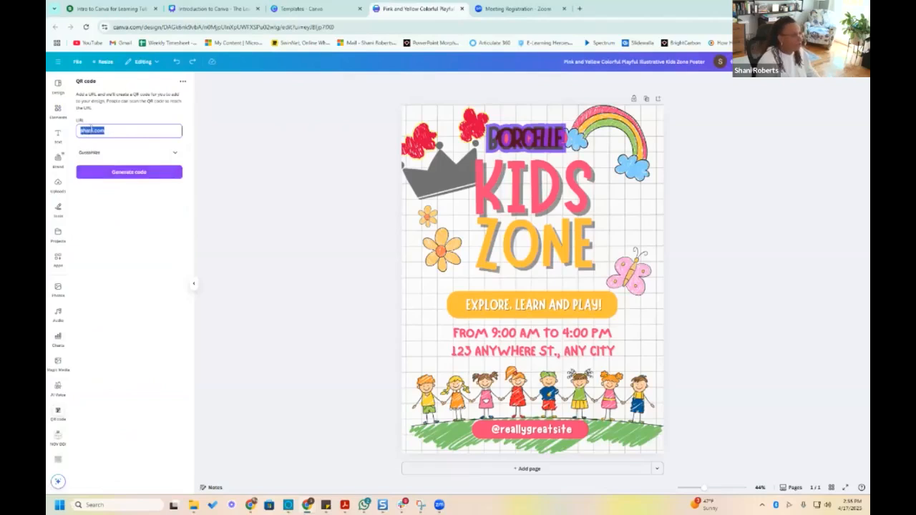
pyautogui.write('www.canva')
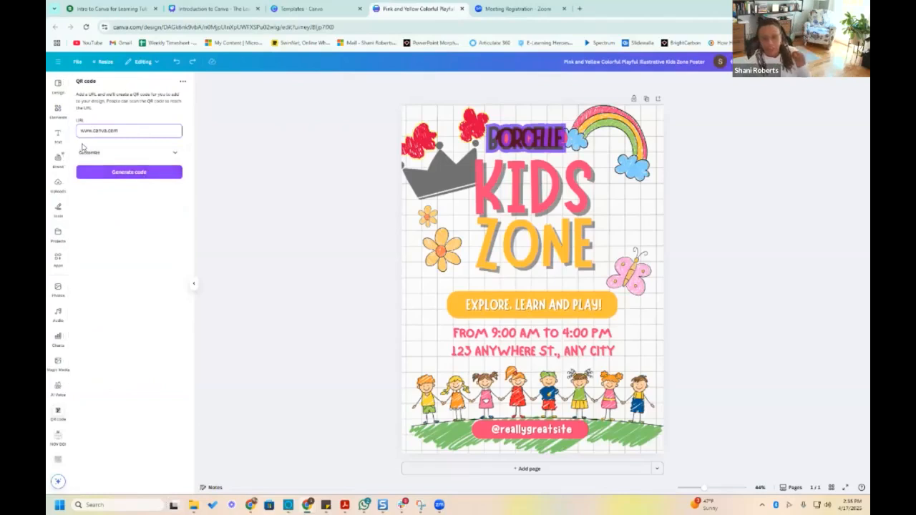
# Customize the QR code with a red background color and the near-white foreground color #F7F1F1
pyautogui.click(178, 155)
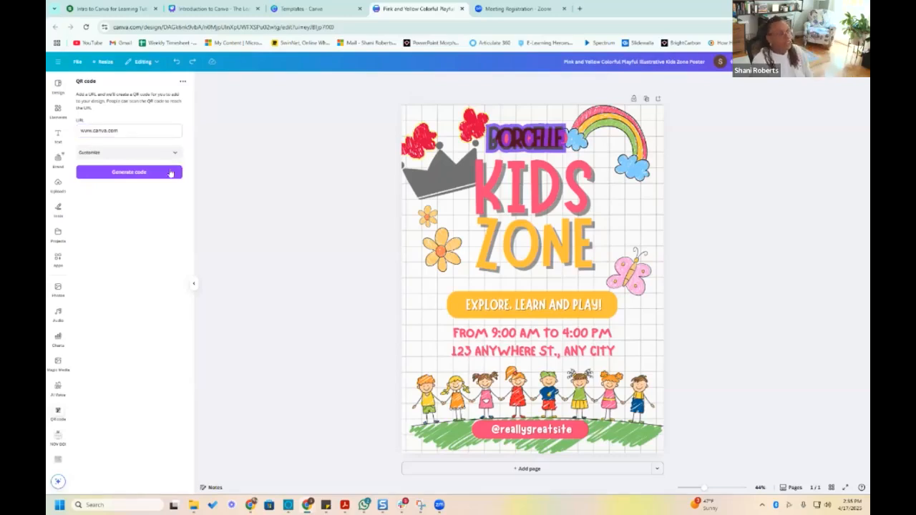
pyautogui.click(268, 188)
pyautogui.click(132, 184)
pyautogui.click(175, 188)
pyautogui.click(175, 203)
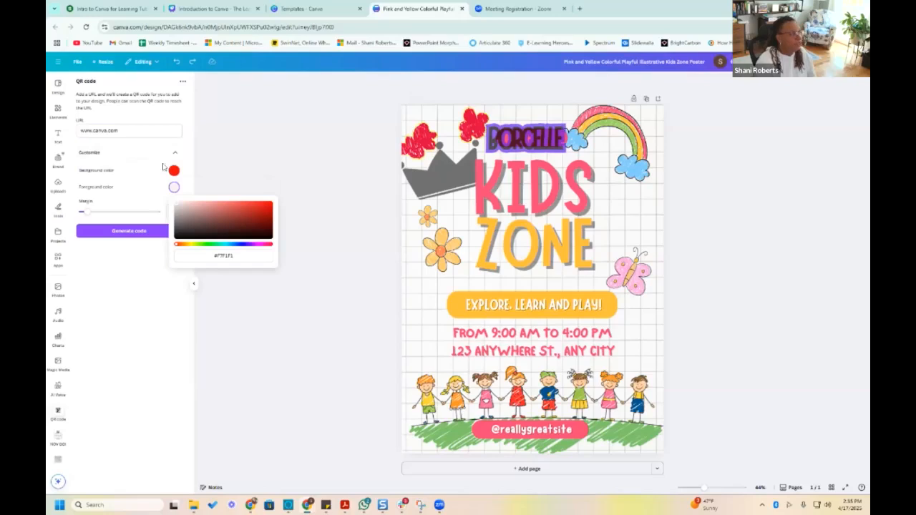
# Set the QR code's margin to 1 and generate the code on the poster
pyautogui.click(129, 217)
pyautogui.moveTo(86, 213); pyautogui.dragTo(121, 213)
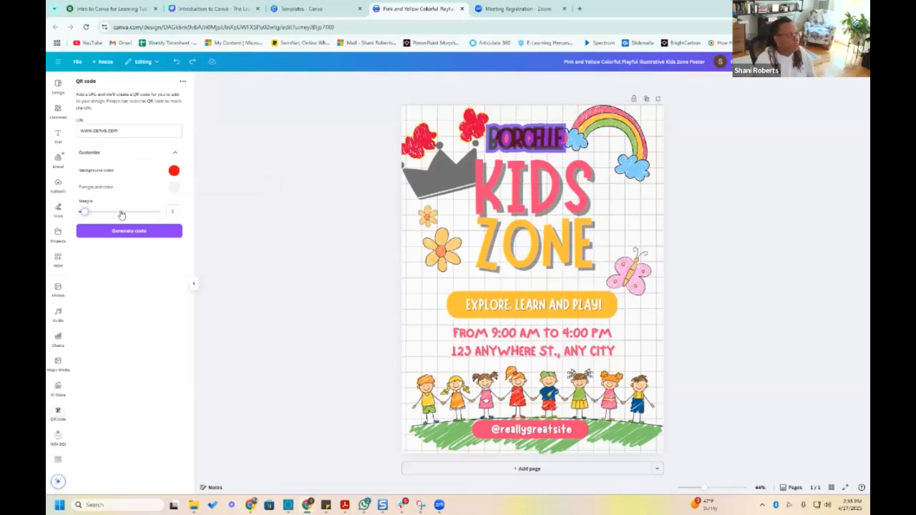
pyautogui.click(84, 212)
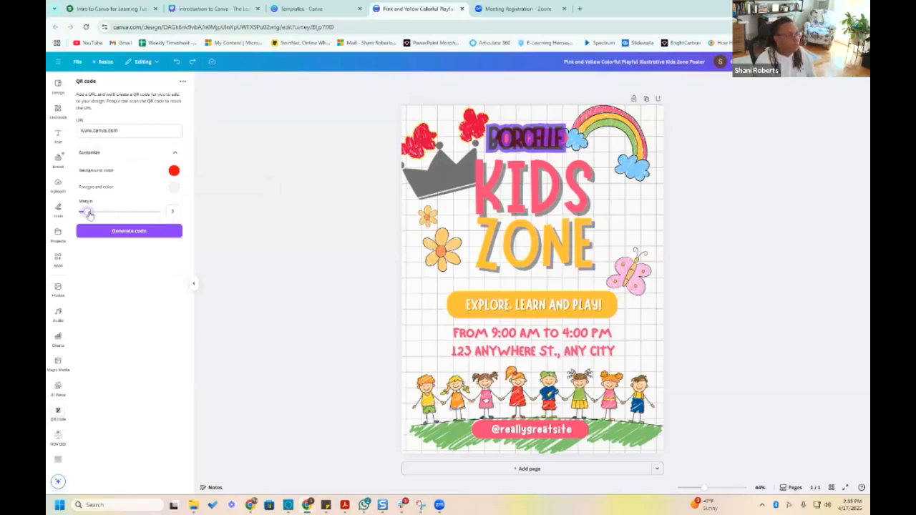
pyautogui.click(128, 232)
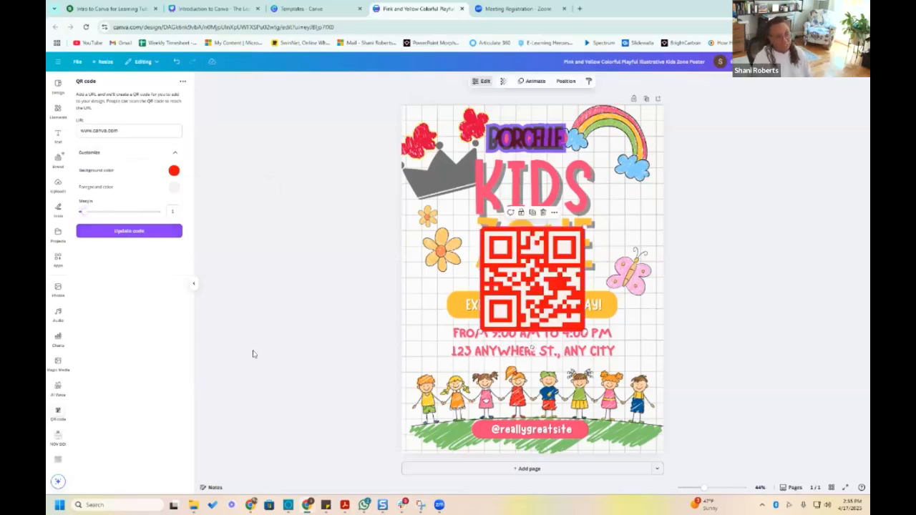
pyautogui.moveTo(278, 505)
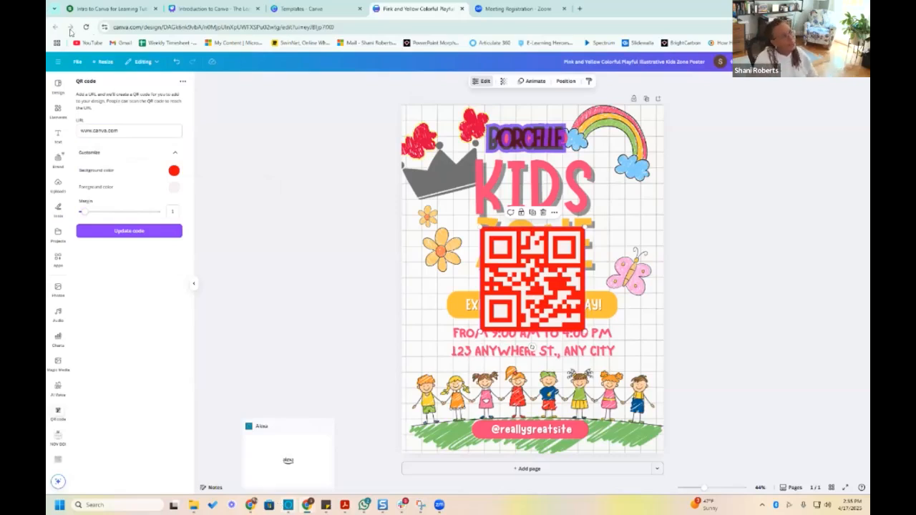
pyautogui.tripleClick(130, 133)
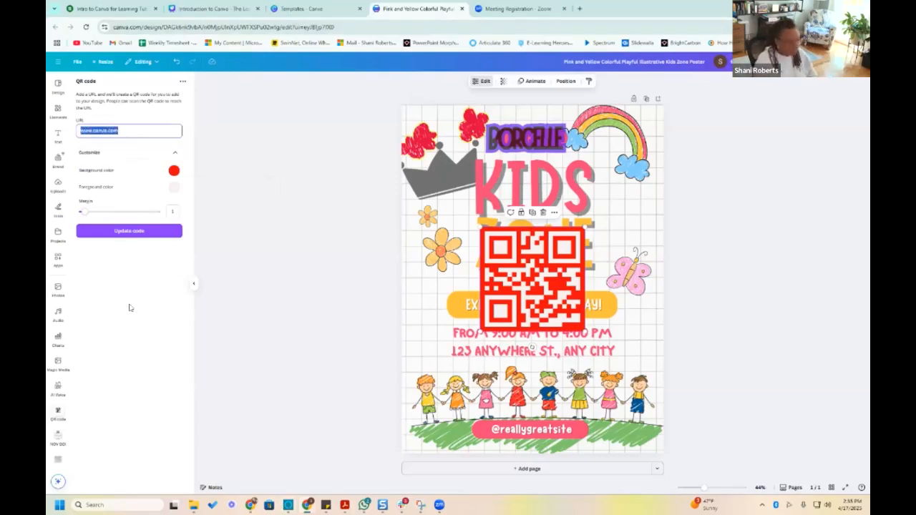
pyautogui.write('ww')
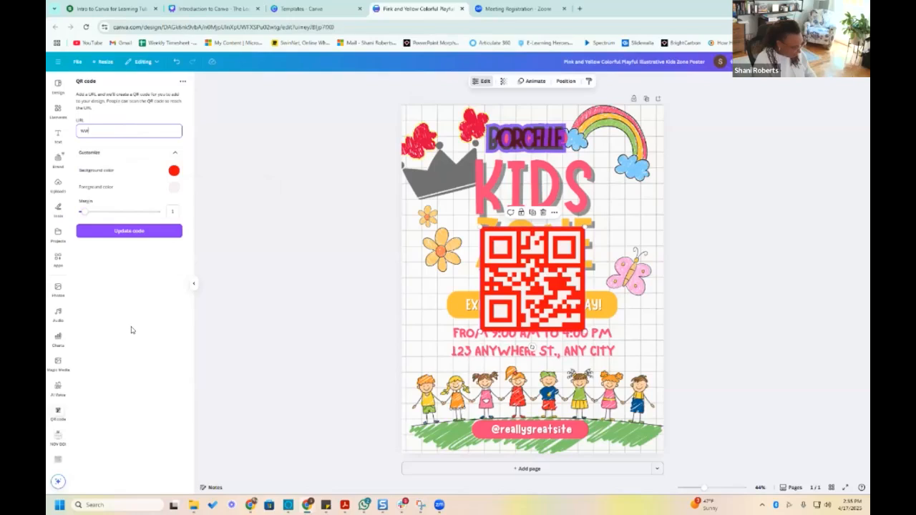
pyautogui.write('w.education.com')
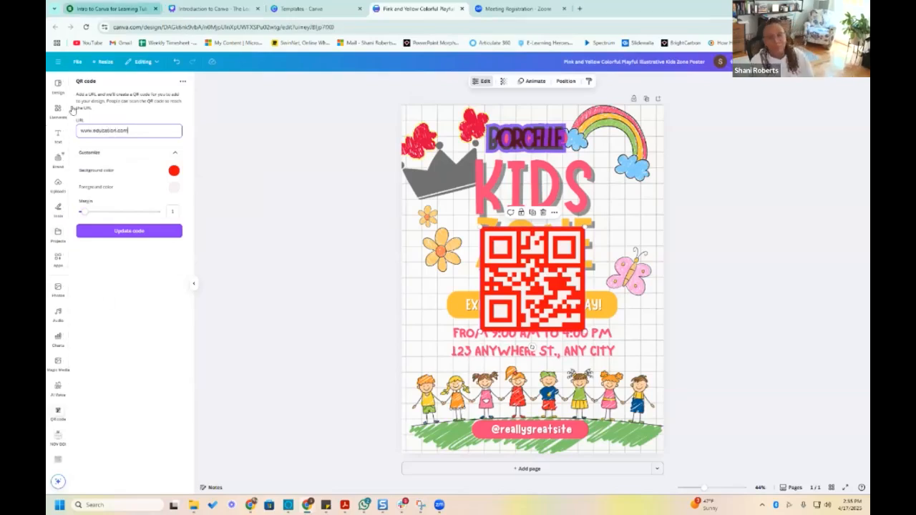
pyautogui.click(126, 232)
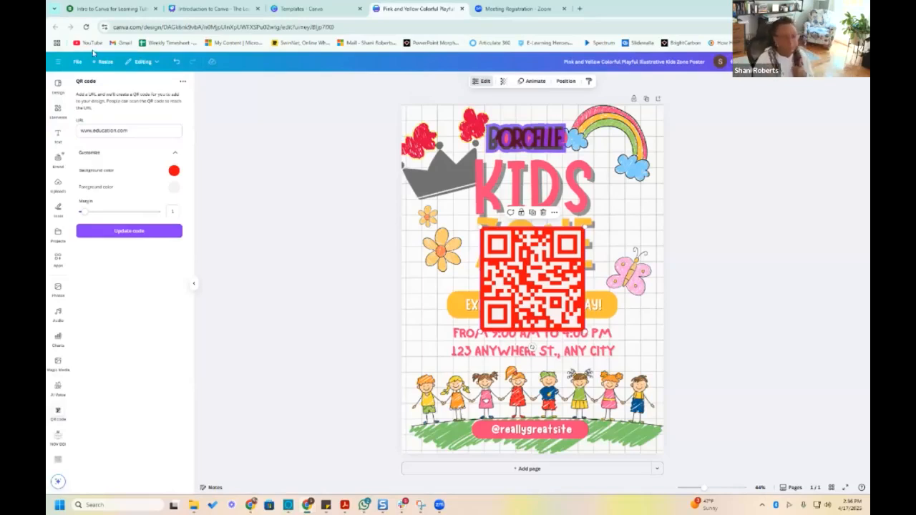
pyautogui.click(142, 228)
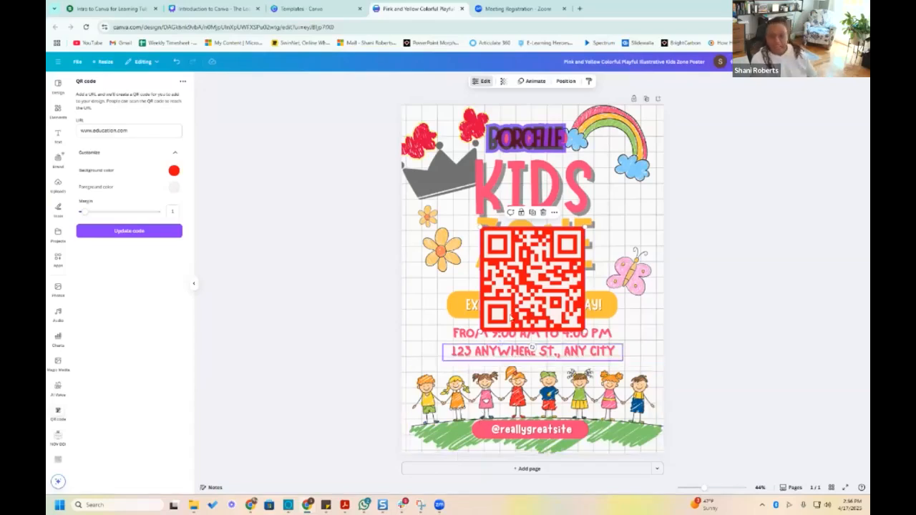
# Resize the QR code on the poster, shrinking it and then enlarging it to cover the address text
pyautogui.moveTo(584, 328); pyautogui.dragTo(543, 290)
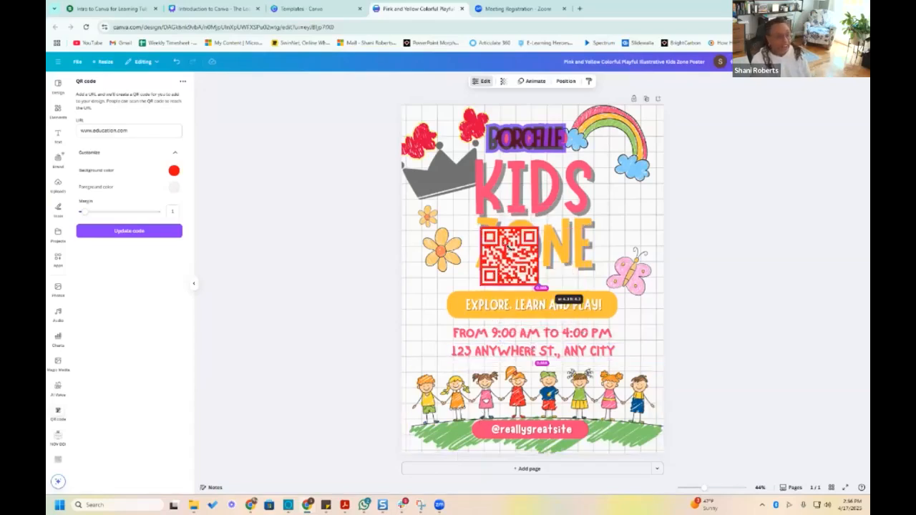
pyautogui.moveTo(630, 356); pyautogui.dragTo(605, 352)
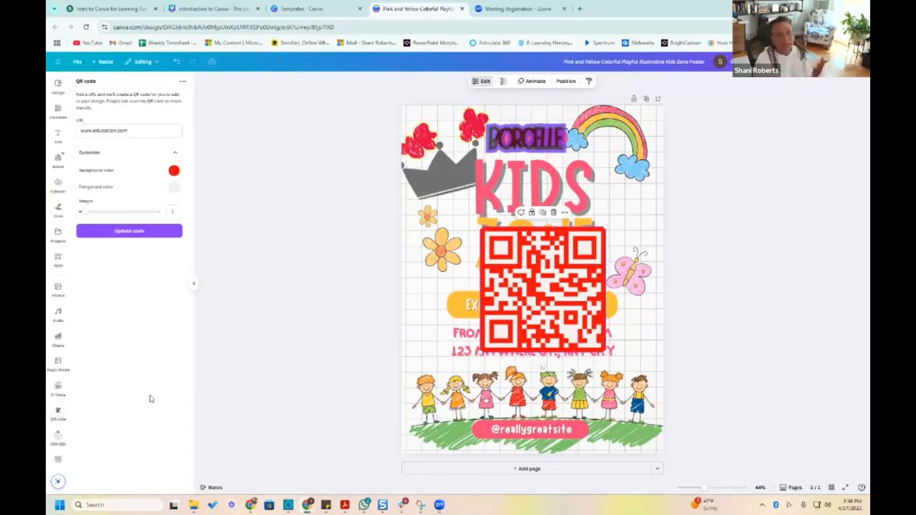
# Undo the QR code's resizing, URL update and insertion to clear it from the poster
pyautogui.click(176, 61)
pyautogui.click(176, 62)
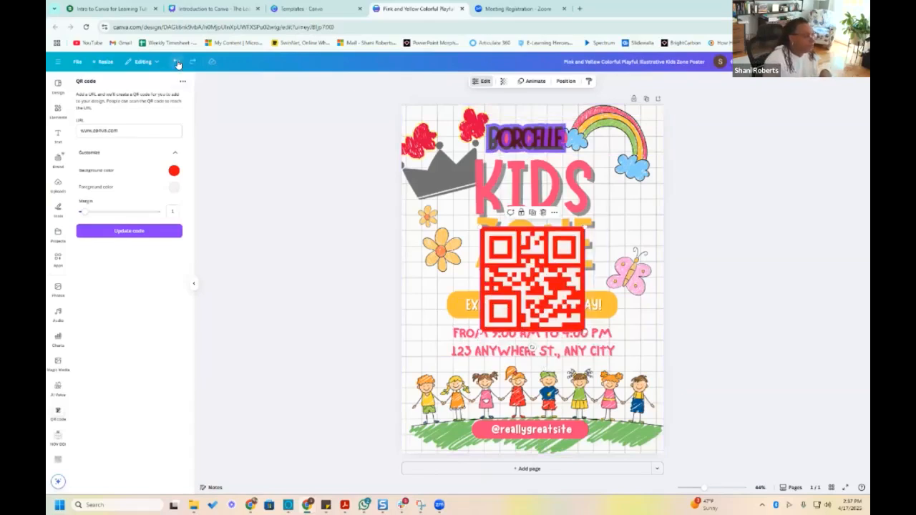
pyautogui.click(176, 62)
# Look at the photo library, then add the Happy Birthday (Jazz Trio Version) audio track as a single clip under the poster page
pyautogui.scroll(-1, 60, 341)
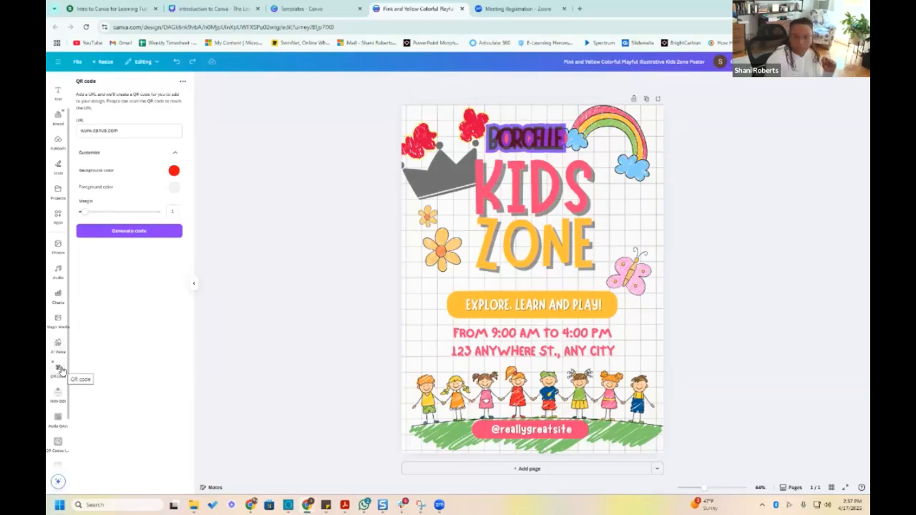
pyautogui.click(59, 245)
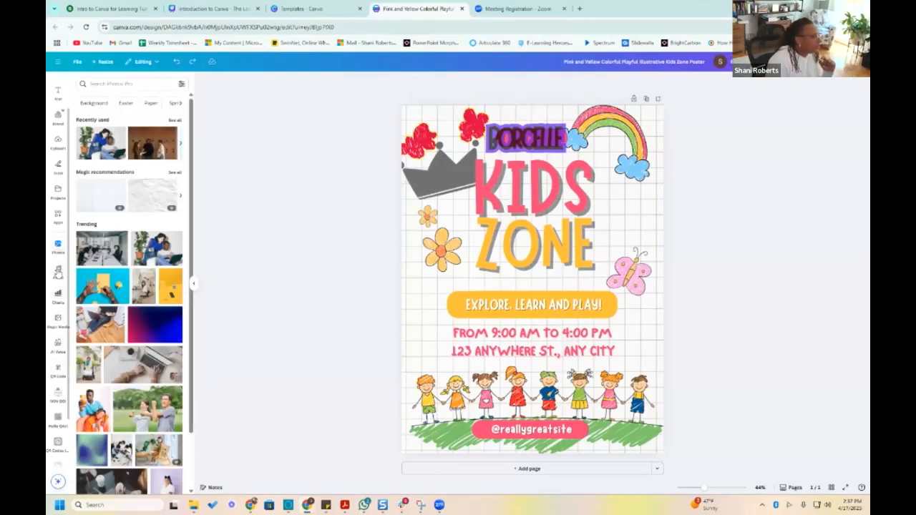
pyautogui.click(59, 272)
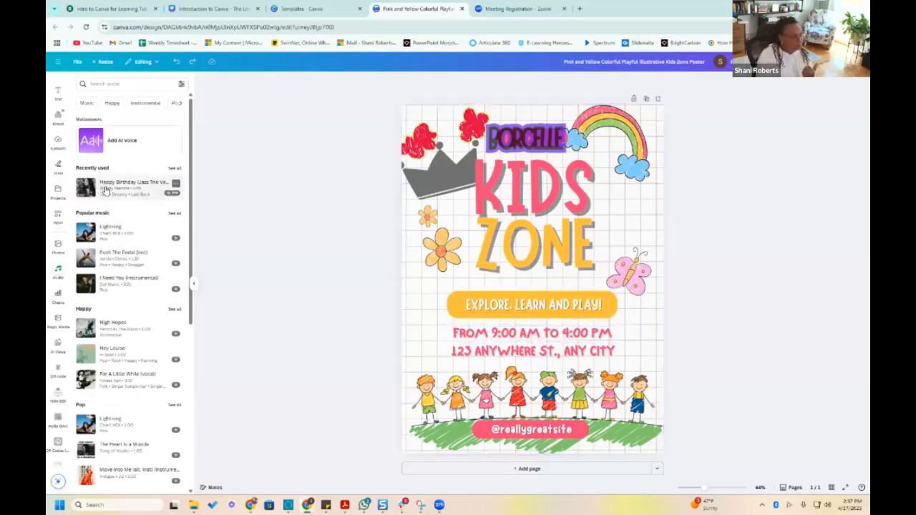
pyautogui.scroll(-1, 129, 232)
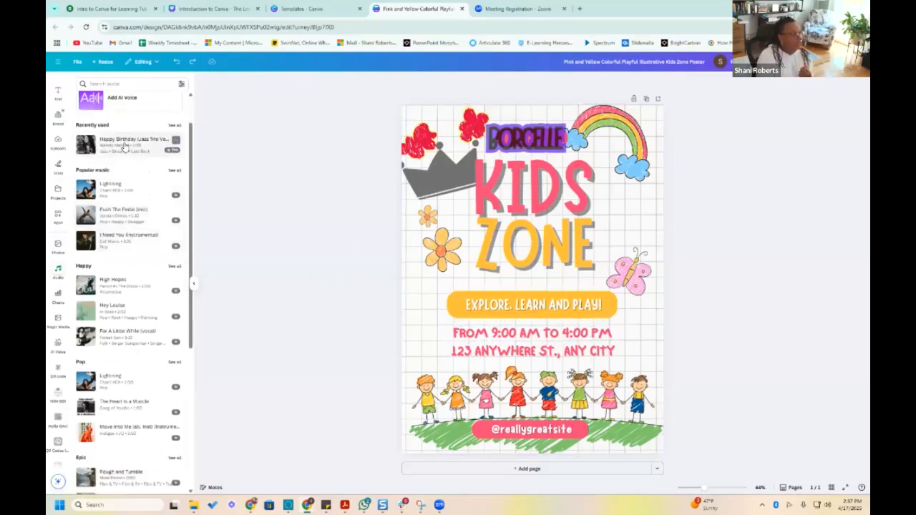
pyautogui.click(126, 146)
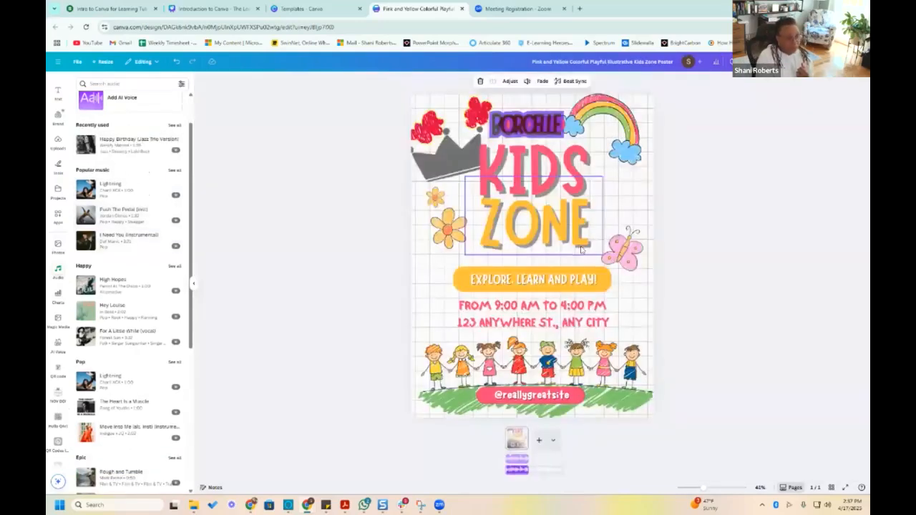
pyautogui.press('Delete')
pyautogui.click(528, 469)
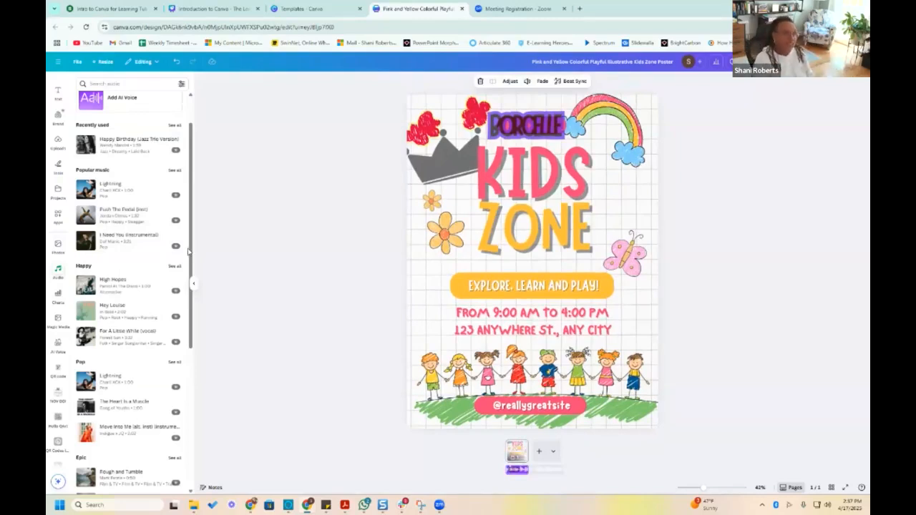
# Browse the audio library's genre collections, from Pop and Epic through Cinematic, Wedding and YouTube
pyautogui.scroll(-1, 154, 259)
pyautogui.scroll(-10, 153, 259)
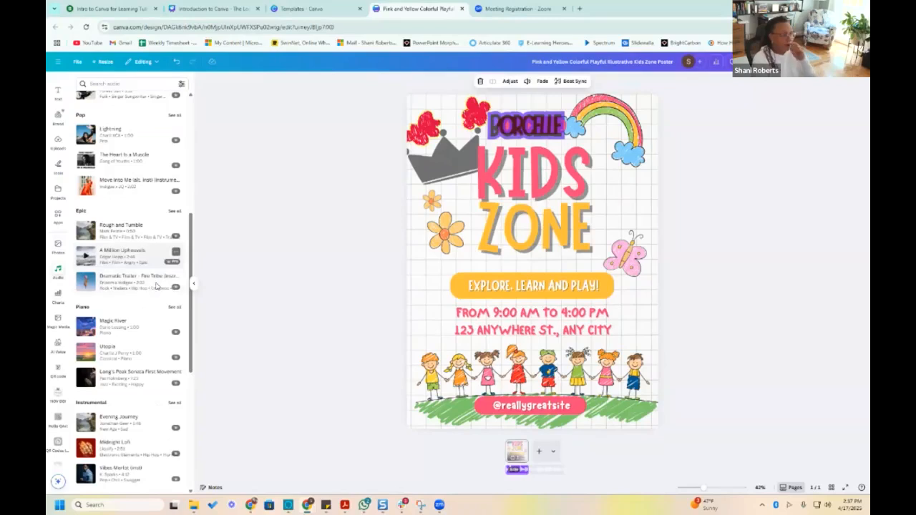
pyautogui.scroll(-7, 158, 257)
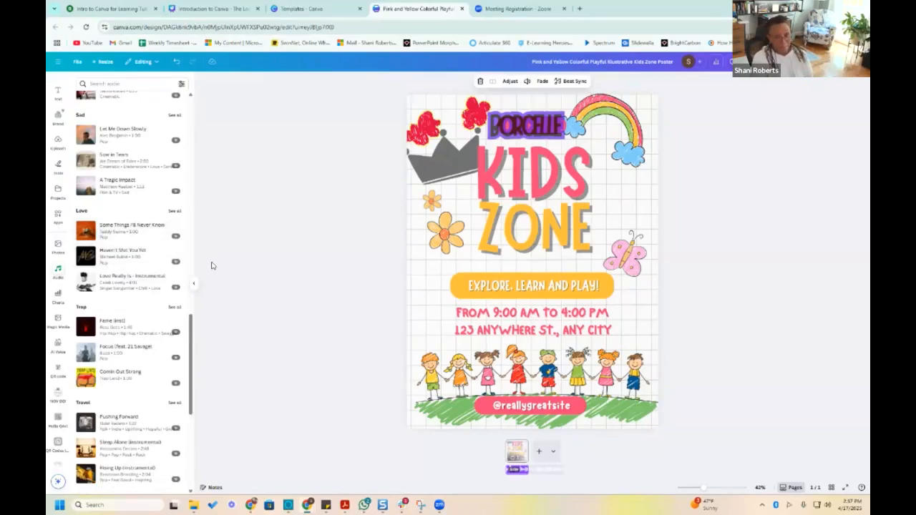
pyautogui.scroll(-5, 132, 263)
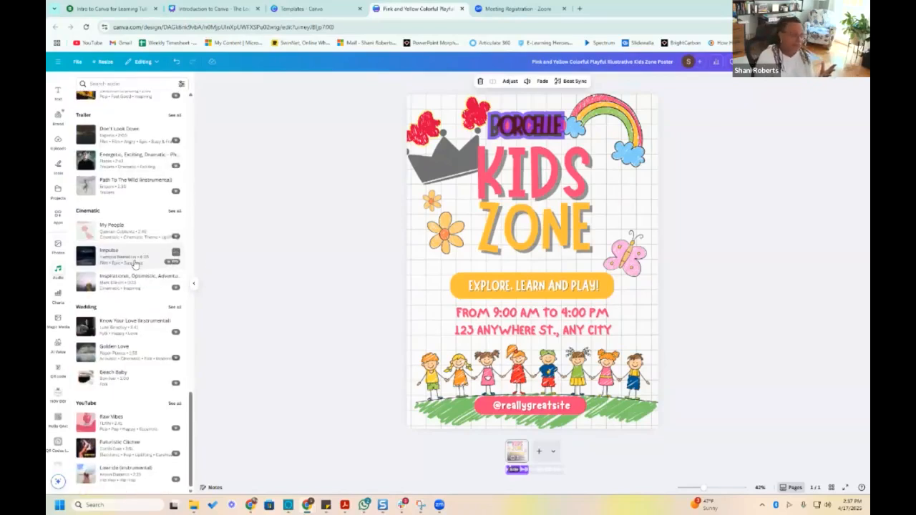
pyautogui.scroll(10, 136, 262)
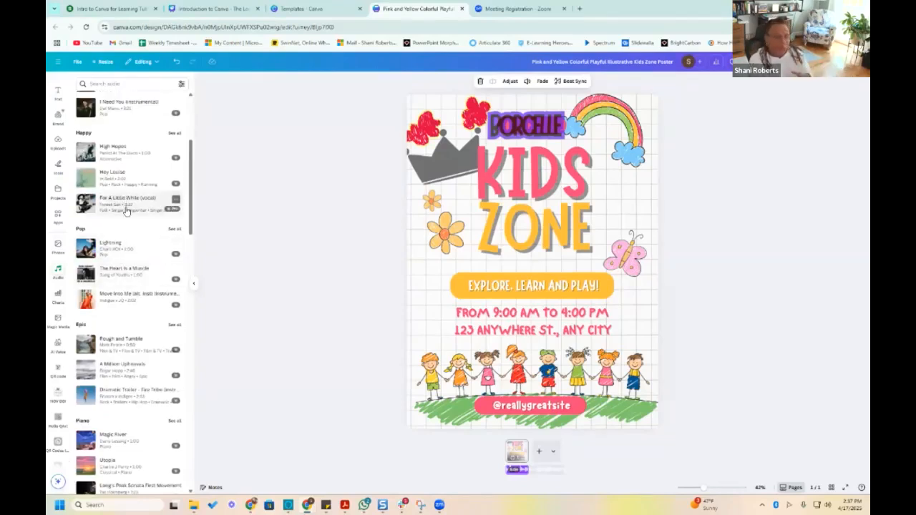
# Look at the file upload dialog, then place the uploaded group-of-people illustration on the poster and delete it
pyautogui.scroll(1, 58, 206)
pyautogui.click(58, 188)
pyautogui.click(116, 101)
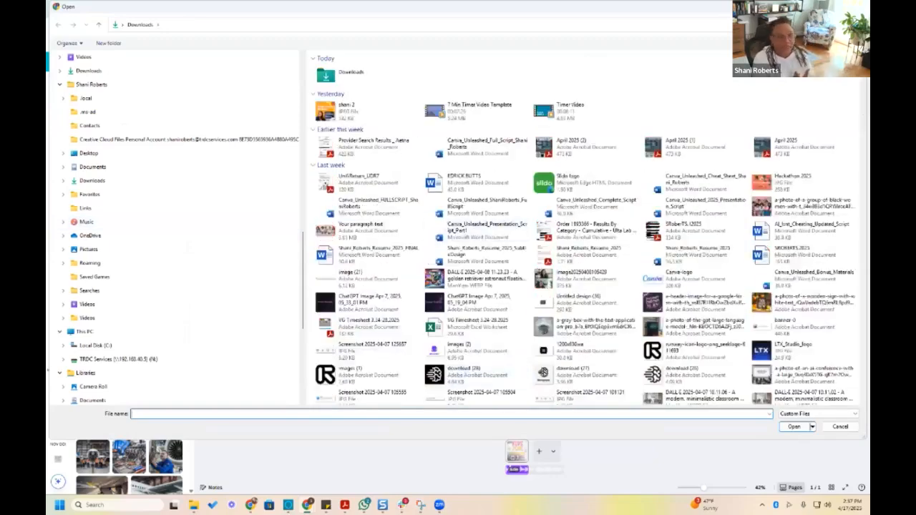
pyautogui.click(857, 6)
pyautogui.moveTo(102, 158); pyautogui.dragTo(539, 195)
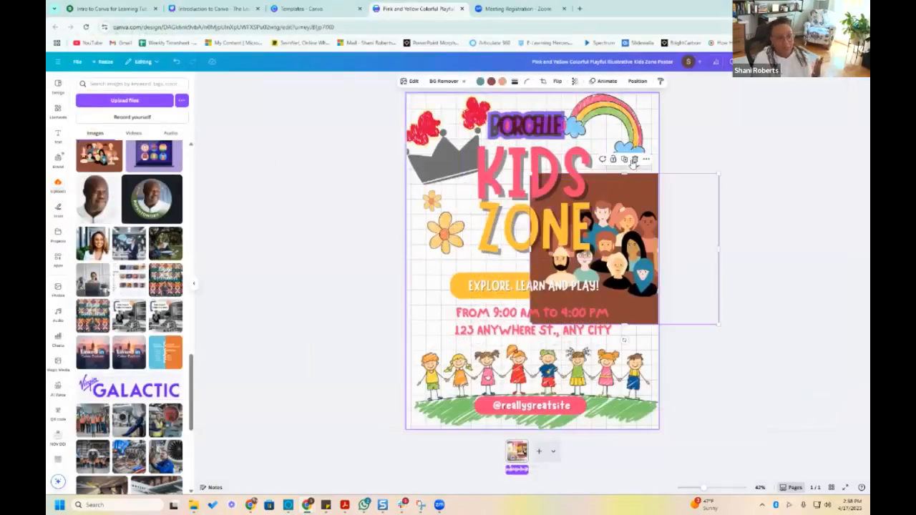
pyautogui.click(634, 159)
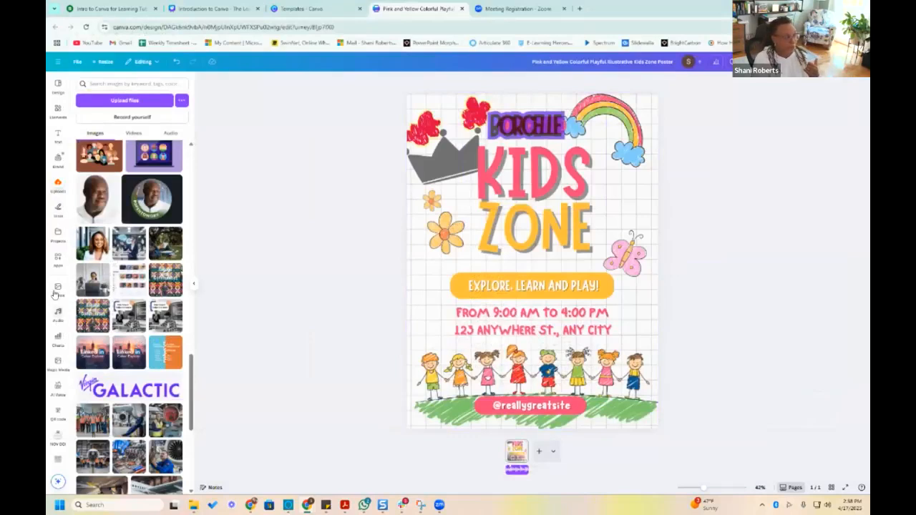
# Look through the available chart types, the Magic Media image generator and the AI Voice options
pyautogui.scroll(-3, 60, 265)
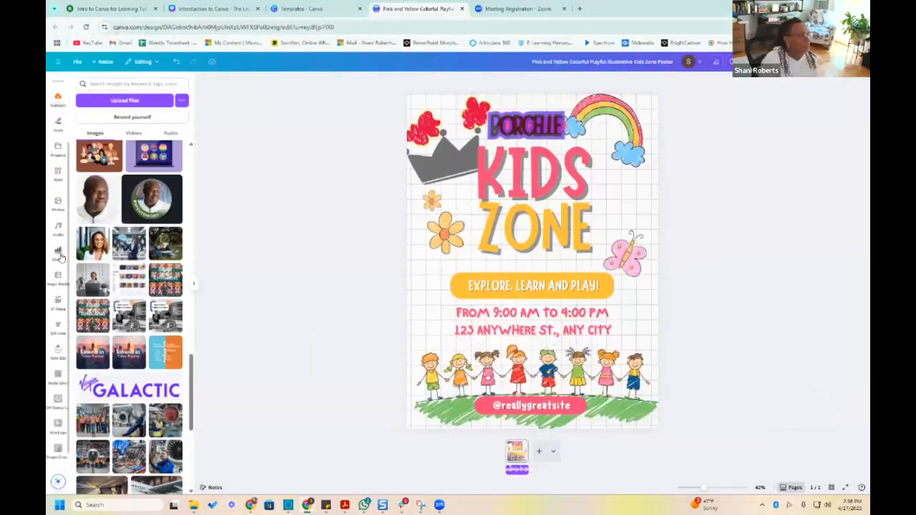
pyautogui.click(61, 259)
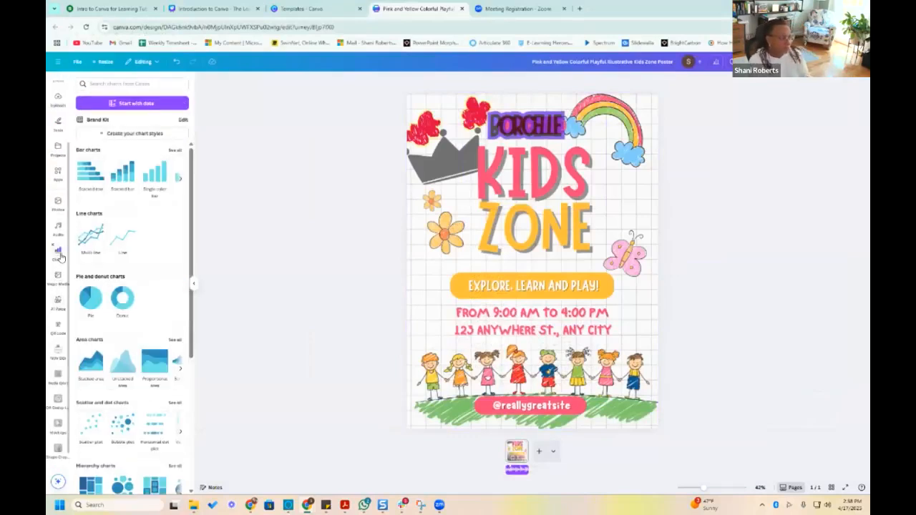
pyautogui.click(57, 302)
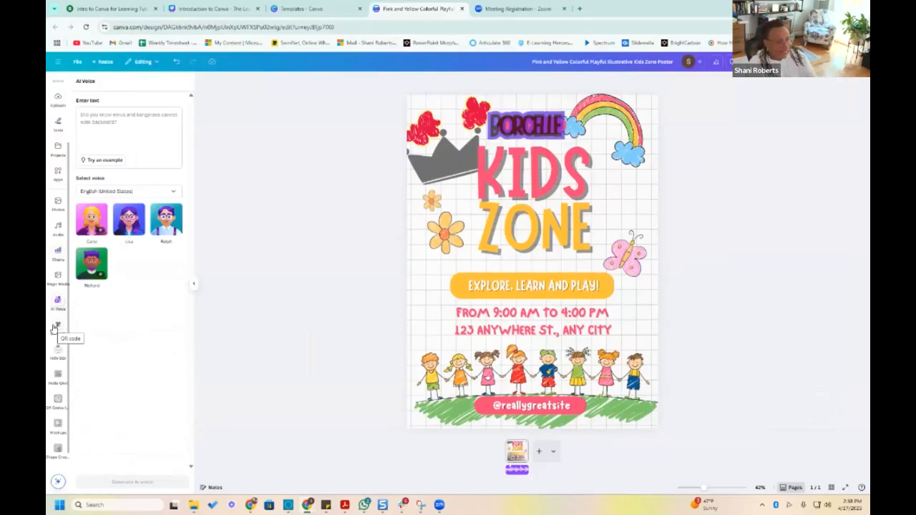
pyautogui.moveTo(95, 242)
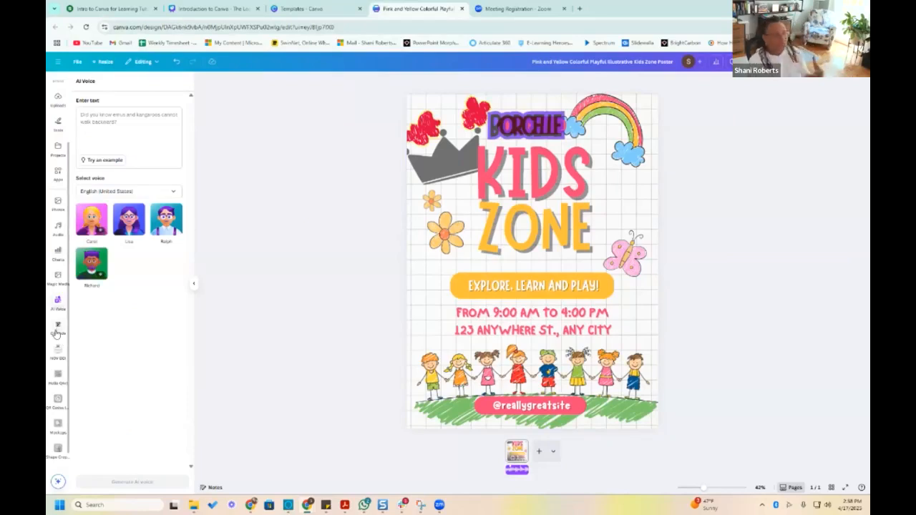
pyautogui.click(64, 283)
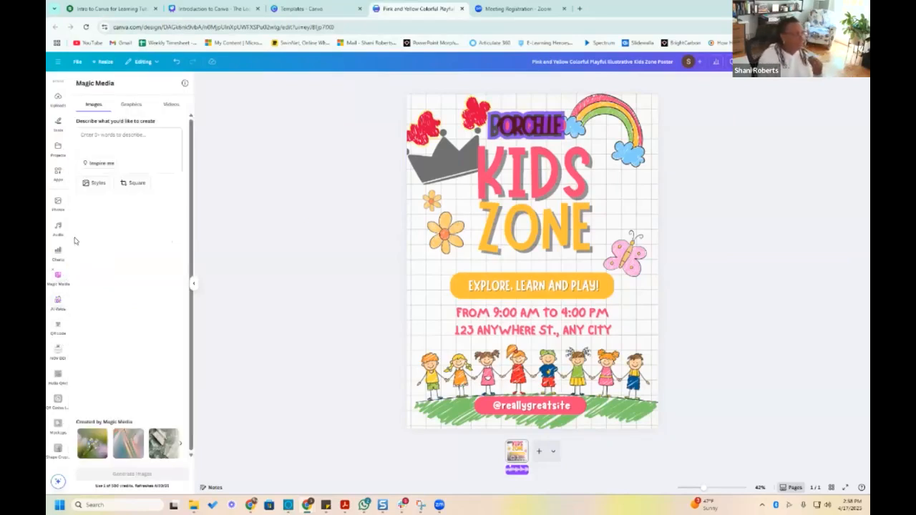
pyautogui.click(58, 302)
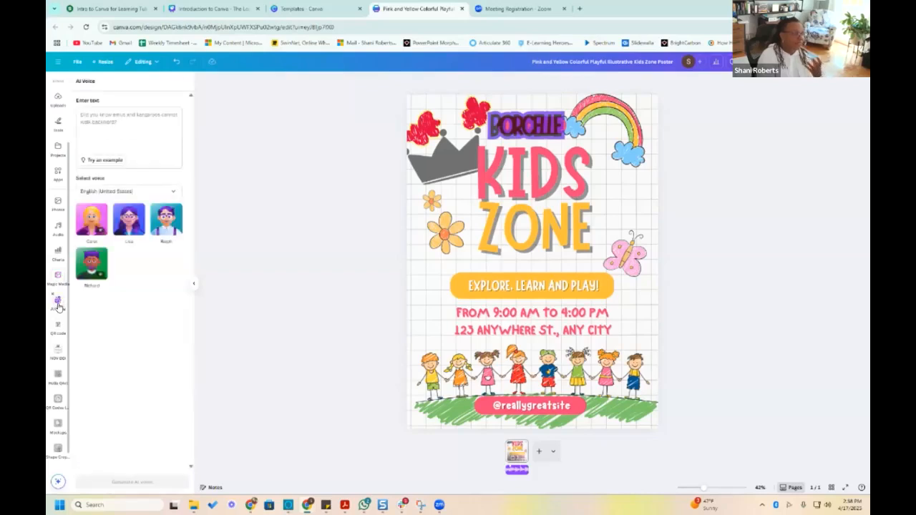
pyautogui.scroll(3, 59, 307)
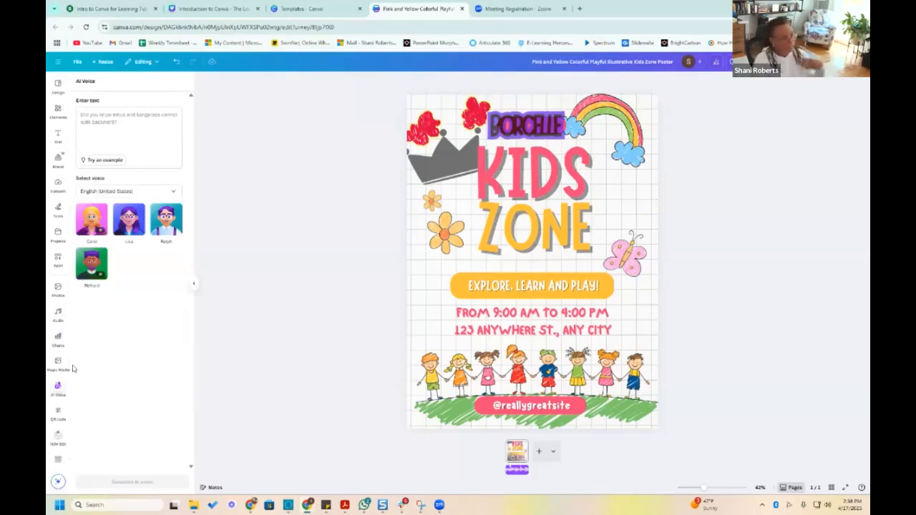
pyautogui.scroll(-3, 58, 366)
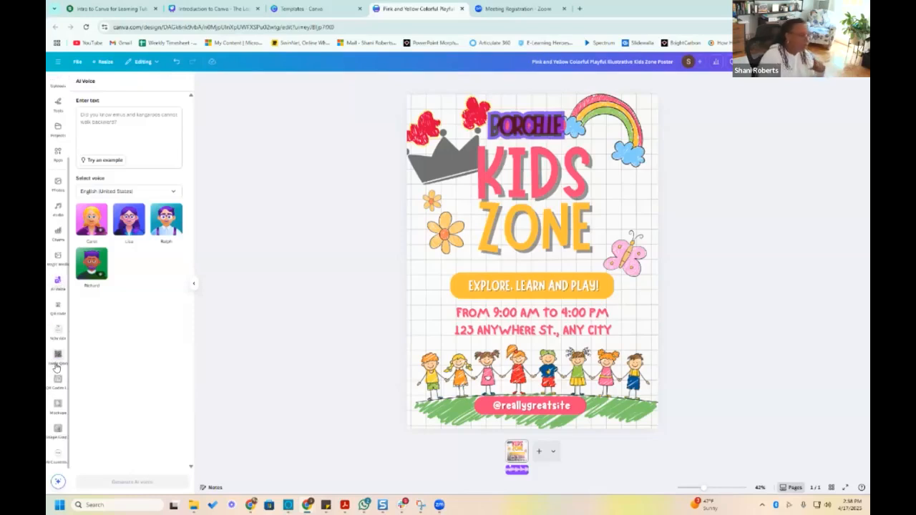
pyautogui.scroll(1, 57, 367)
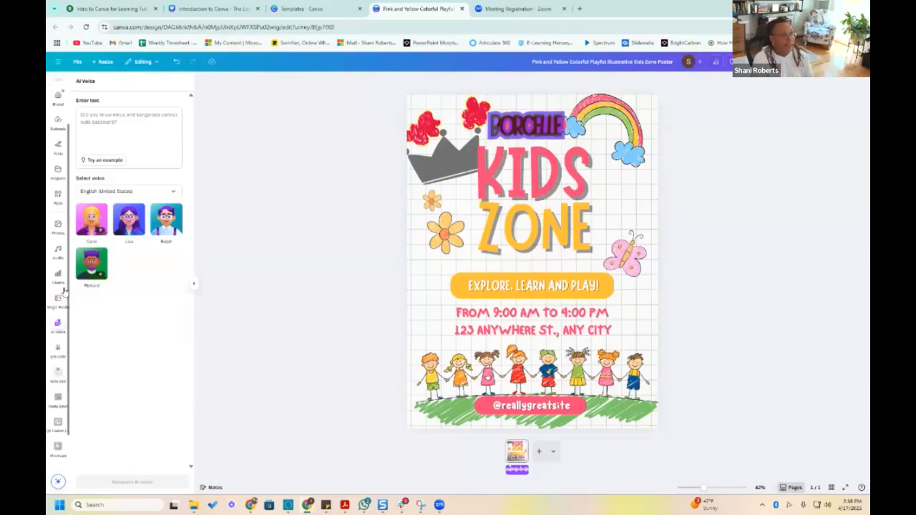
pyautogui.scroll(2, 62, 292)
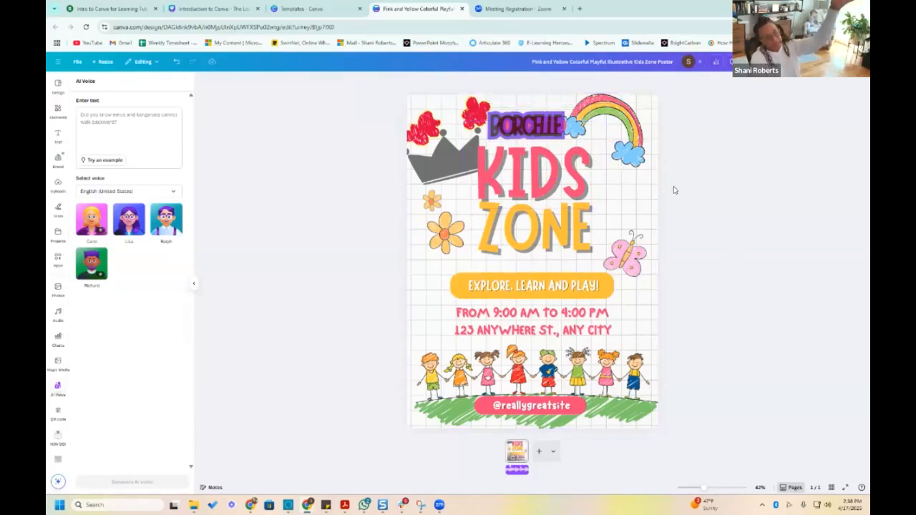
pyautogui.doubleClick(530, 285)
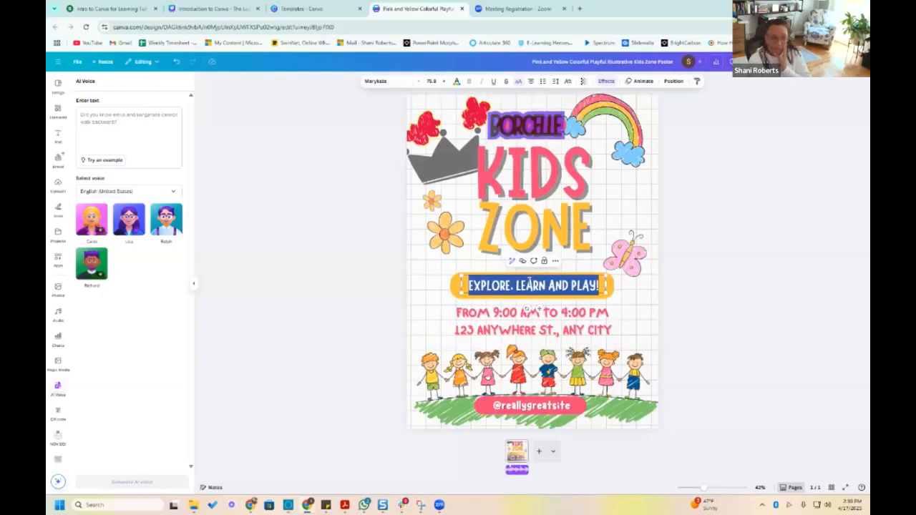
pyautogui.click(673, 305)
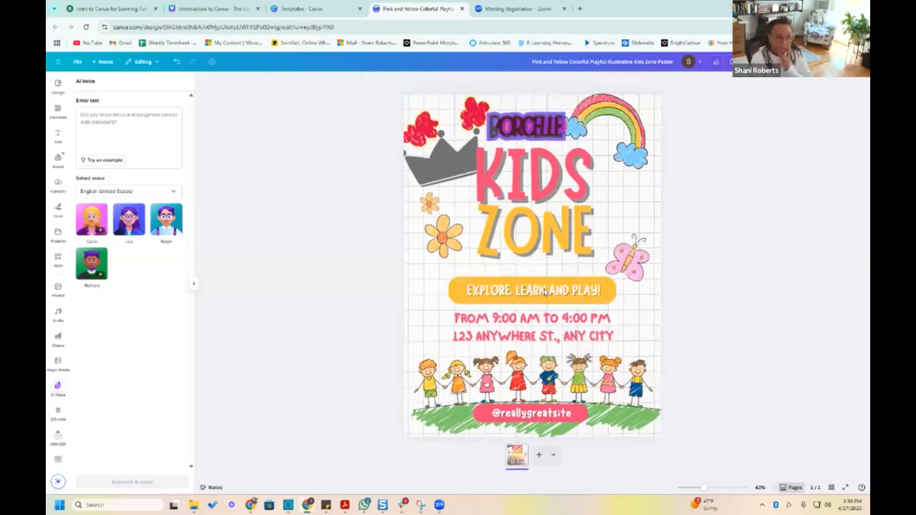
pyautogui.click(624, 263)
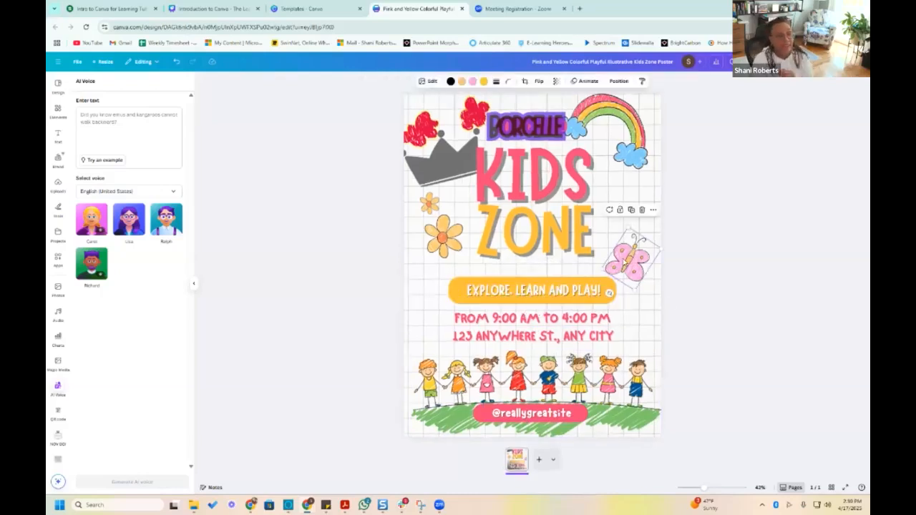
pyautogui.click(540, 288)
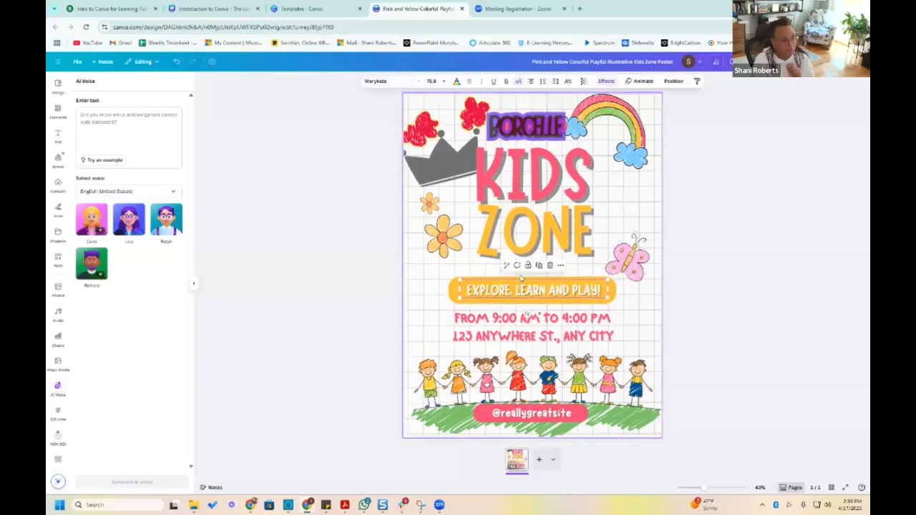
pyautogui.click(520, 279)
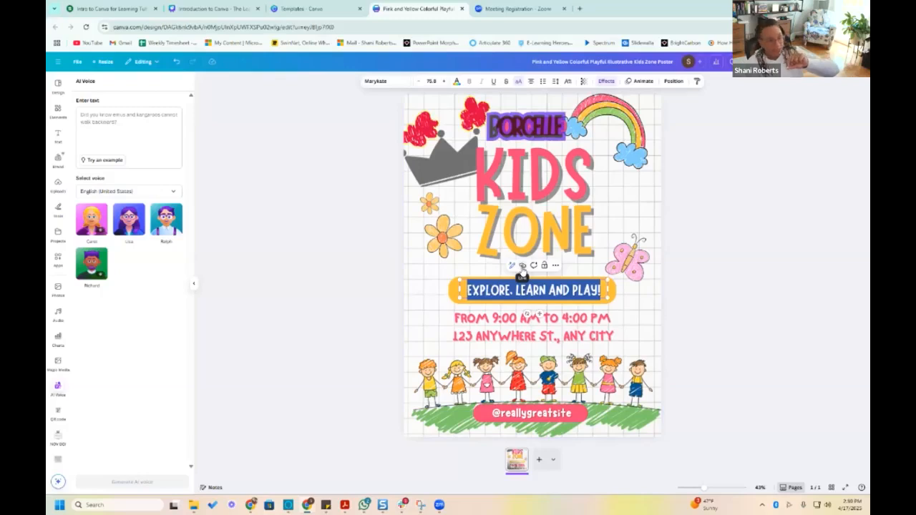
pyautogui.click(522, 266)
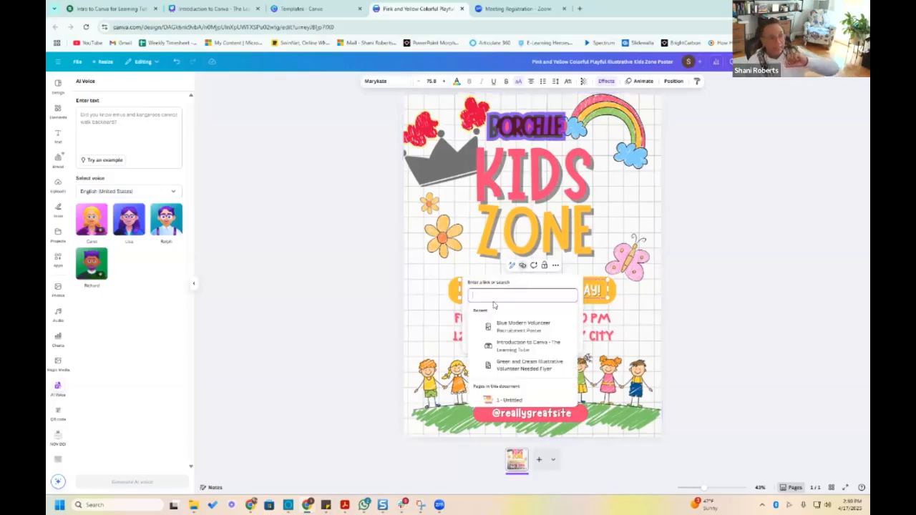
pyautogui.write('www.')
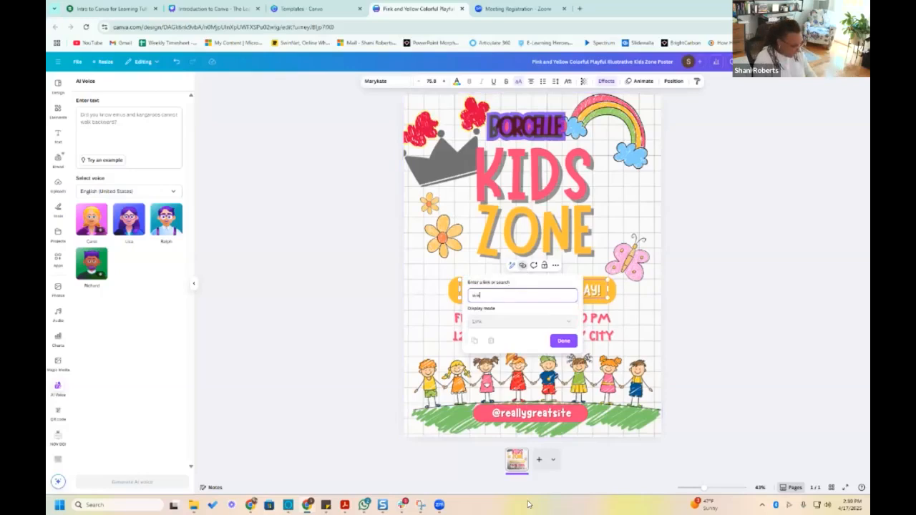
pyautogui.write('c')
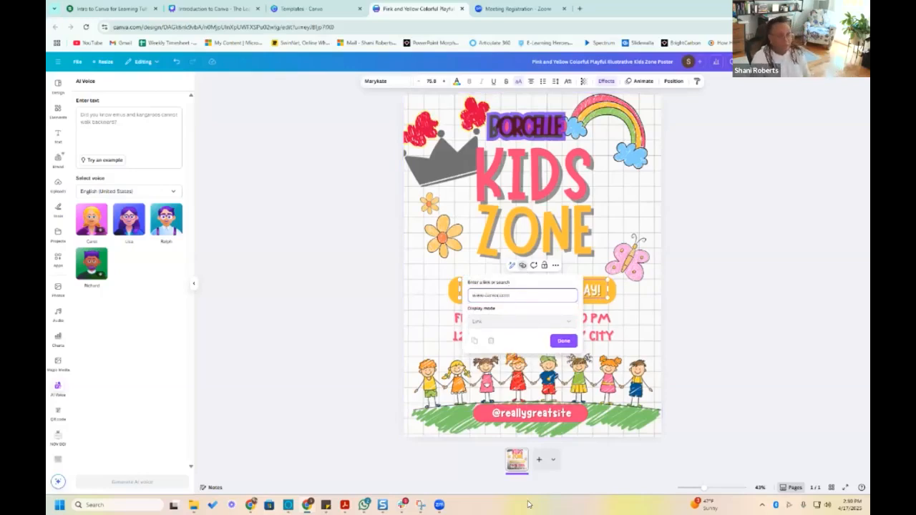
pyautogui.write('anva.com')
pyautogui.click(555, 342)
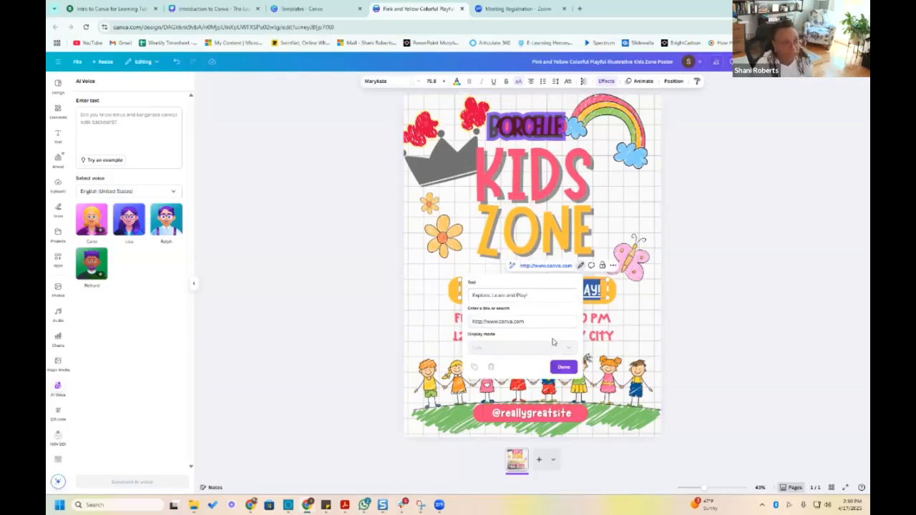
pyautogui.click(732, 306)
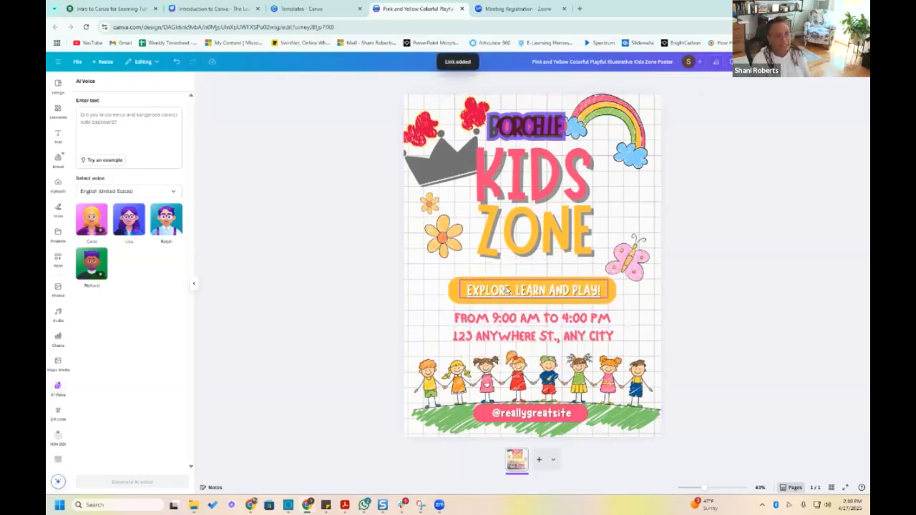
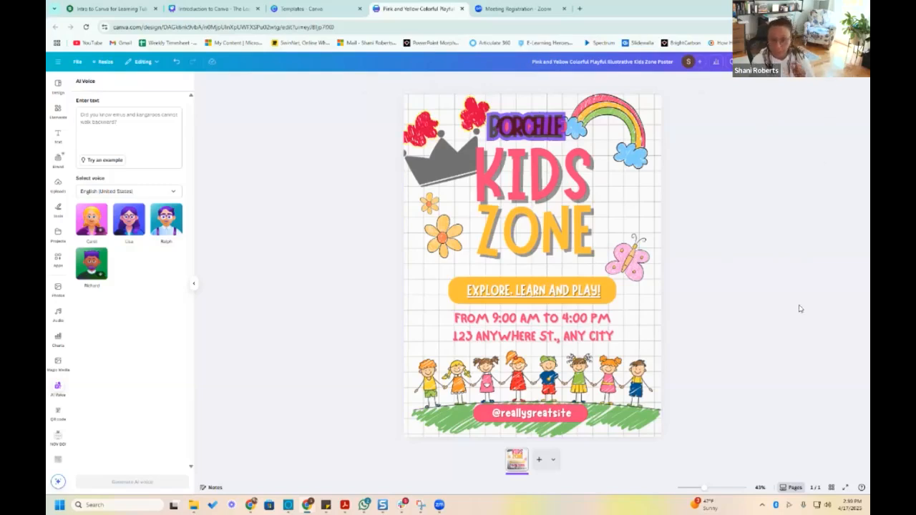
pyautogui.click(558, 322)
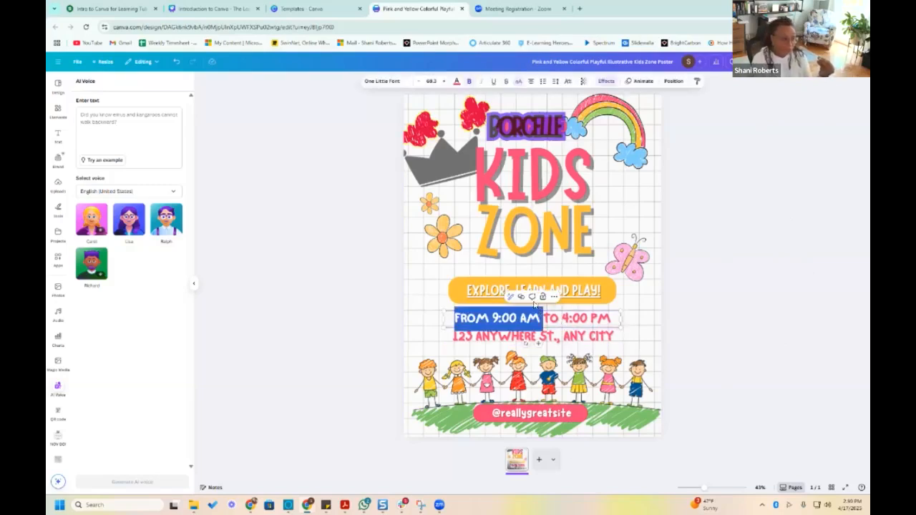
pyautogui.click(541, 316)
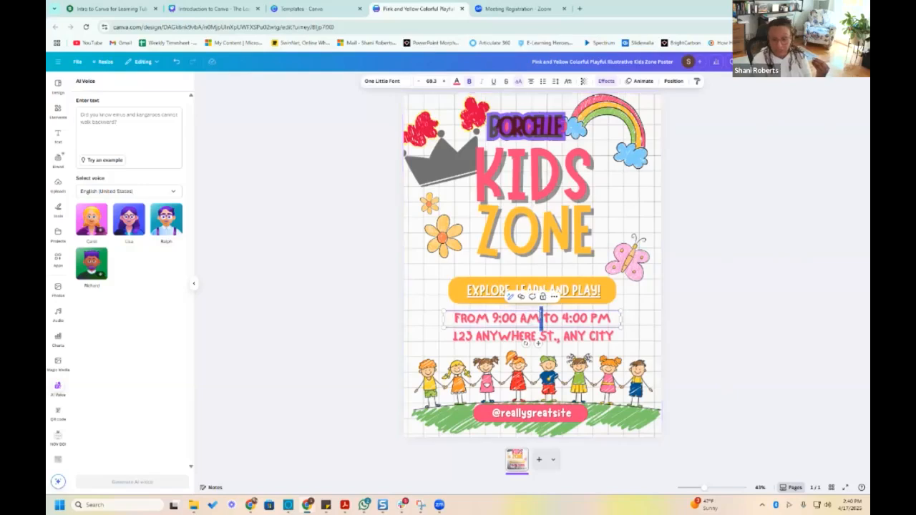
pyautogui.tripleClick(541, 316)
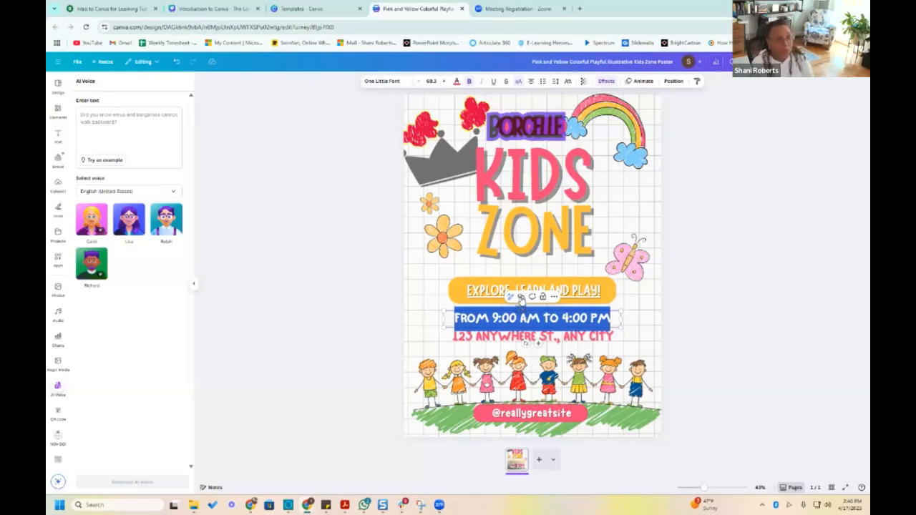
pyautogui.click(522, 297)
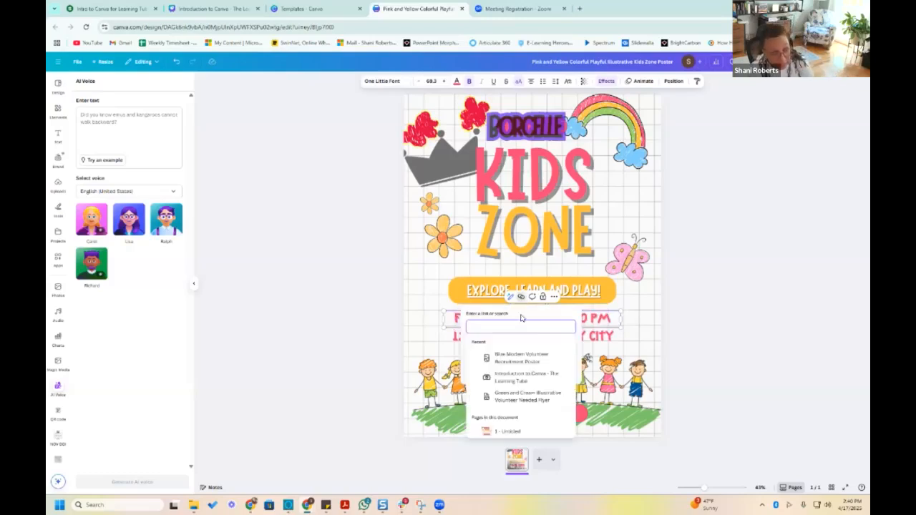
pyautogui.write('unle')
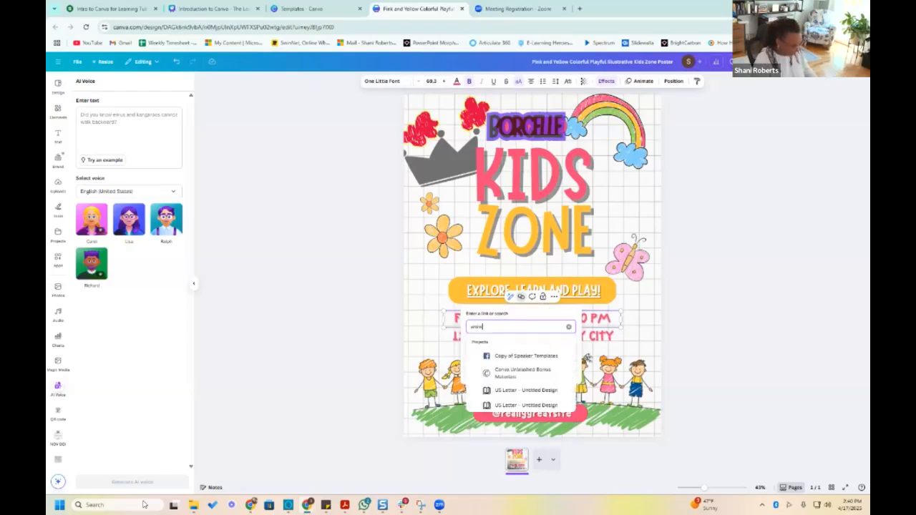
pyautogui.press('BackSpace')
pyautogui.press('BackSpace')
pyautogui.press('BackSpace')
pyautogui.press('BackSpace')
pyautogui.write('www.canva.com')
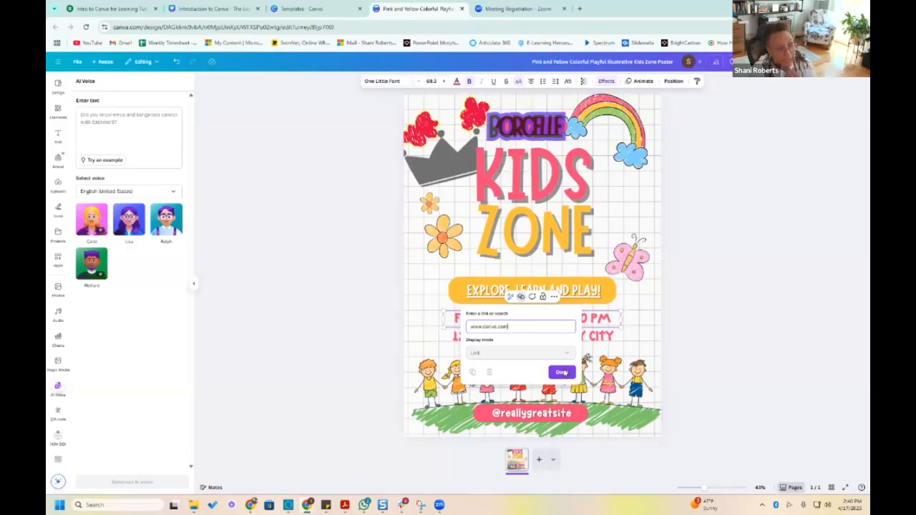
pyautogui.click(564, 372)
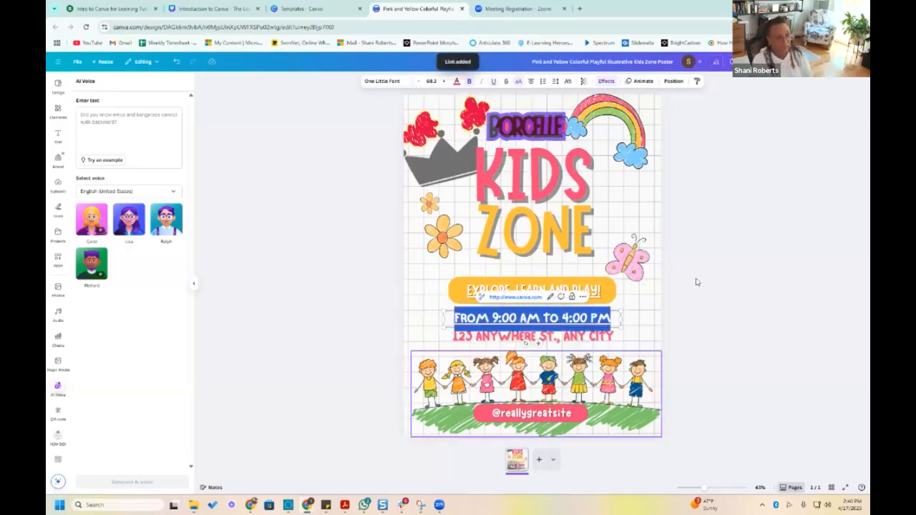
pyautogui.click(663, 309)
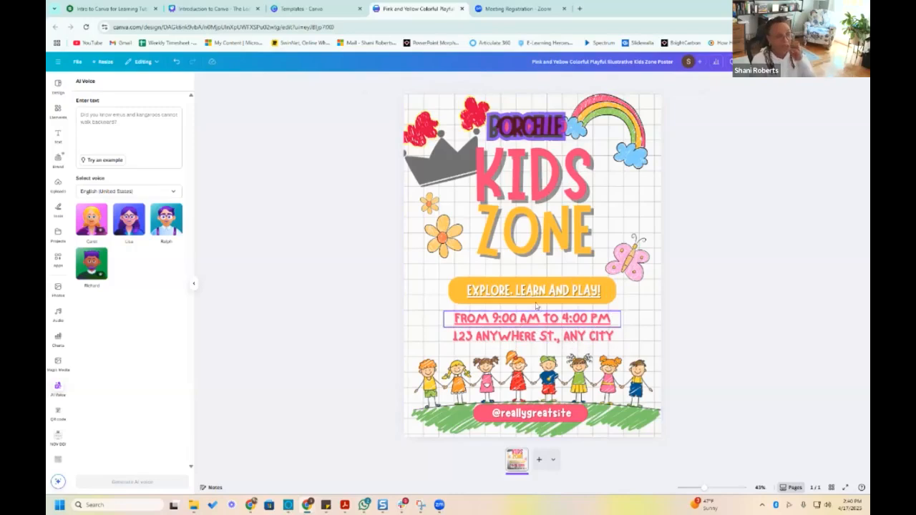
# Look at the link settings of the "From 9:00 am to 4:00 pm" text and close them without changing the address
pyautogui.click(521, 322)
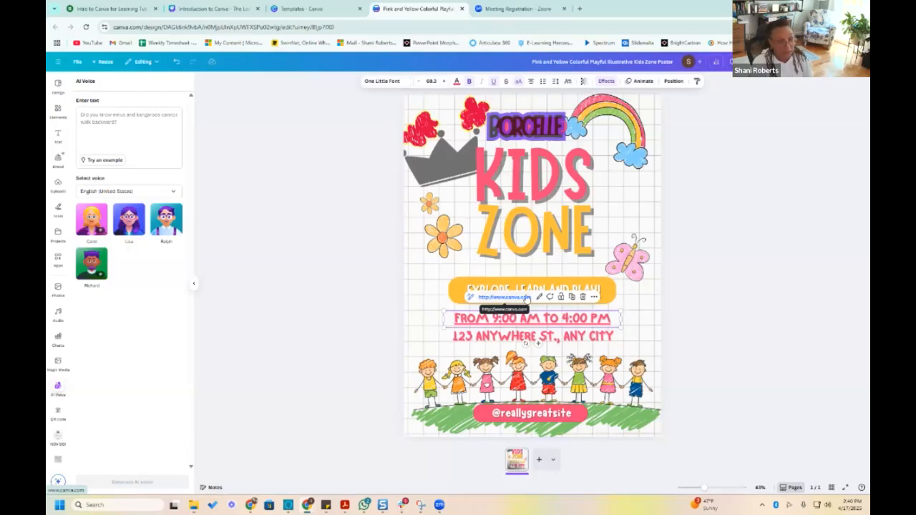
pyautogui.click(539, 297)
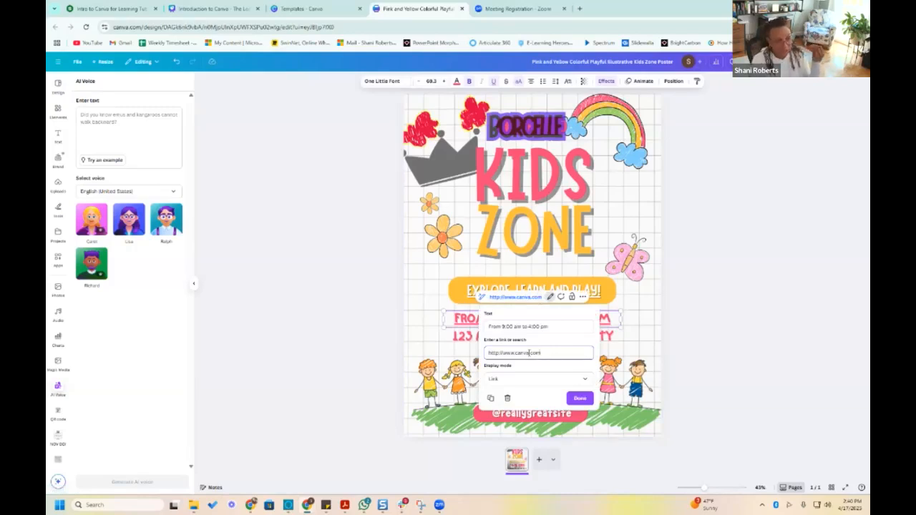
pyautogui.doubleClick(523, 352)
pyautogui.hotkey('ctrl', 'a')
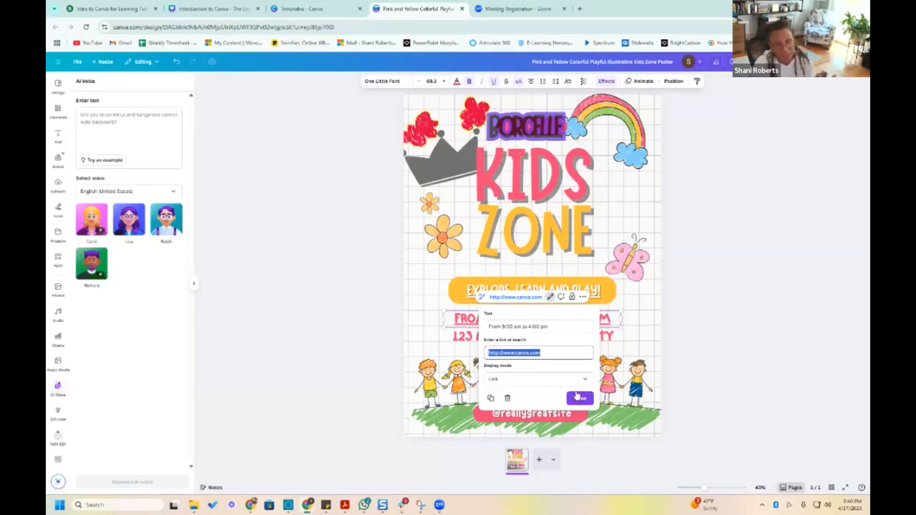
pyautogui.click(577, 396)
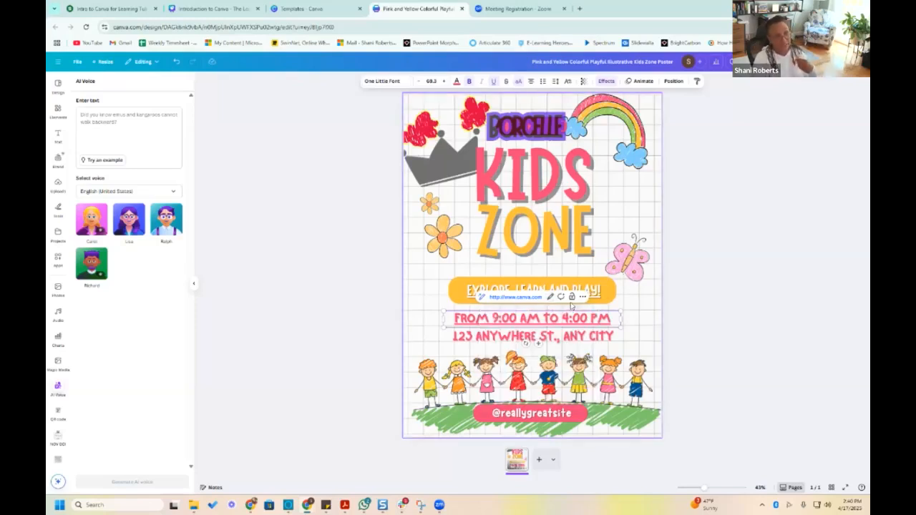
pyautogui.click(752, 171)
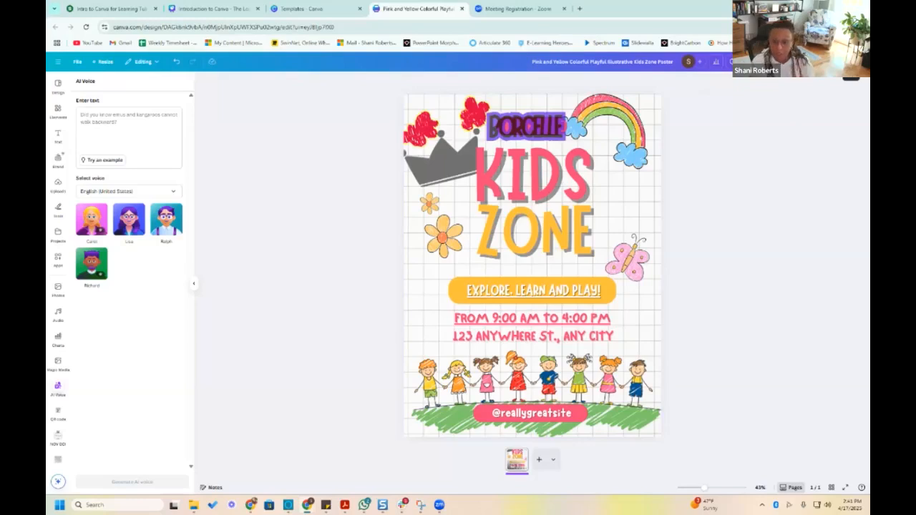
# Resize the current poster design itself to 8.5 × 17 in and rename the design as CANVA TEST
pyautogui.click(845, 65)
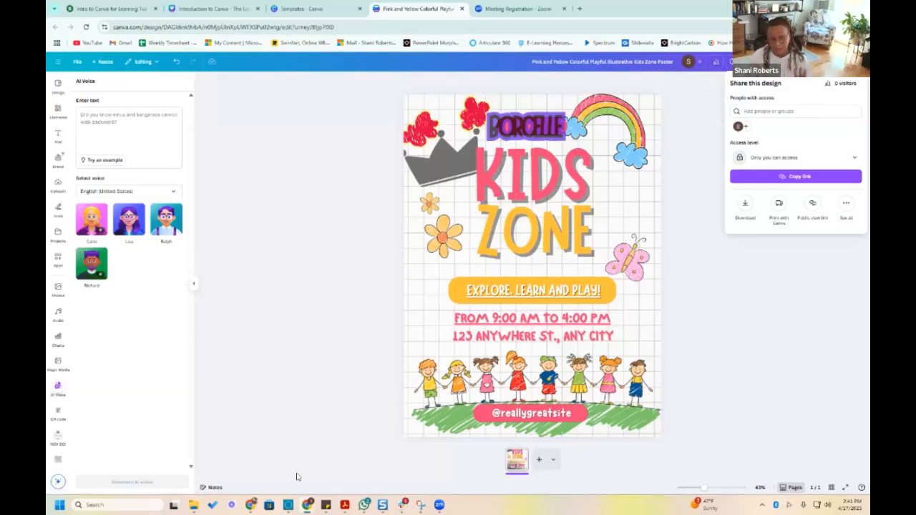
pyautogui.click(725, 279)
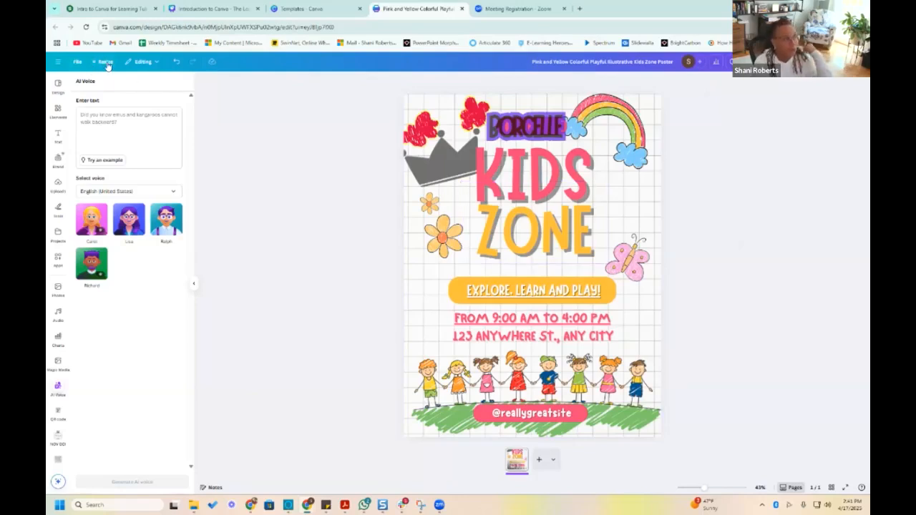
pyautogui.click(105, 62)
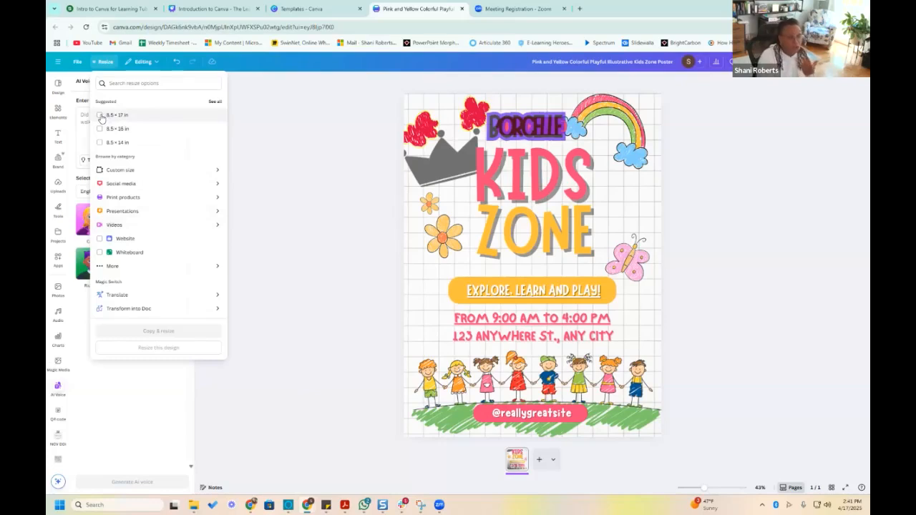
pyautogui.click(100, 115)
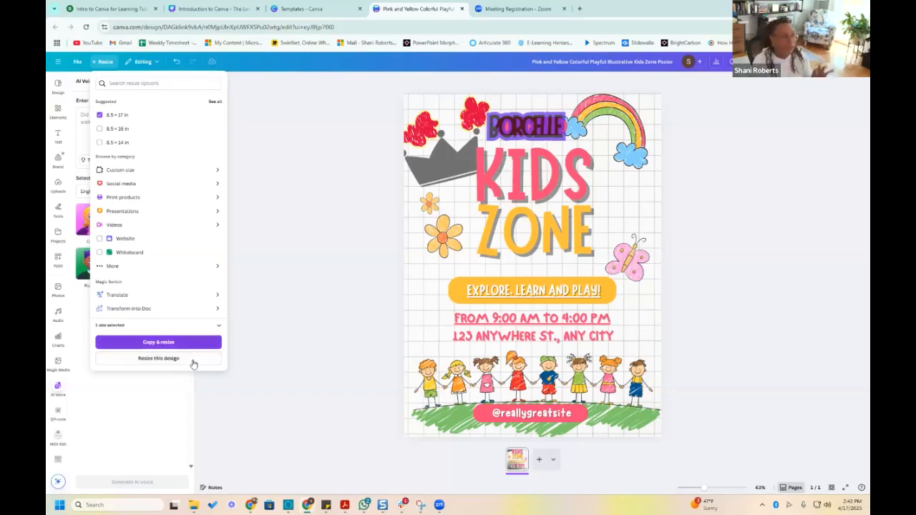
pyautogui.click(219, 359)
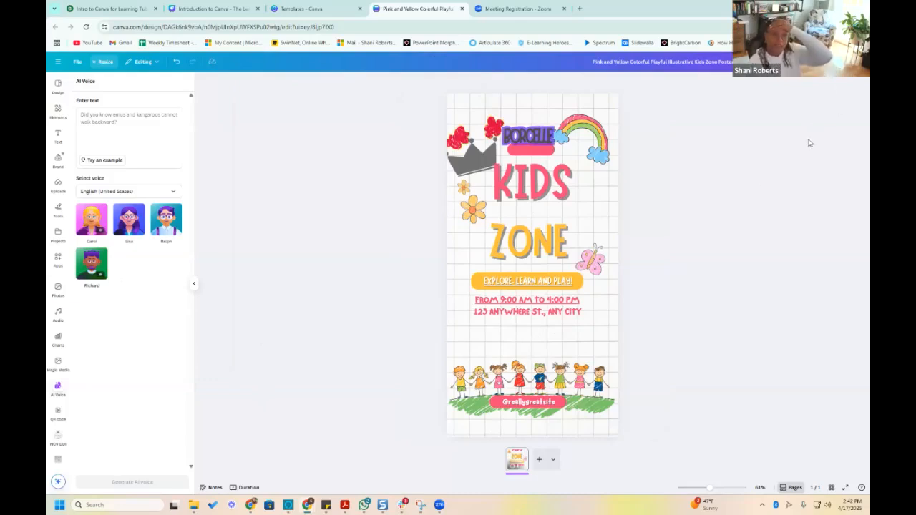
pyautogui.click(670, 63)
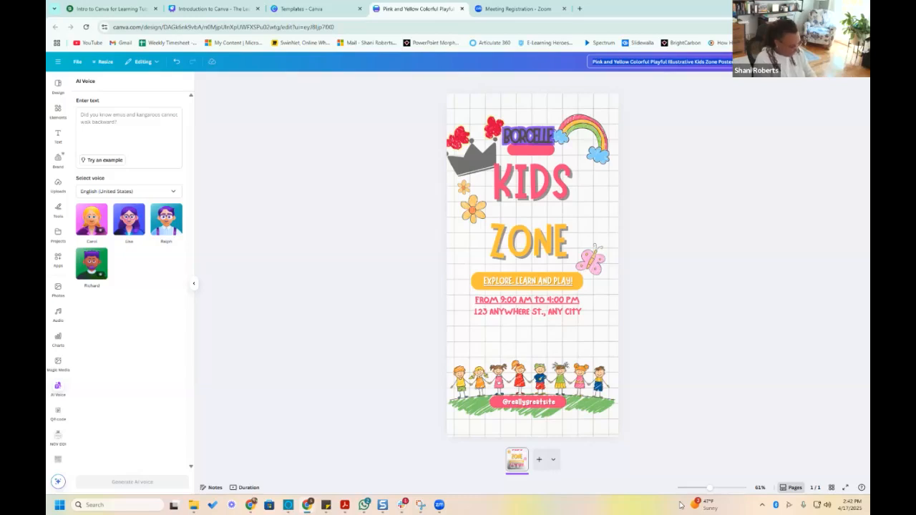
pyautogui.write('CANVA TEST')
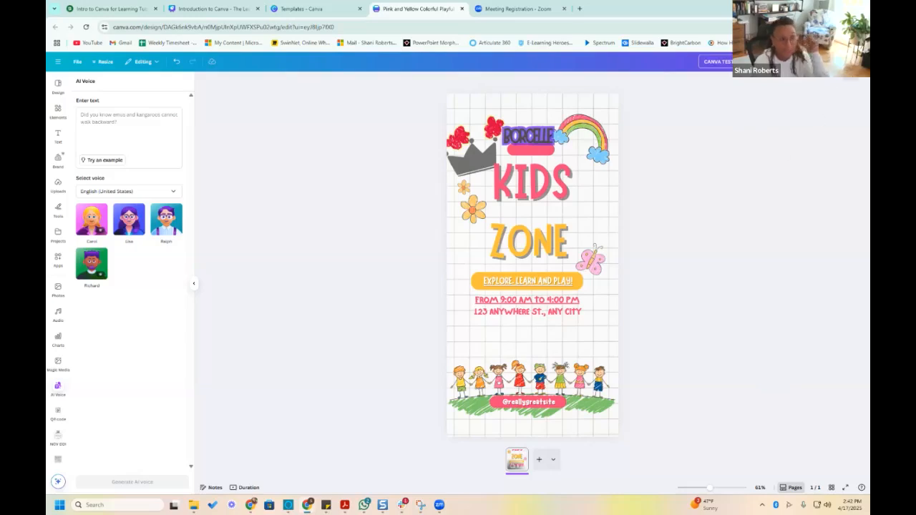
# Review the design's sharing access and set its access level to anyone with the link, with the Can edit permission
pyautogui.click(850, 63)
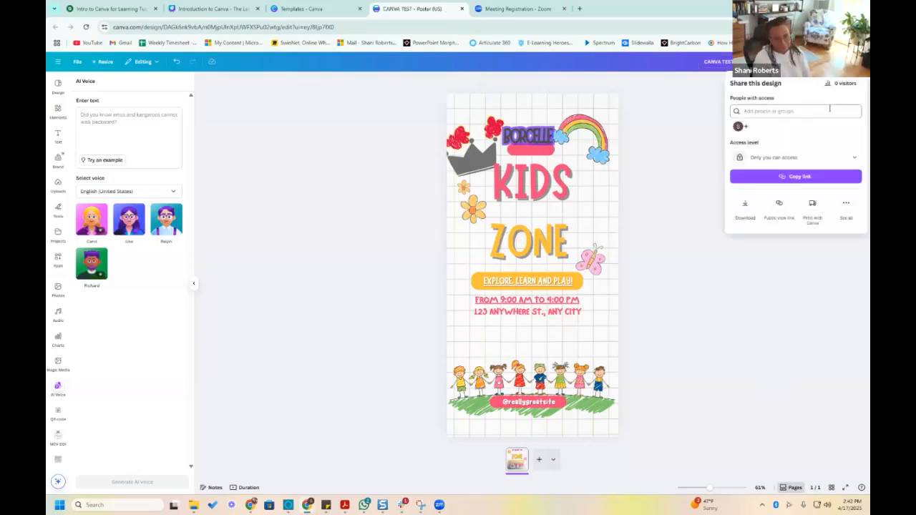
pyautogui.click(762, 110)
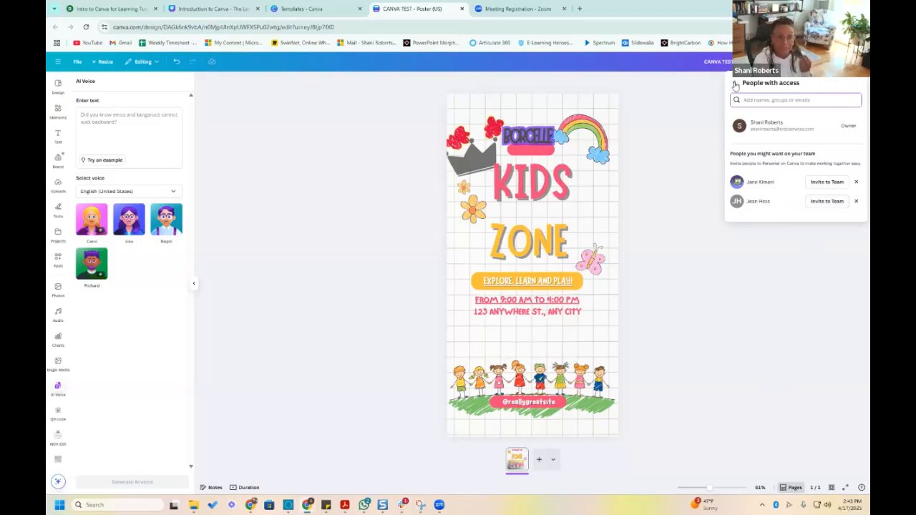
pyautogui.click(735, 86)
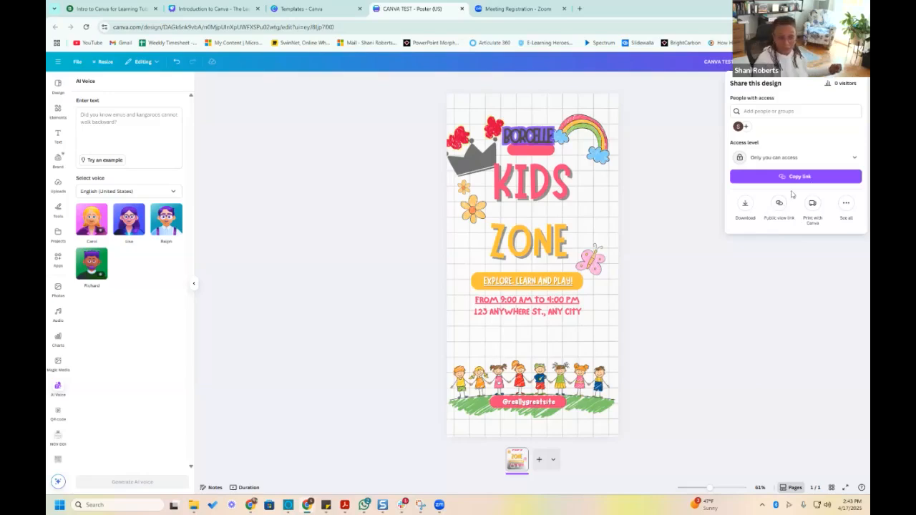
pyautogui.click(853, 158)
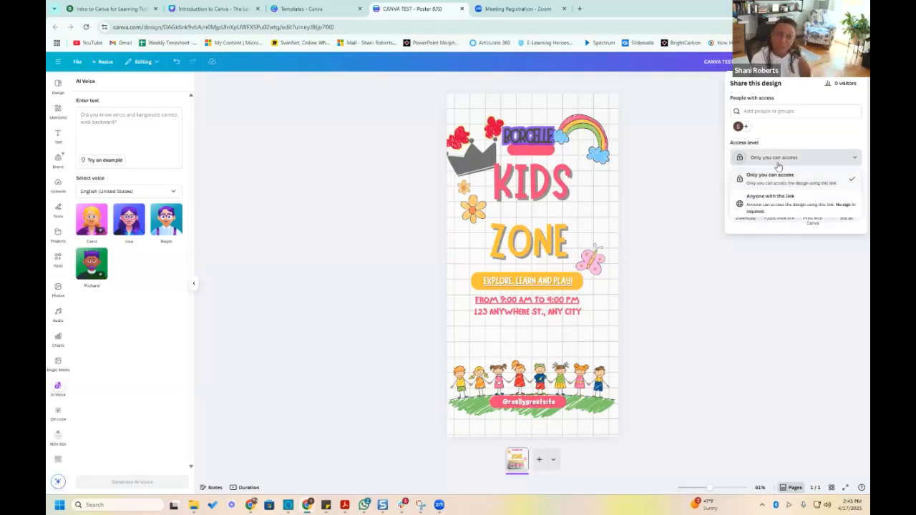
pyautogui.click(773, 205)
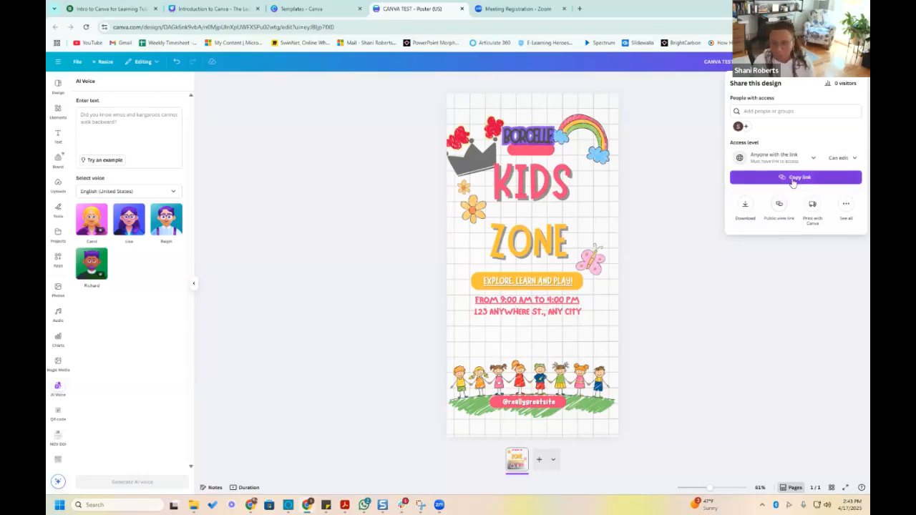
pyautogui.click(853, 161)
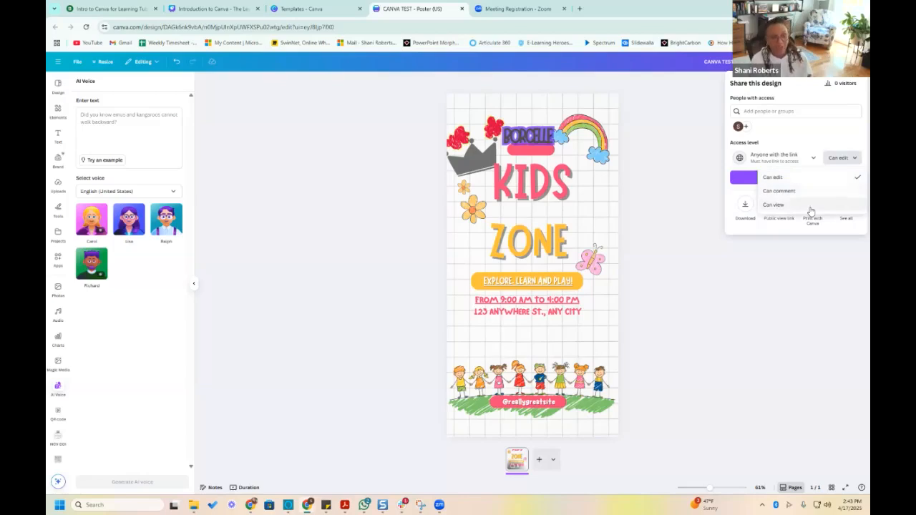
pyautogui.click(777, 219)
# Create a public view link for the CANVA TEST design
pyautogui.click(774, 210)
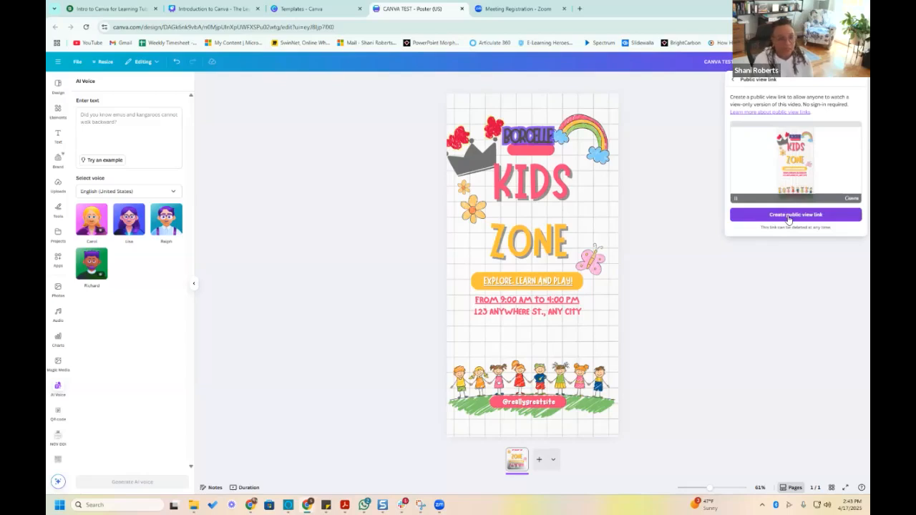
pyautogui.click(789, 216)
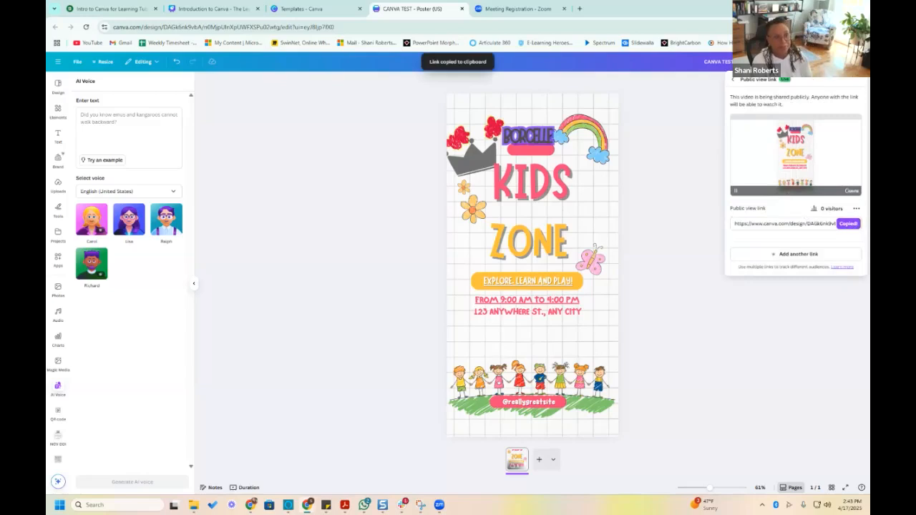
pyautogui.click(848, 62)
# Download the CANVA TEST poster as a PNG file
pyautogui.click(848, 62)
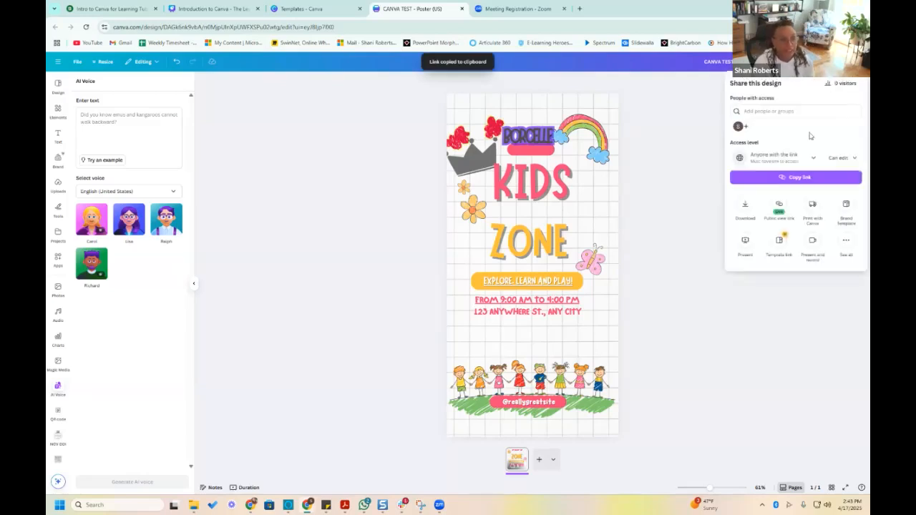
pyautogui.click(745, 213)
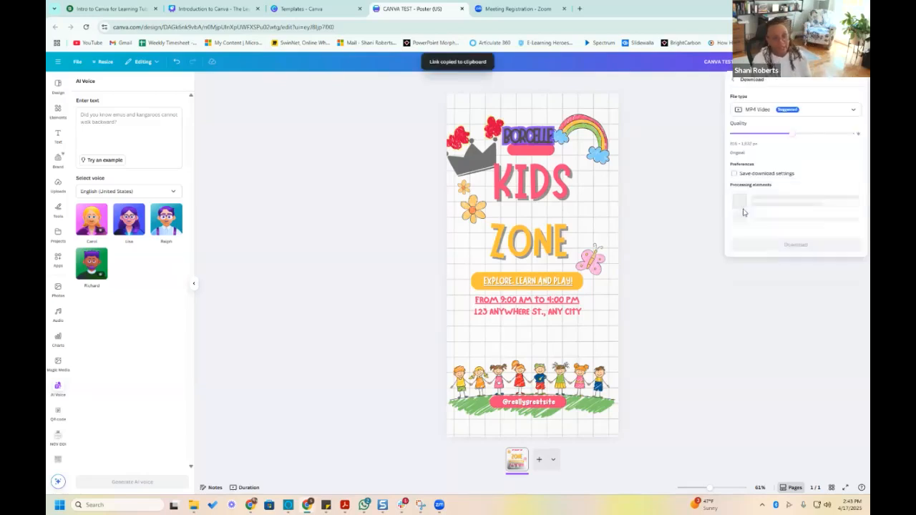
pyautogui.click(821, 116)
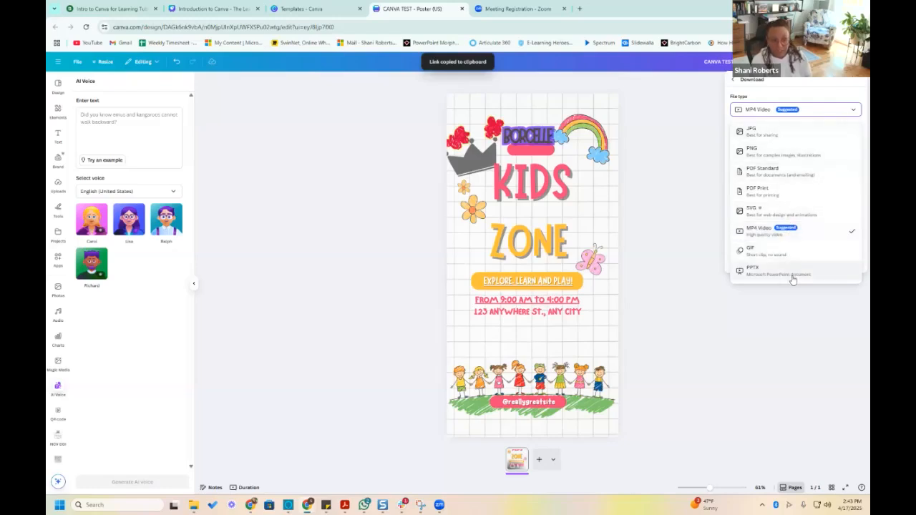
pyautogui.click(793, 153)
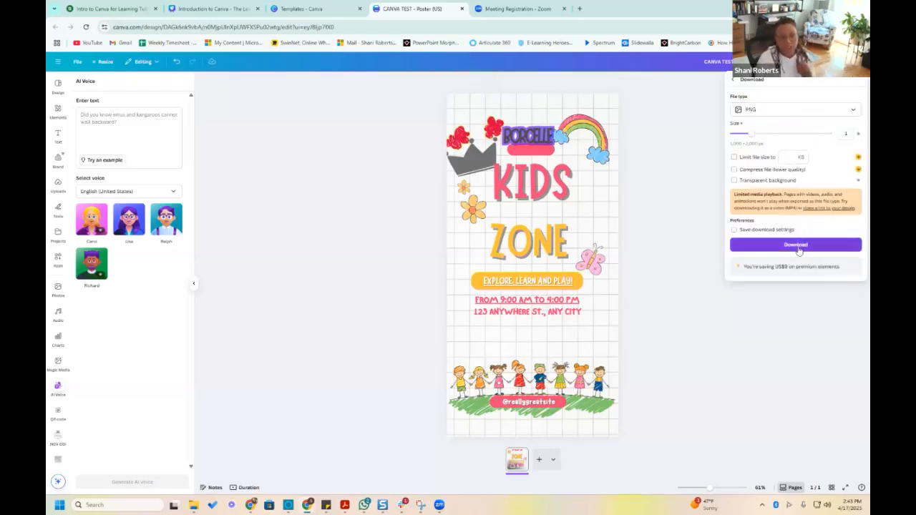
pyautogui.click(798, 246)
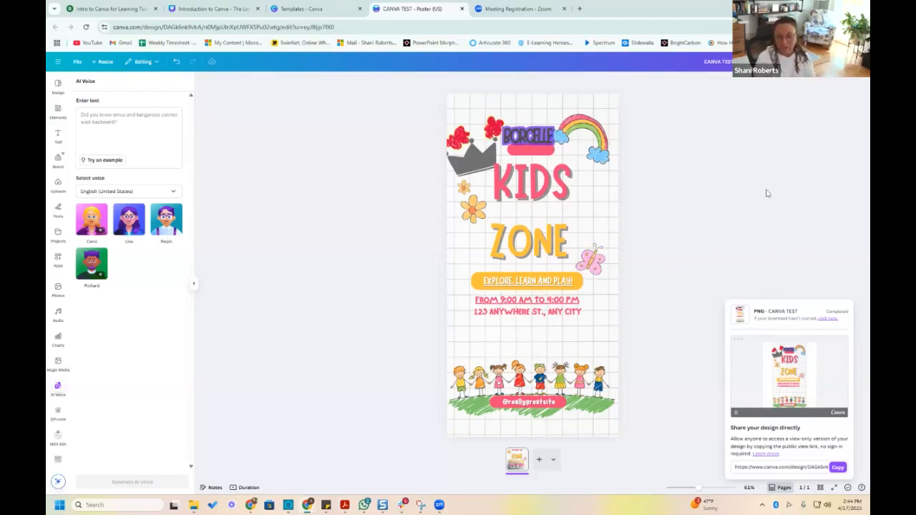
# Reopen the design's sharing options, then switch to the Introduction to Canva presentation and advance to the ten-minute flyer design slide
pyautogui.click(847, 62)
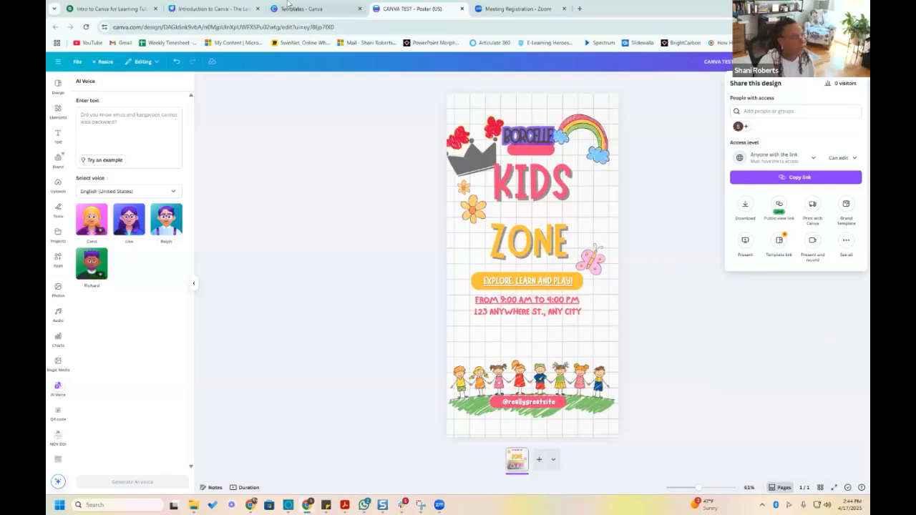
pyautogui.click(226, 10)
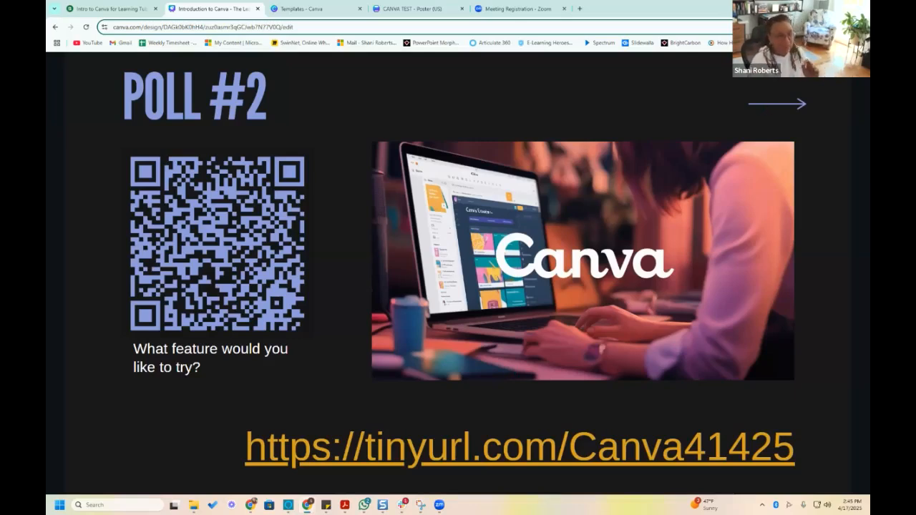
pyautogui.press('Right')
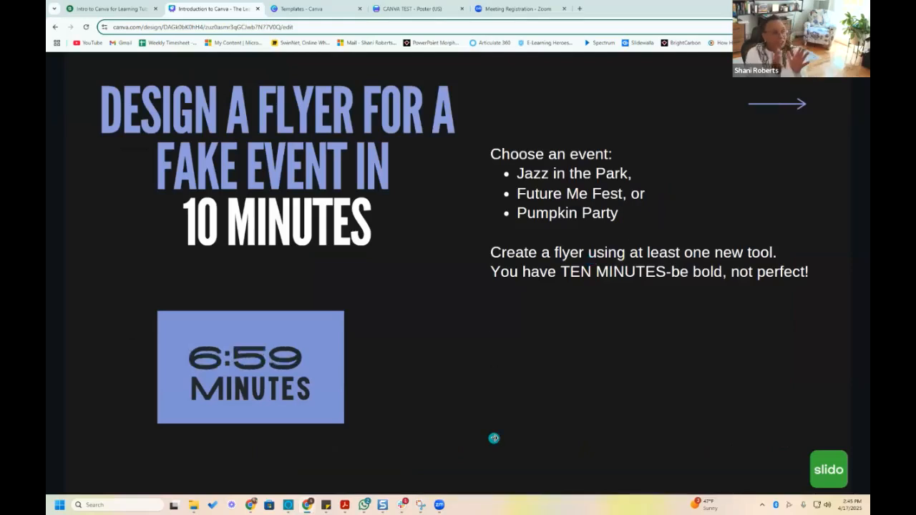
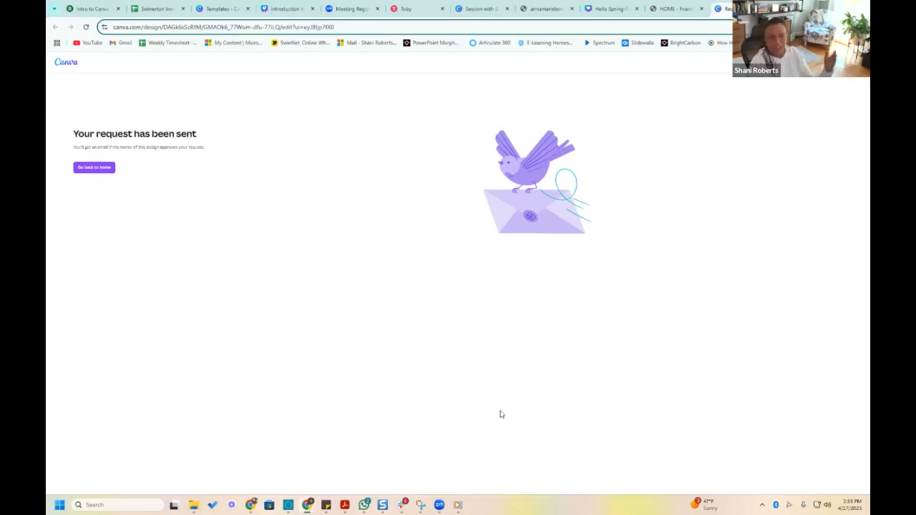
# Show the participant's Jazz in the Park design with its linked text, then return to the Introduction to Canva presentation
pyautogui.click(285, 10)
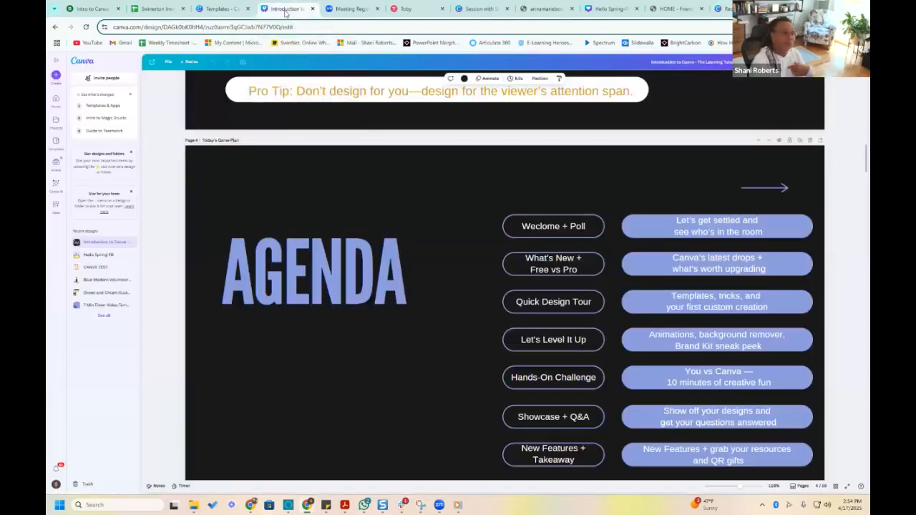
pyautogui.click(676, 8)
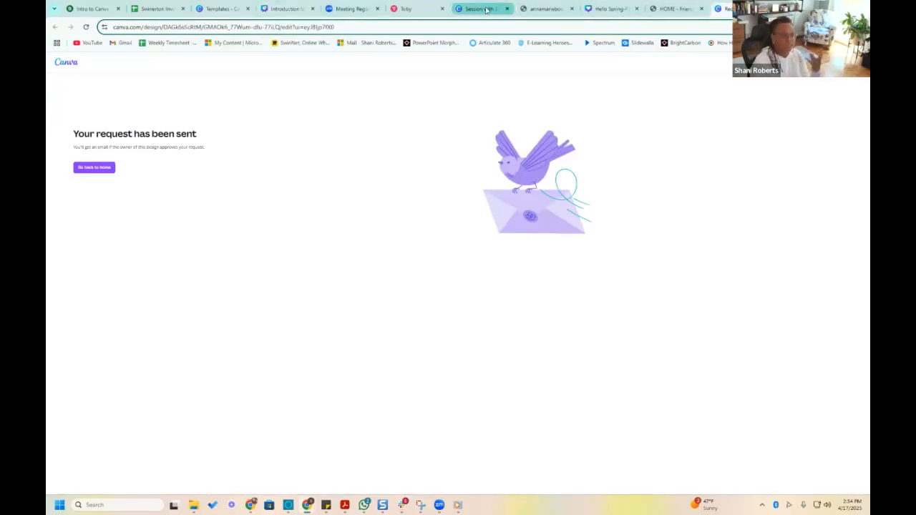
pyautogui.click(487, 10)
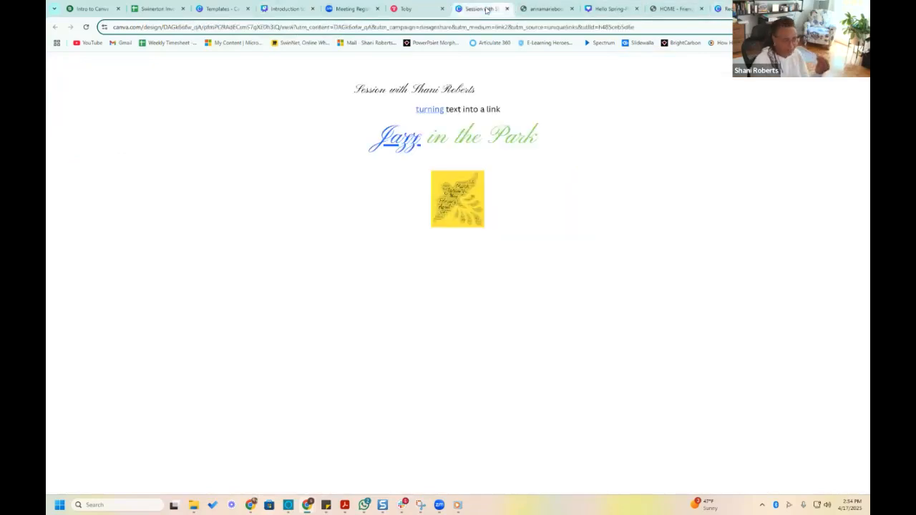
pyautogui.click(287, 8)
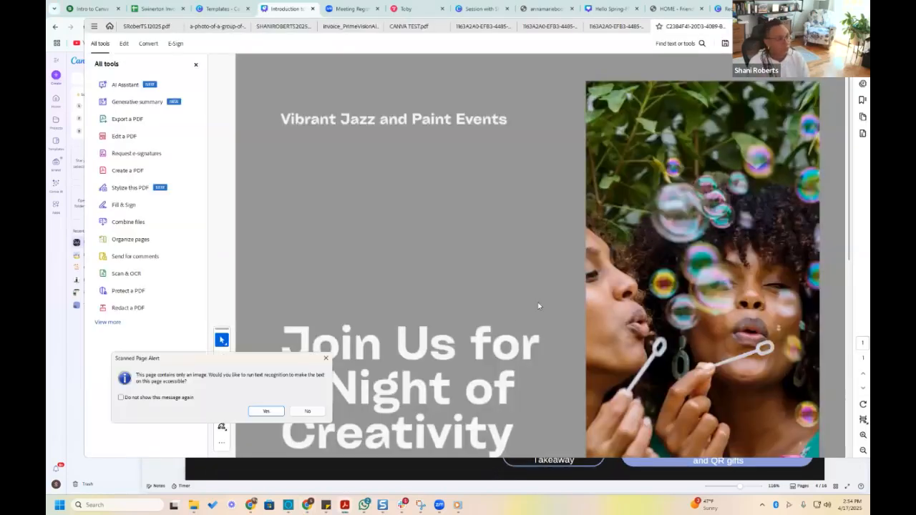
# View the Vibrant Jazz and Paint Events flyer PDF without running text recognition, then bring up the shared Jazz Night flyer design
pyautogui.click(307, 411)
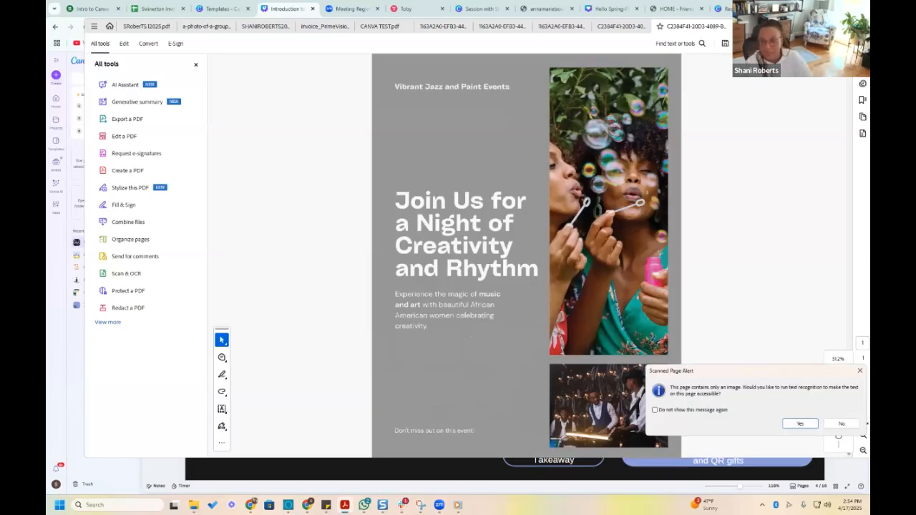
pyautogui.click(842, 424)
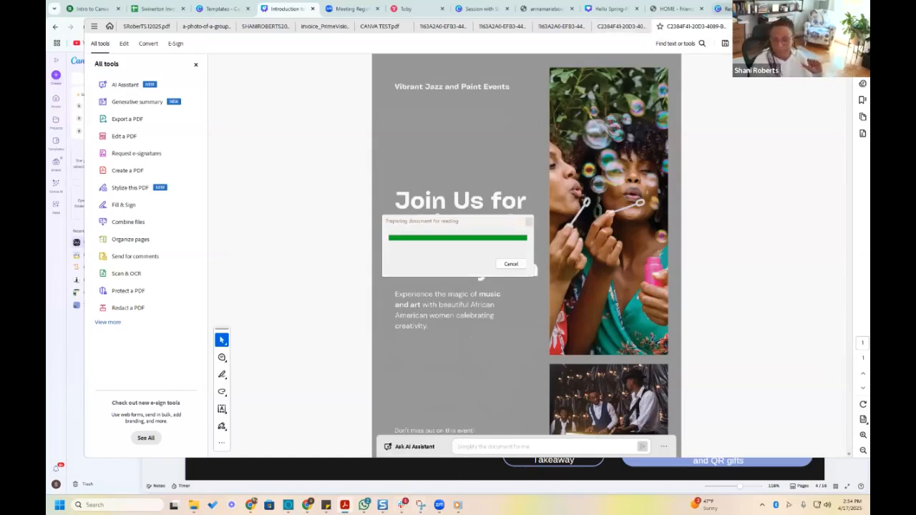
pyautogui.click(329, 289)
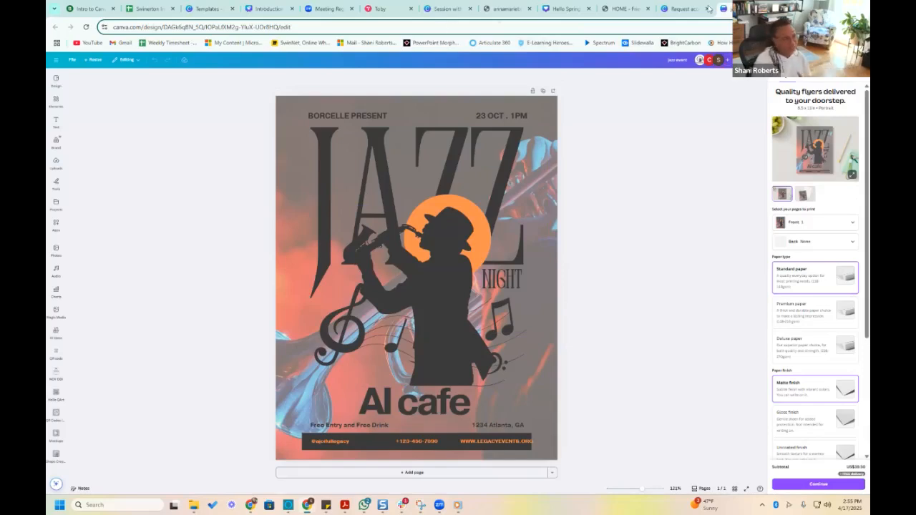
# Present the Introduction to Canva deck in presenter view from the Live Dashboard Tour slide, moving the presenter window off the audience screen
pyautogui.click(269, 8)
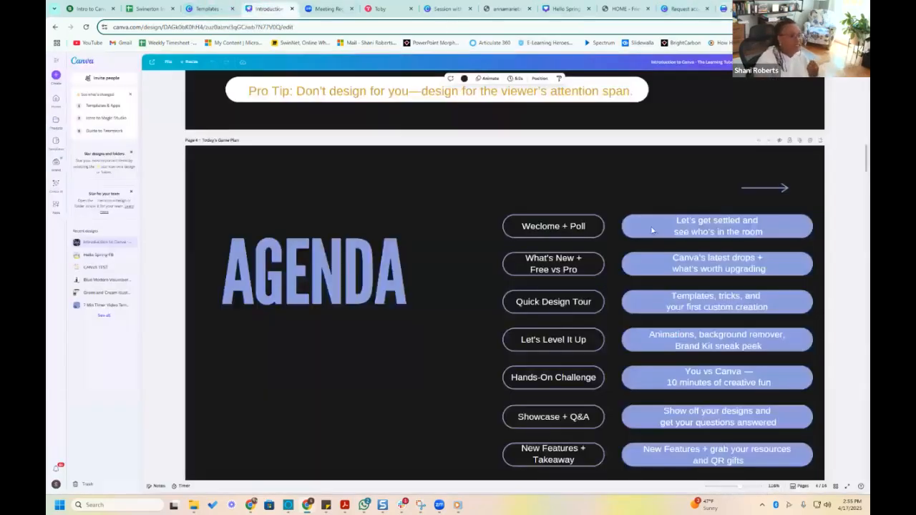
pyautogui.scroll(-20, 652, 230)
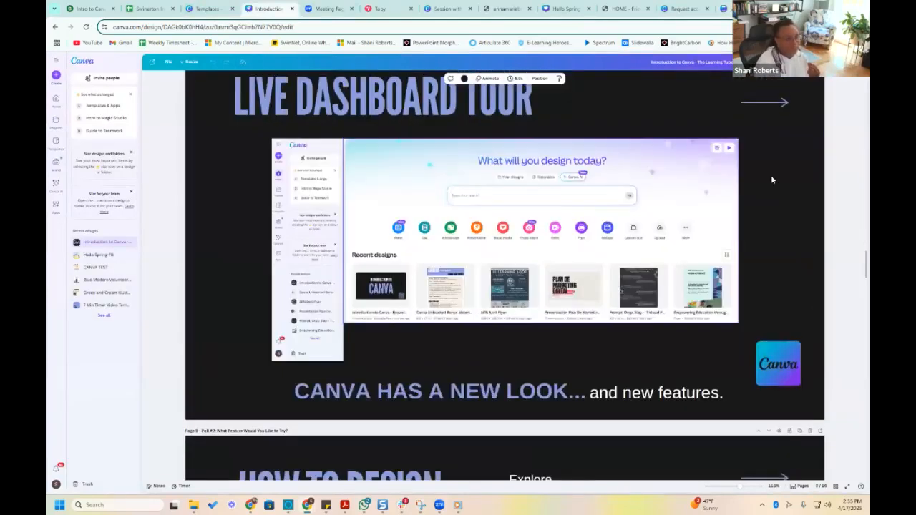
pyautogui.click(801, 62)
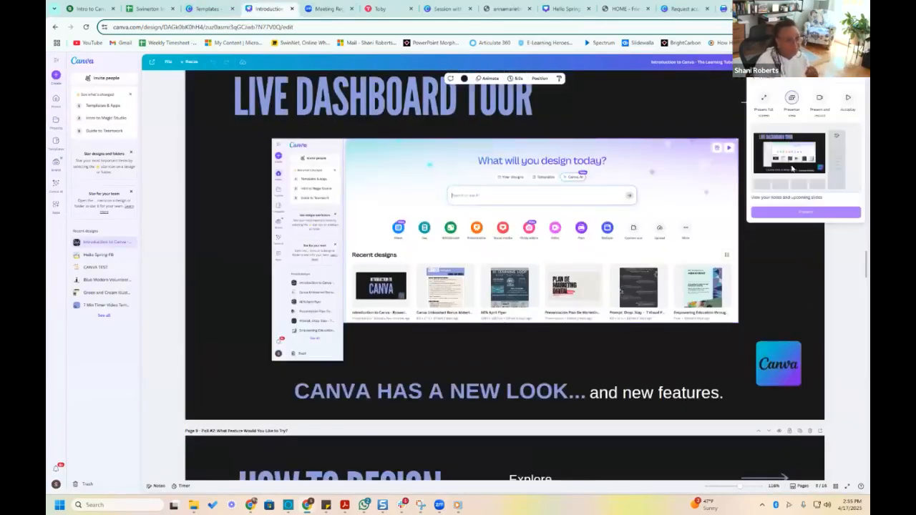
pyautogui.click(811, 214)
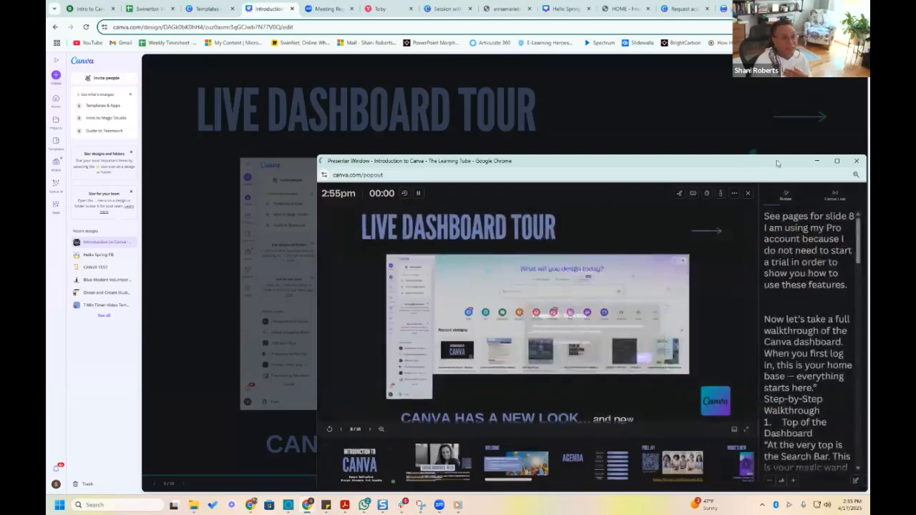
pyautogui.moveTo(770, 156); pyautogui.dragTo(915, 156)
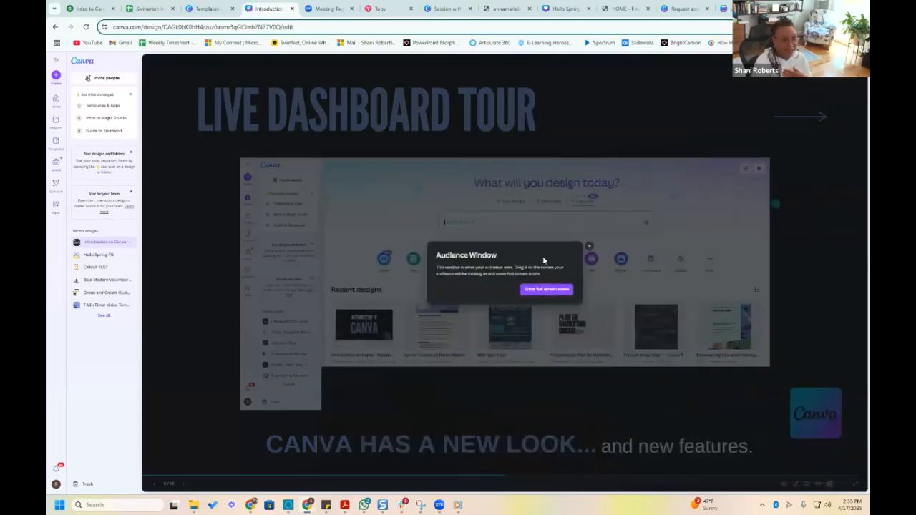
pyautogui.click(589, 246)
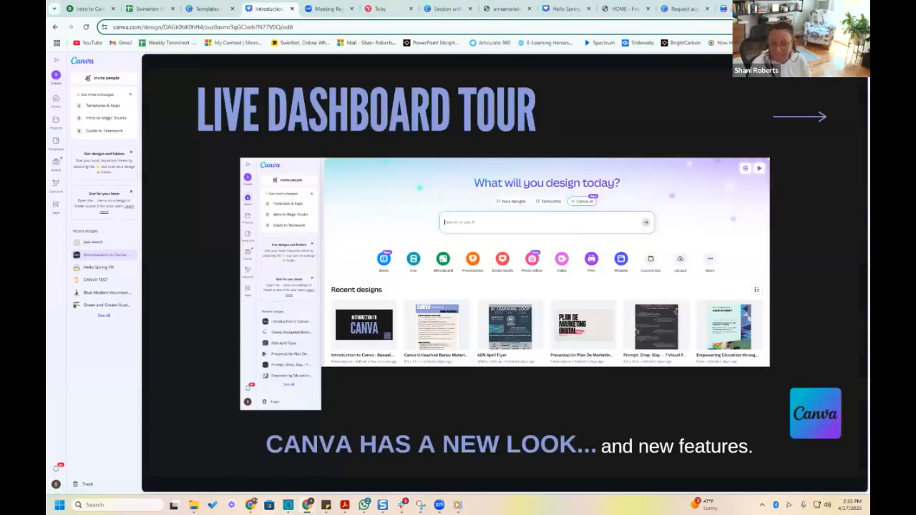
# Advance the presentation to the Wrap-Up slide and open its linked Canva Unleashed Bonus Materials document
pyautogui.press('Right')
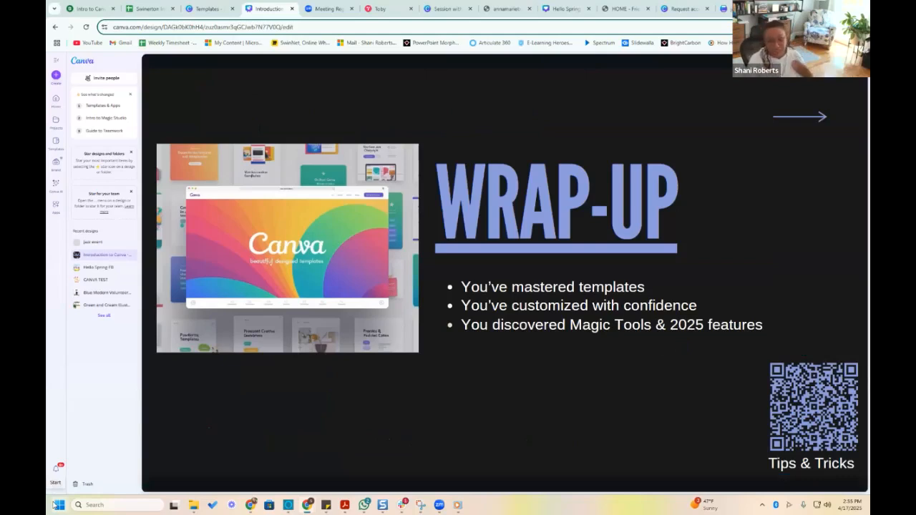
pyautogui.click(563, 241)
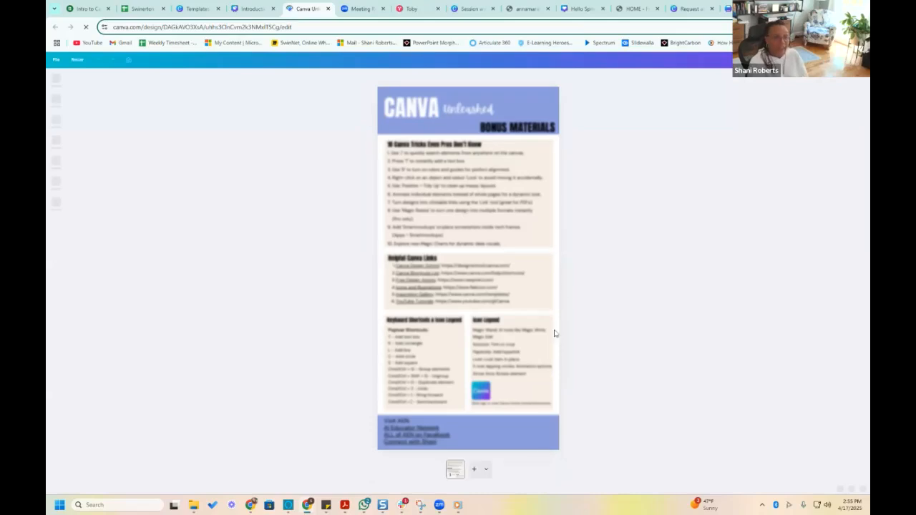